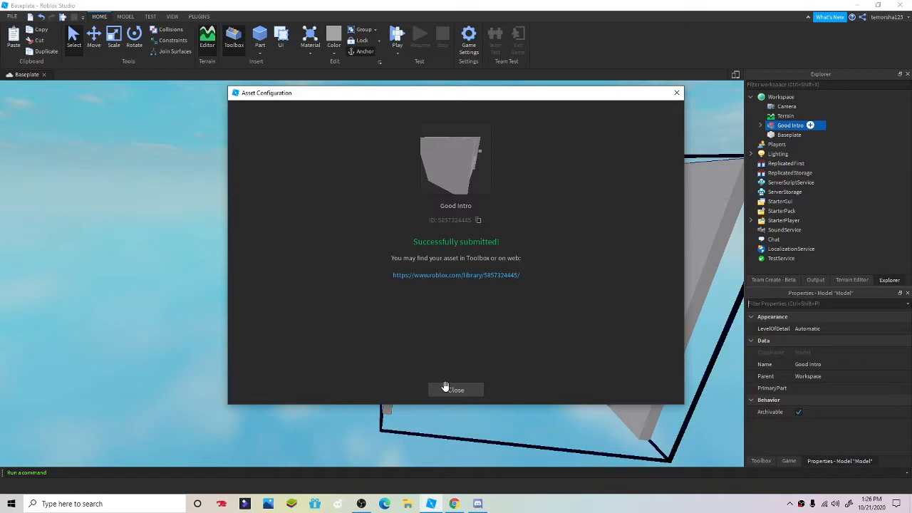
Close the Asset Configuration dialog and deselect the Good Intro model.
left_click(448, 385)
scroll(251, 295, "down", 2)
left_click(251, 295)
scroll(342, 275, "down", 5)
right_click_drag(388, 262, 403, 245)
scroll(427, 242, "down", 2)
left_click(469, 226)
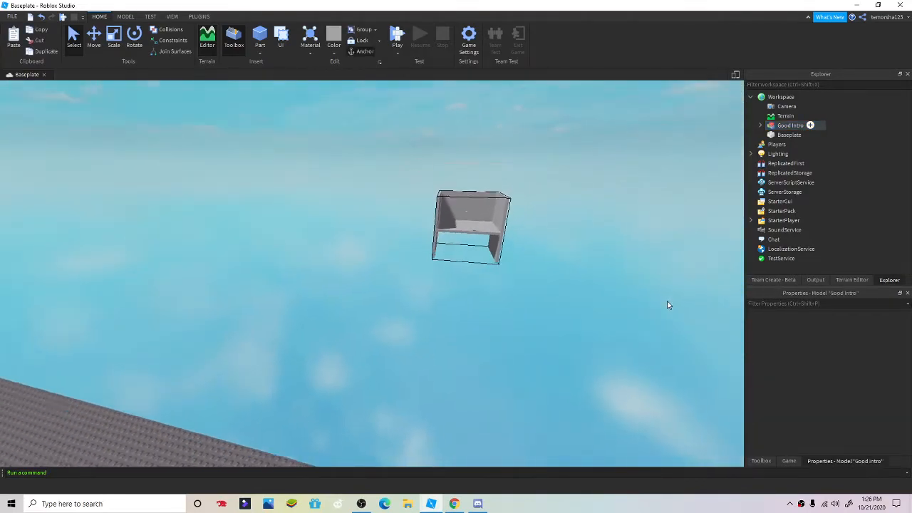
scroll(664, 302, "down", 4)
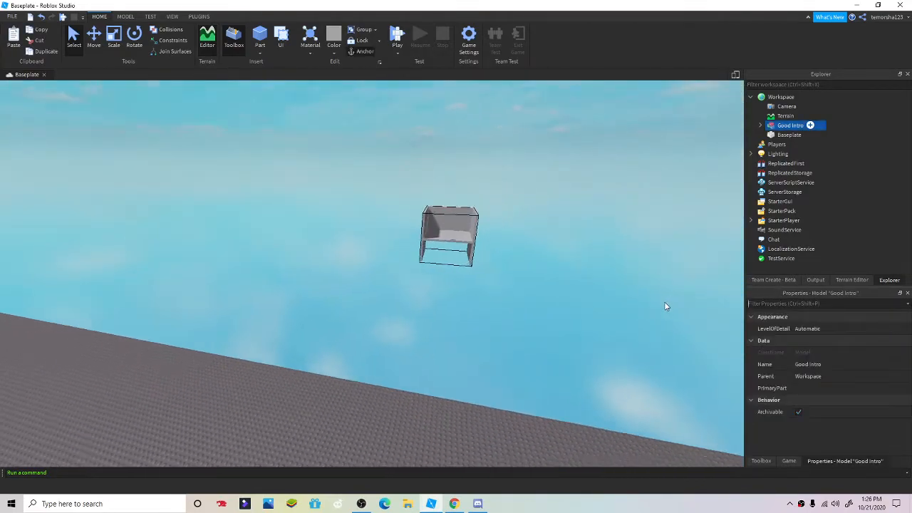
left_click(705, 291)
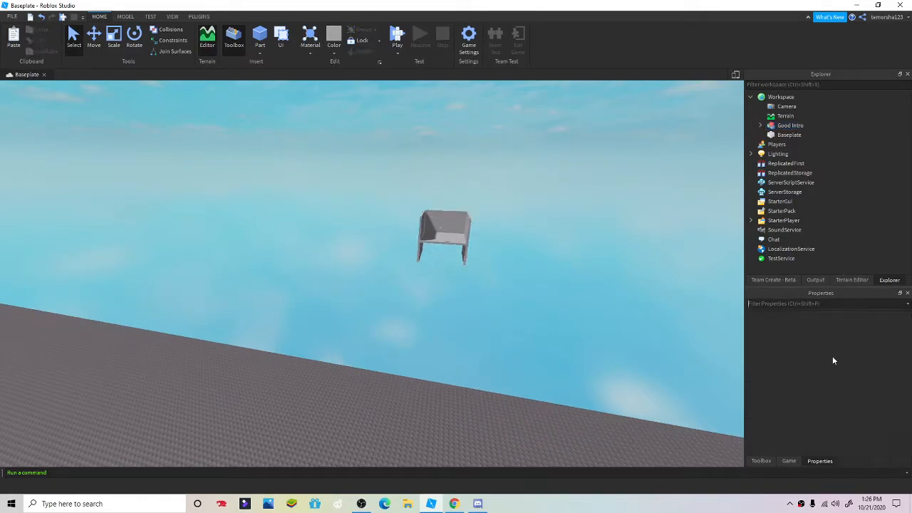
Replace the floating Good Intro model with the Good Intro asset from My Models, placed on the baseplate.
left_click(761, 461)
left_click(808, 312)
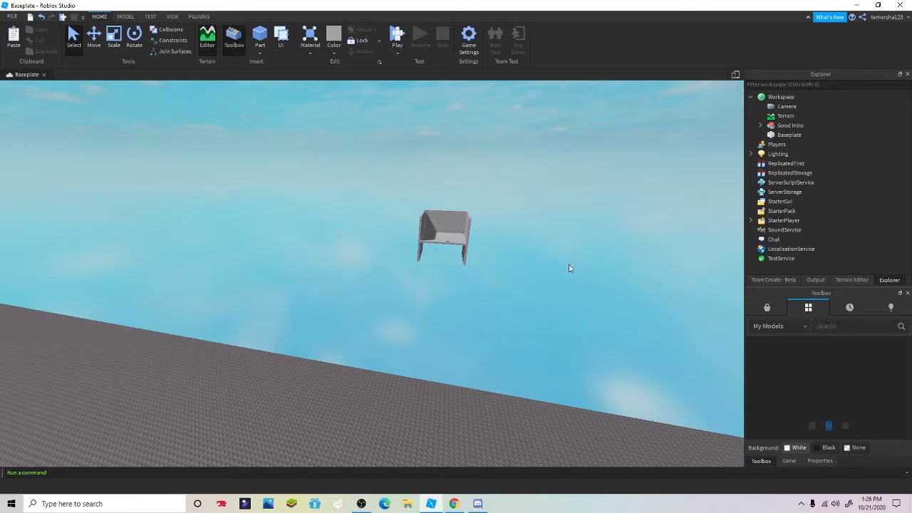
left_click(767, 360)
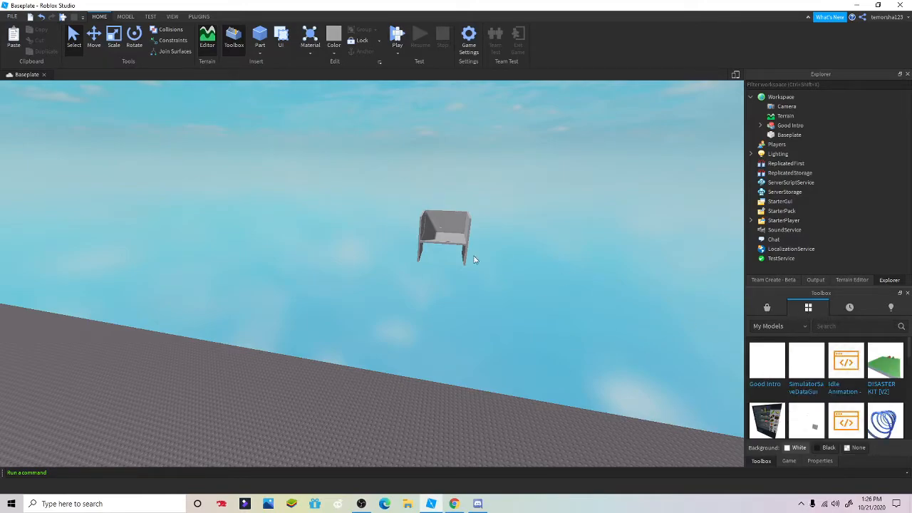
key("Delete")
left_click_drag(389, 261, 254, 281)
right_click_drag(261, 281, 255, 281)
left_click_drag(255, 280, 250, 279)
key("w")
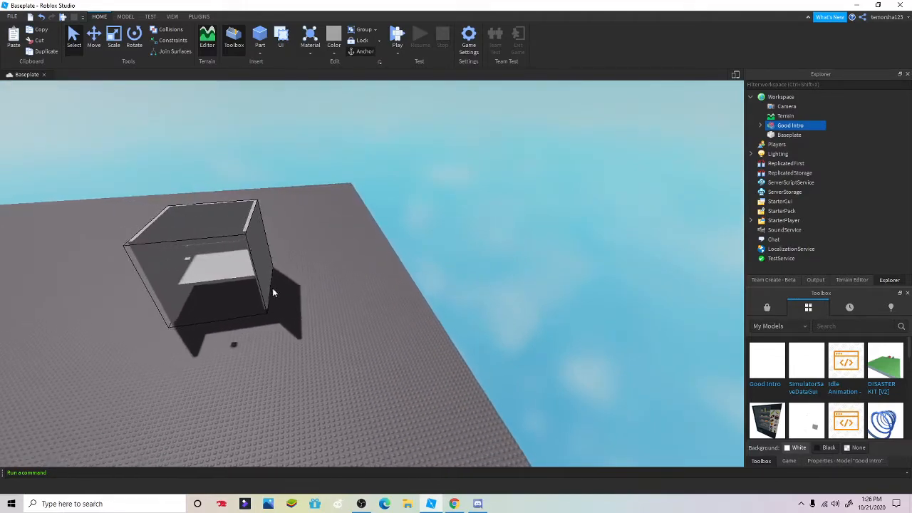
right_click_drag(419, 258, 408, 239)
left_click(677, 303)
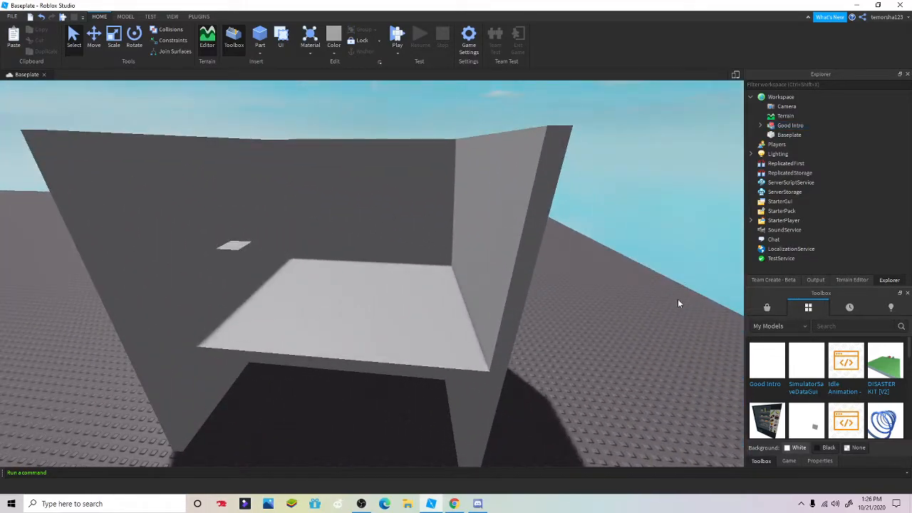
Ungroup the Good Intro model and move its MainMenu GUI from Workspace into StarterGui.
left_click(762, 307)
scroll(492, 243, "down", 5)
left_click(760, 126)
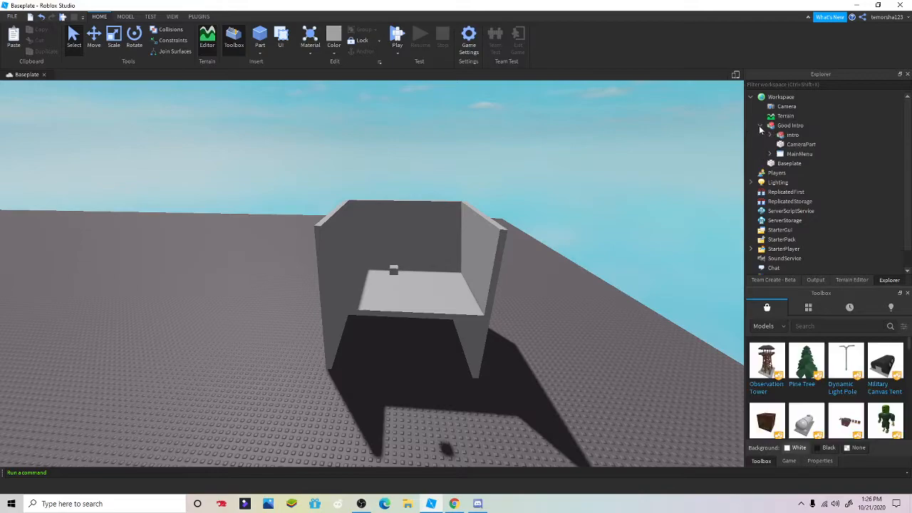
mouse_move(786, 138)
left_mouse_down()
mouse_move(794, 108)
mouse_move(793, 147)
mouse_move(792, 137)
left_mouse_up()
left_click(791, 128)
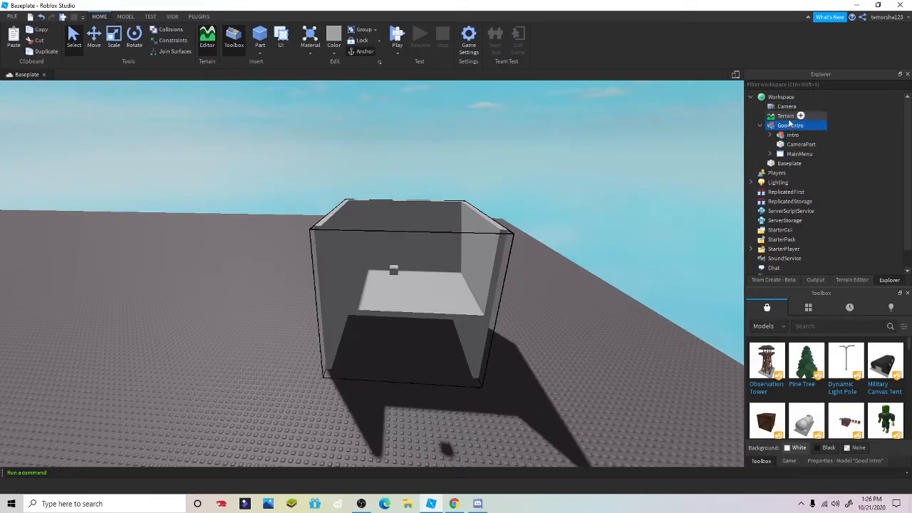
key("ctrl+u")
left_click_drag(784, 154, 798, 220)
left_click(741, 136)
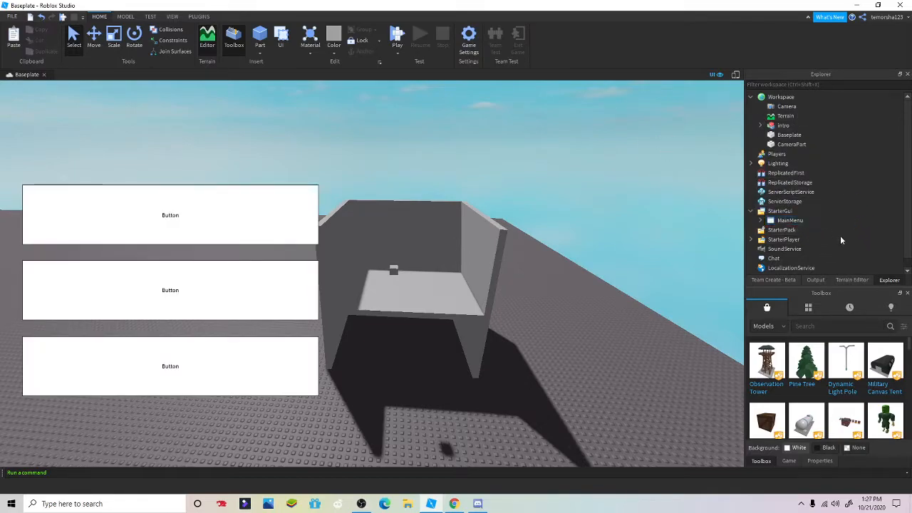
Set the Size of the Blur effect in Lighting to 24.
left_click(750, 163)
left_click(783, 173)
mouse_move(793, 175)
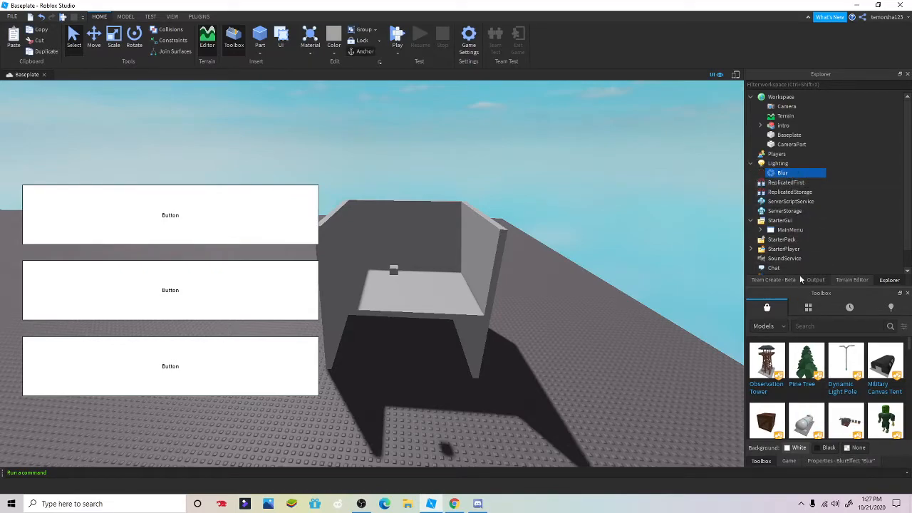
left_click(813, 461)
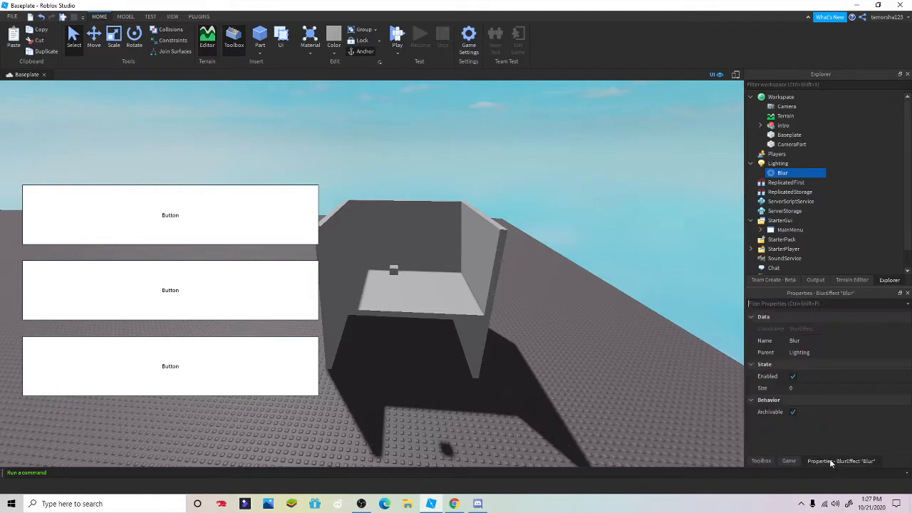
left_click(817, 391)
type("24")
key("Return")
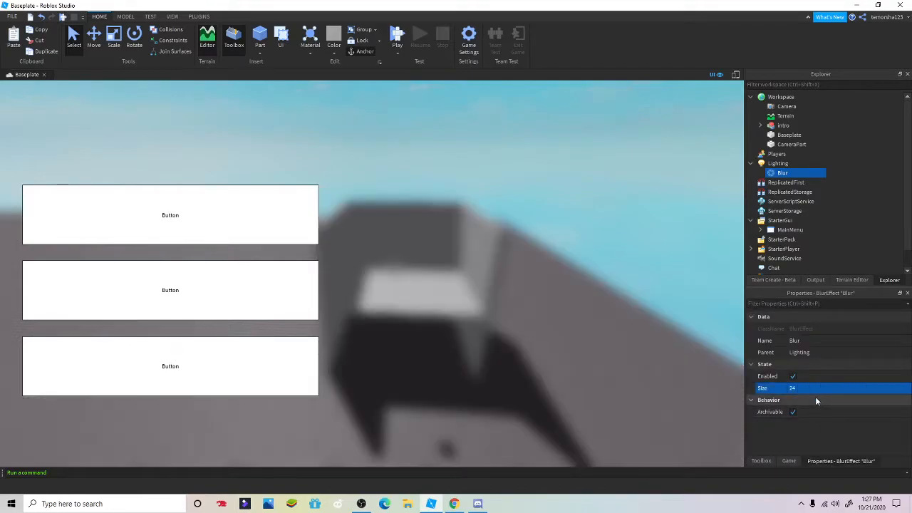
Set the Blur effect's Size back to 0 and collapse Lighting.
left_click(808, 391)
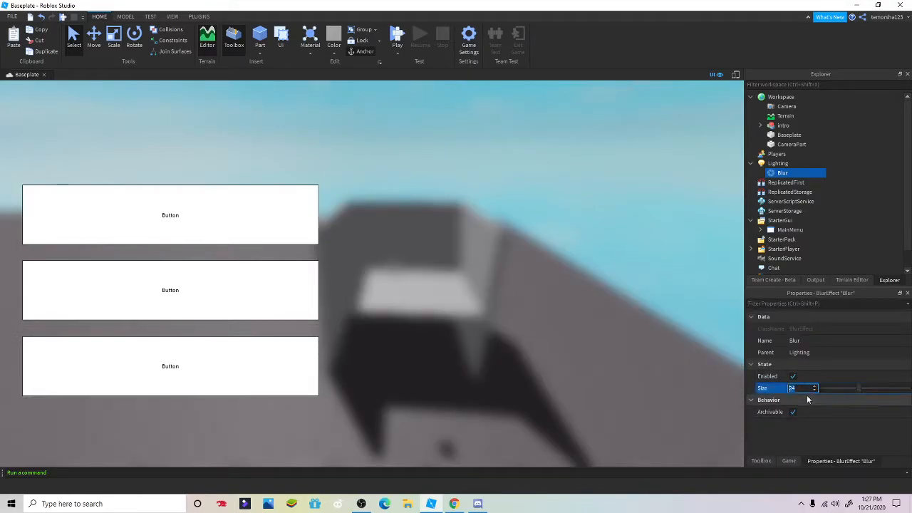
type("0")
key("Return")
left_click(667, 281)
left_click(751, 163)
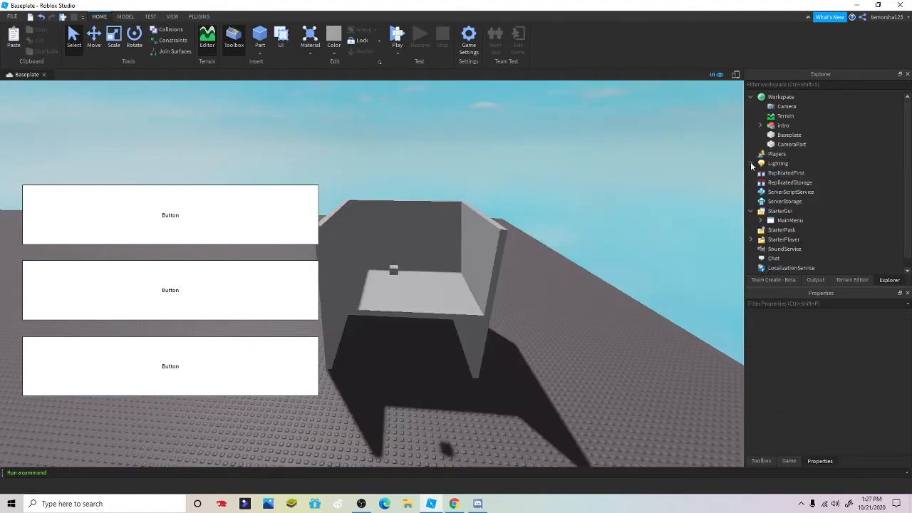
Expand MainMenu and its Frame in StarterGui and examine which button each entry corresponds to.
left_click(751, 97)
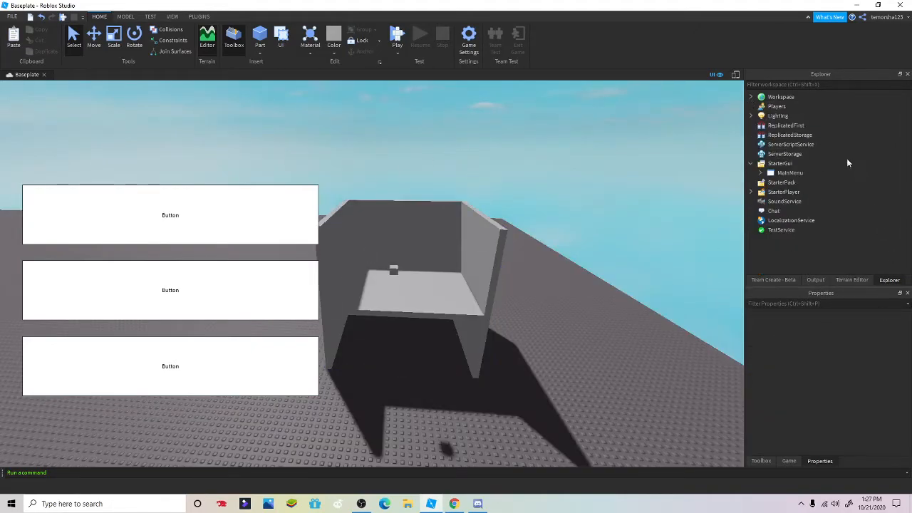
left_click(760, 173)
left_click(770, 193)
left_click(812, 202)
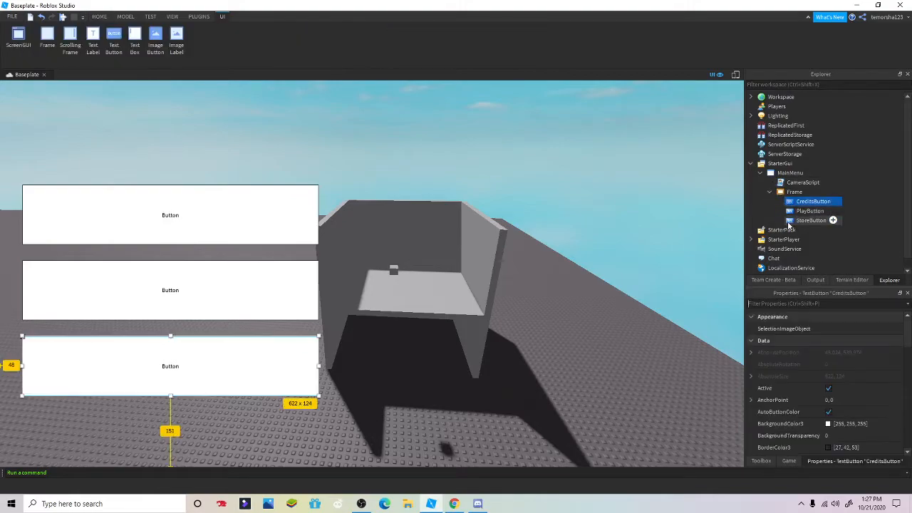
left_click(807, 212)
left_click(830, 210)
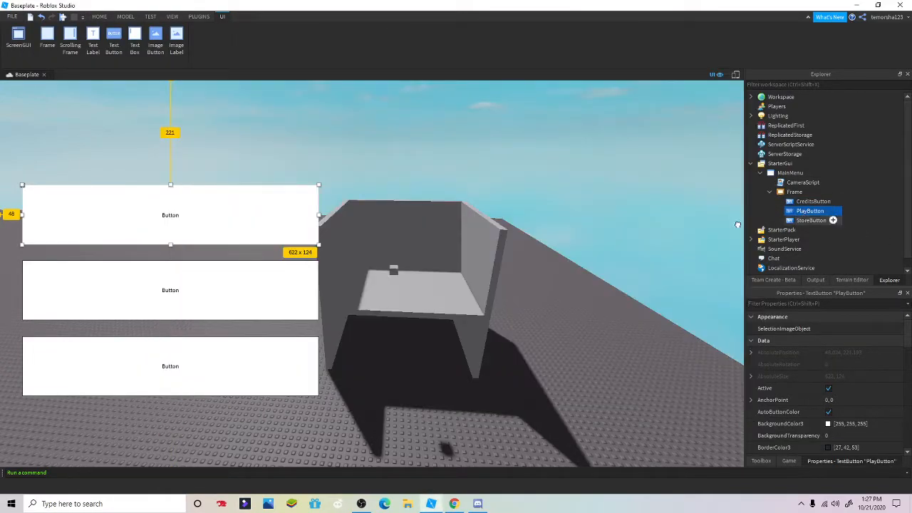
Open MainMenu's CameraScript, review its code for the camera, blur and play button, and close it.
double_click(803, 182)
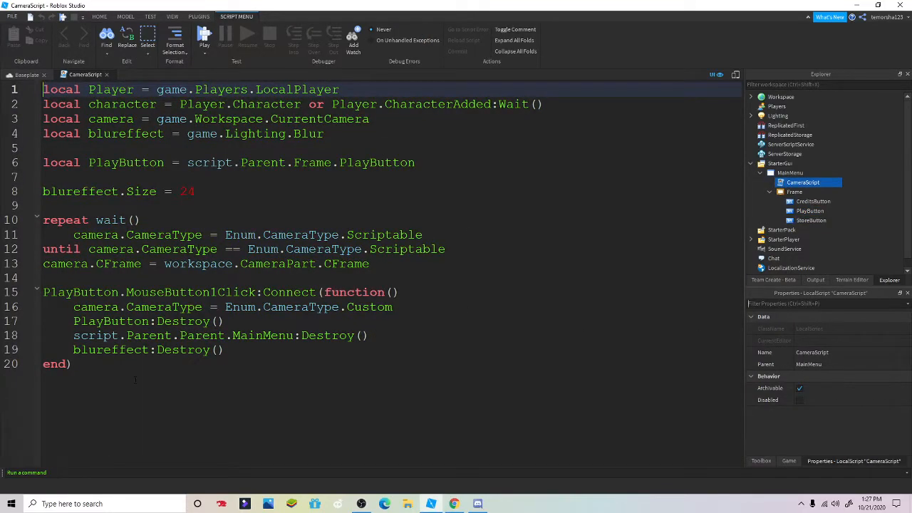
key("ctrl+a")
left_click(121, 360)
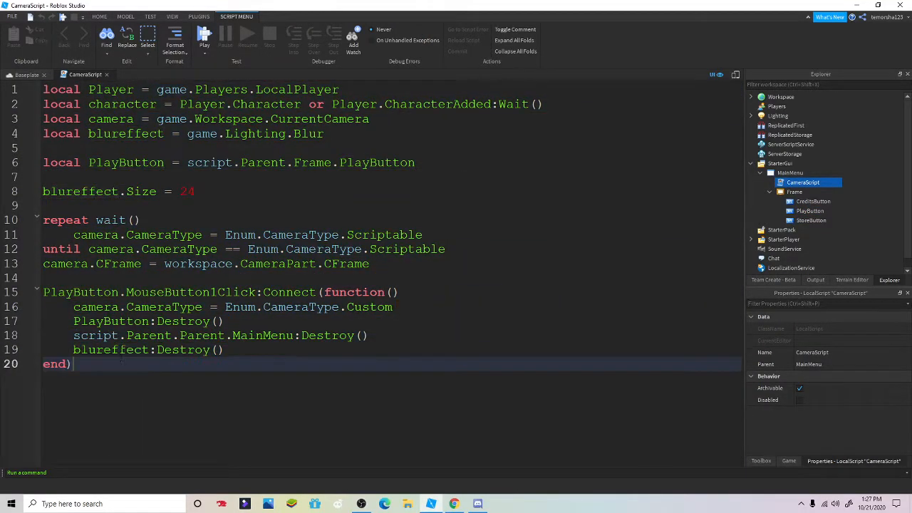
left_click(107, 74)
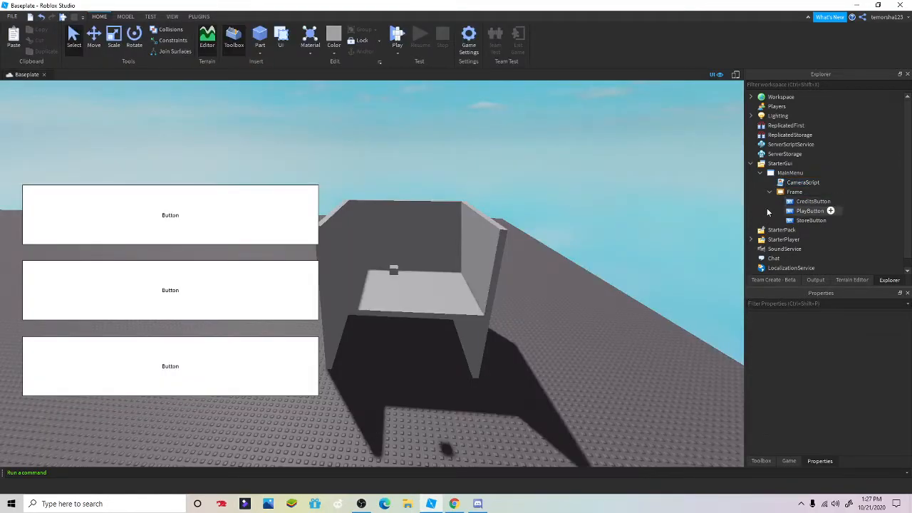
Set PlayButton's background colour to bright green [123, 255, 0].
left_click(813, 201)
left_click(811, 211)
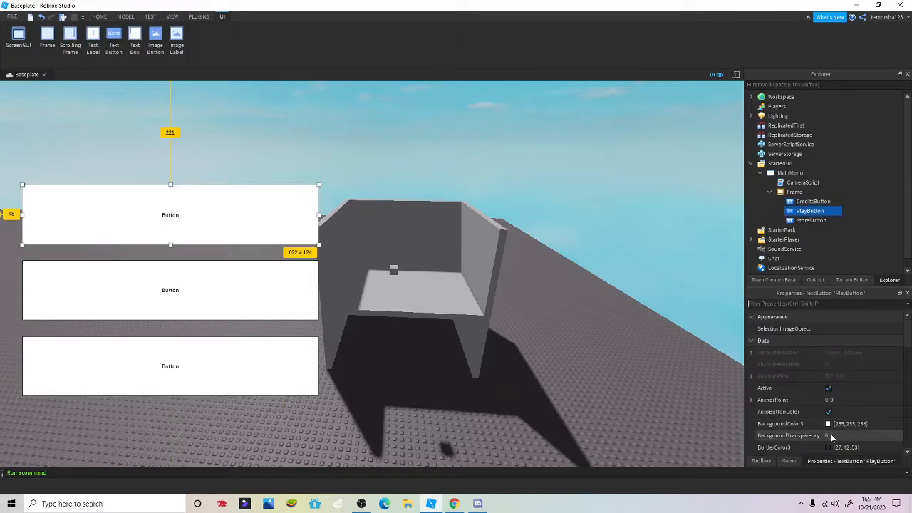
left_click(827, 424)
left_click_drag(463, 208, 528, 143)
left_click(519, 336)
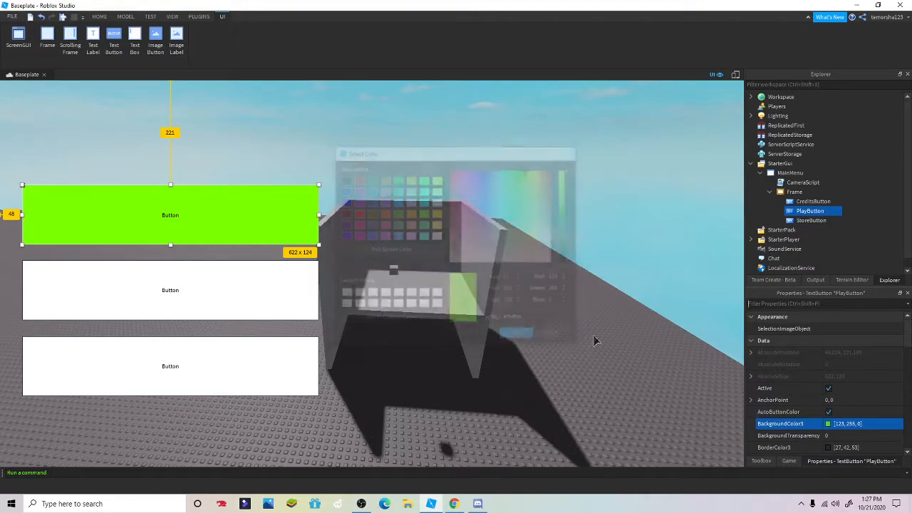
Set PlayButton's background colour to red [255, 0, 12].
left_click(827, 423)
left_click(467, 184)
left_click_drag(467, 183, 455, 164)
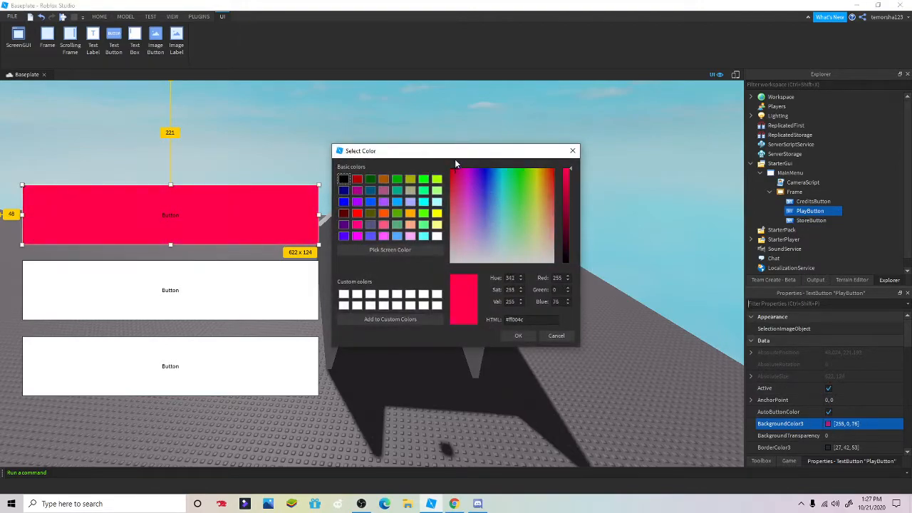
left_click(519, 336)
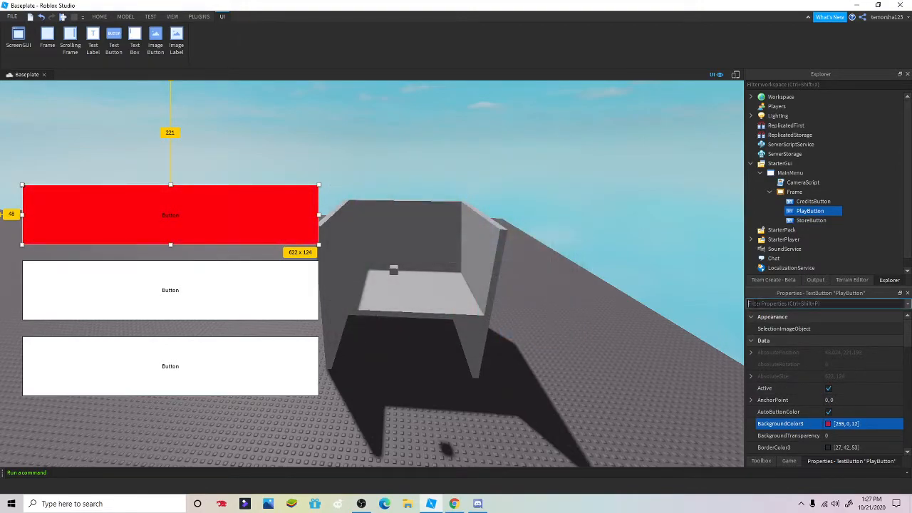
Set PlayButton's text to "Start" and enable TextScaled.
type("tex")
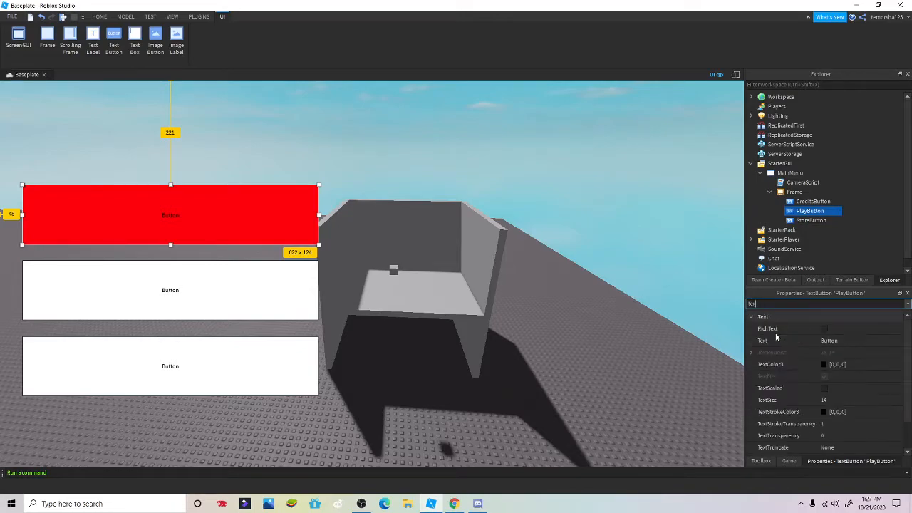
left_click(850, 342)
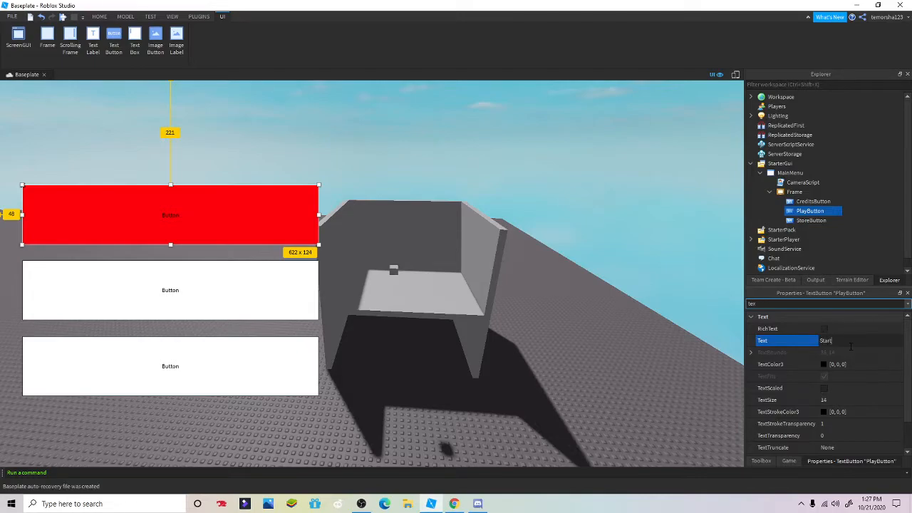
type("Start")
key("Return")
left_click(825, 389)
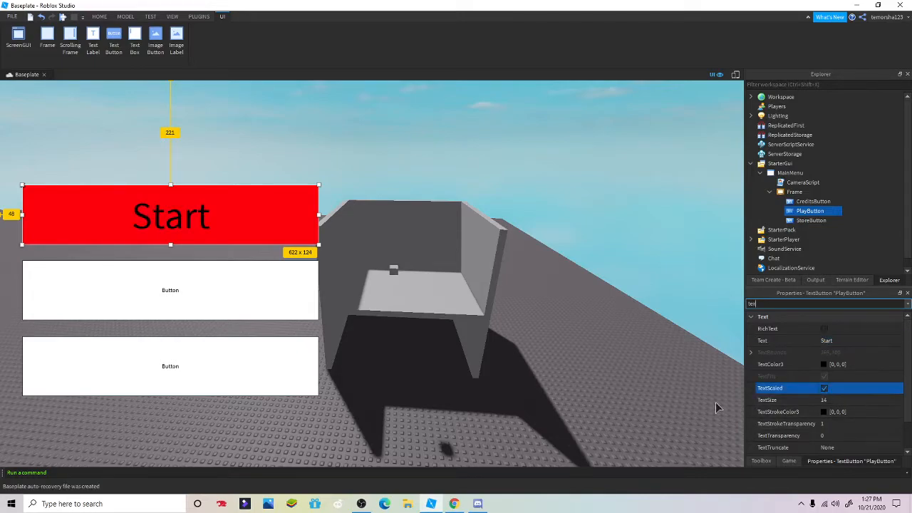
left_click(536, 391)
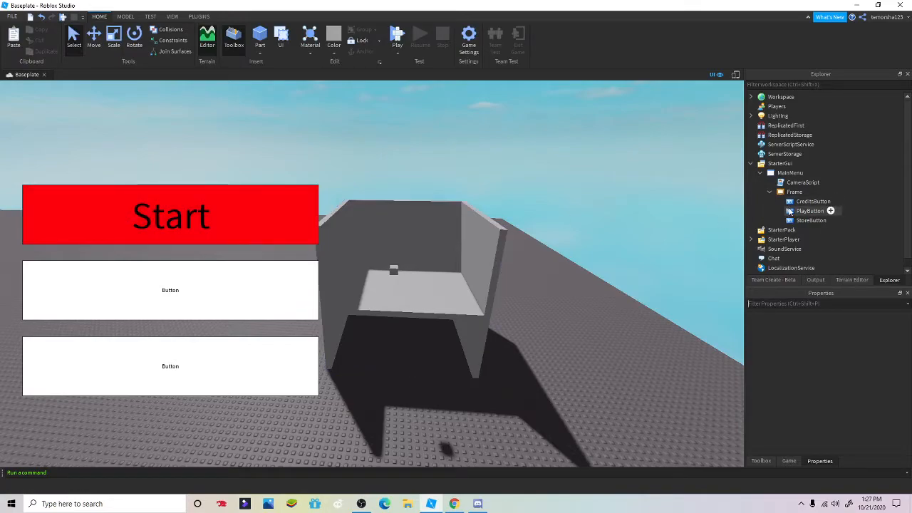
Set PlayButton's font to SourceSansSemibold.
left_click(793, 211)
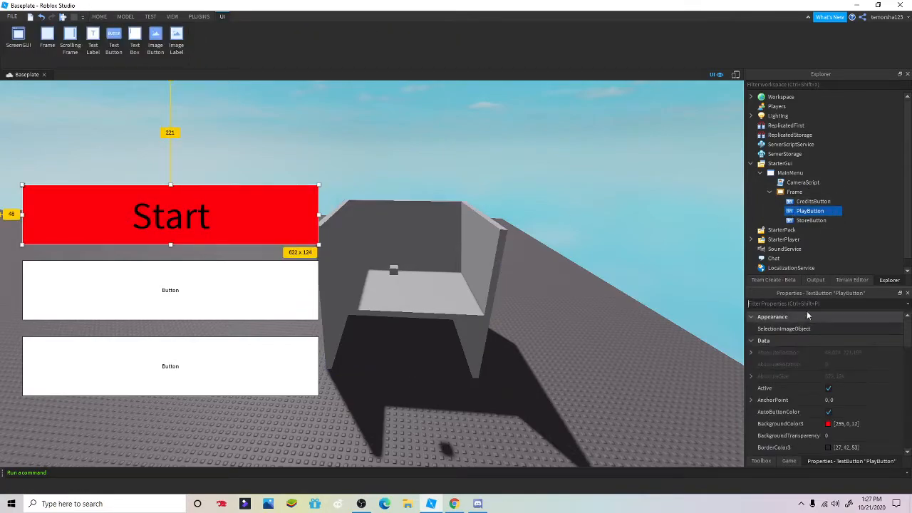
type("font")
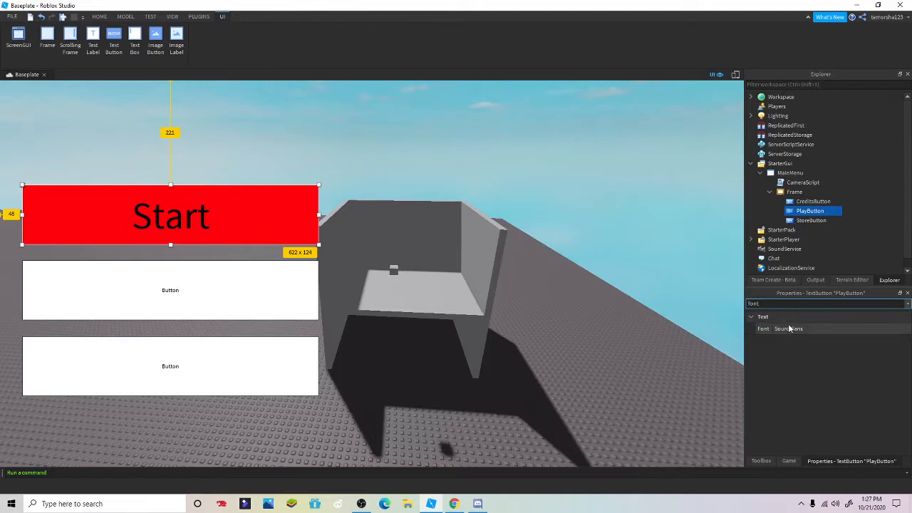
left_click(789, 329)
scroll(805, 388, "down", 1)
left_click(806, 383)
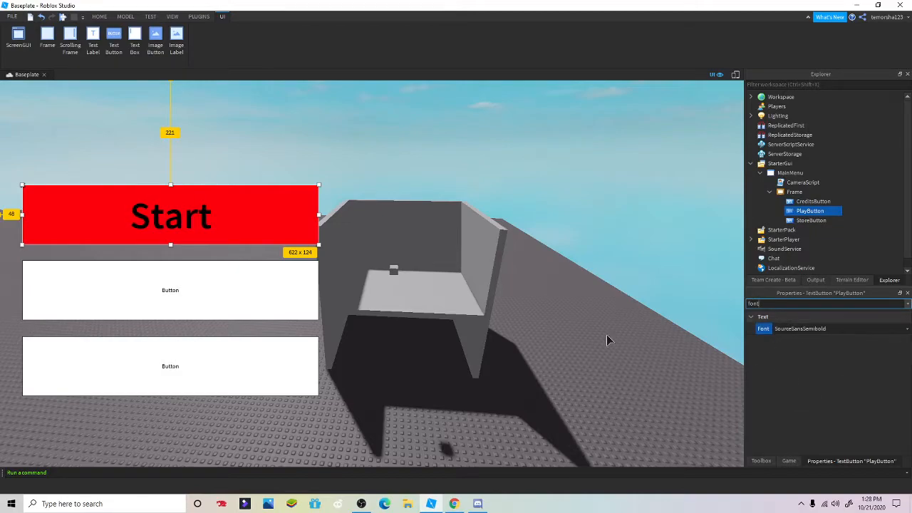
left_click(650, 278)
Playtest the game, start it with the menu's Start button, and stop the test.
left_click(398, 34)
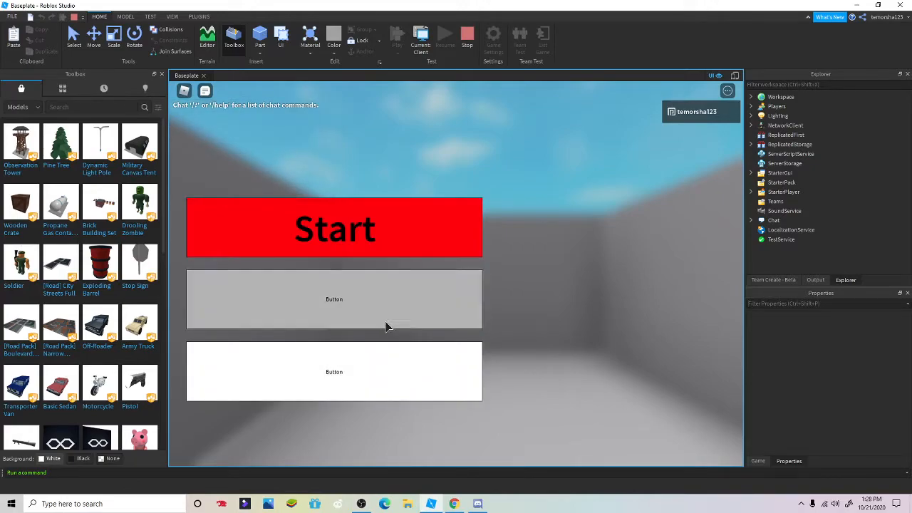
left_click(361, 241)
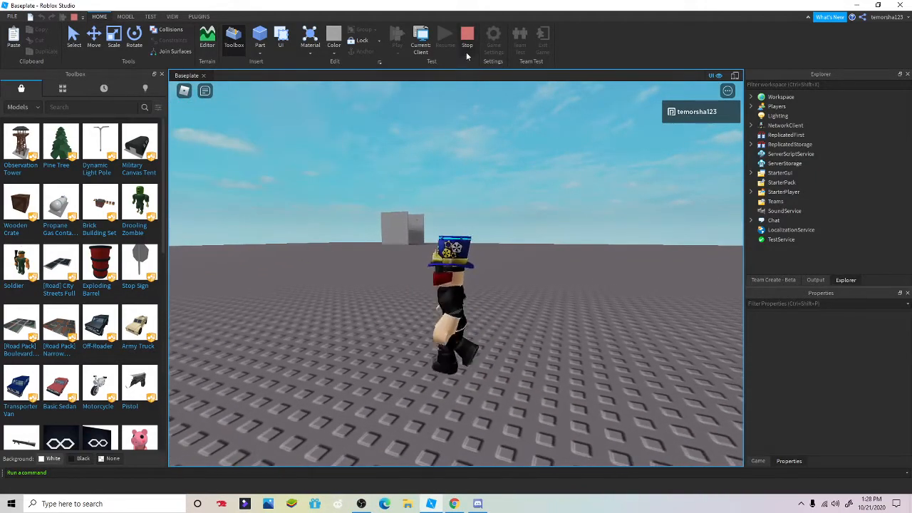
left_click(467, 33)
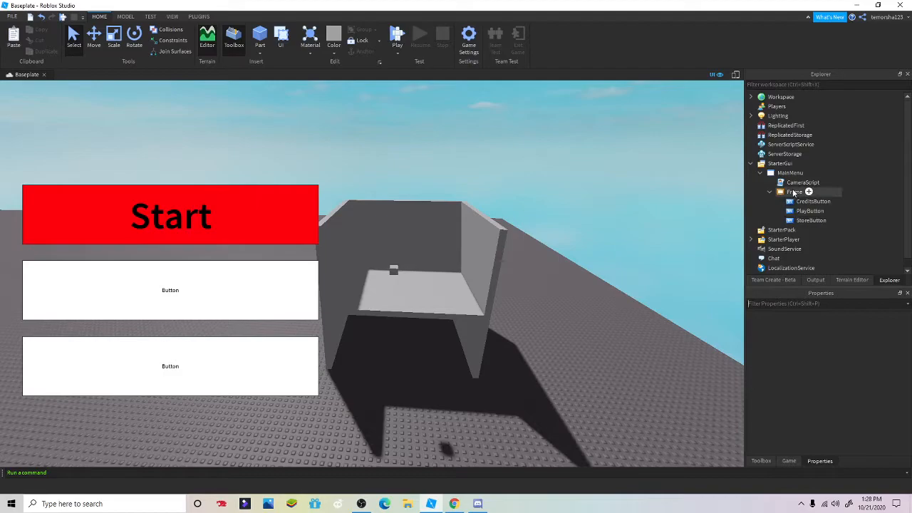
Turn off ResetOnSpawn for the MainMenu ScreenGui.
left_click(790, 172)
scroll(836, 359, "down", 3)
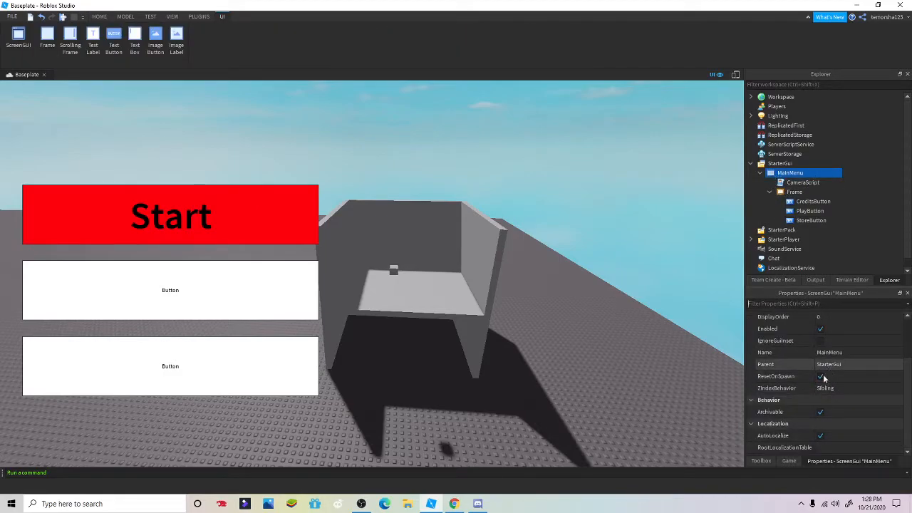
left_click(821, 377)
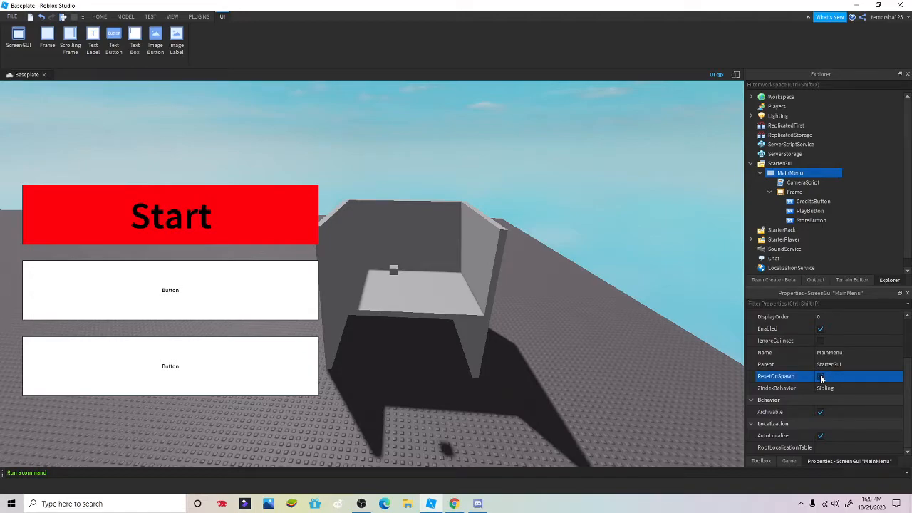
Playtest the game, start it with the menu's Start button, and end the test.
left_click(688, 348)
left_click(399, 39)
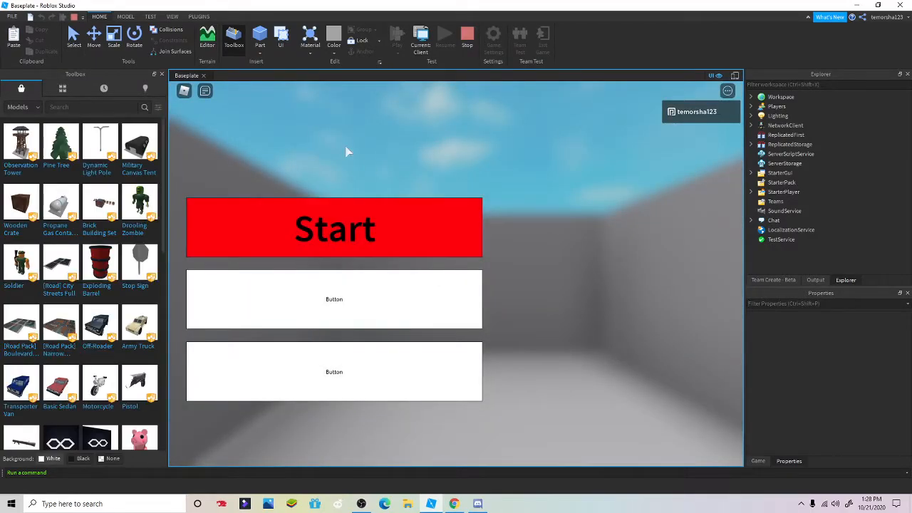
left_click(394, 231)
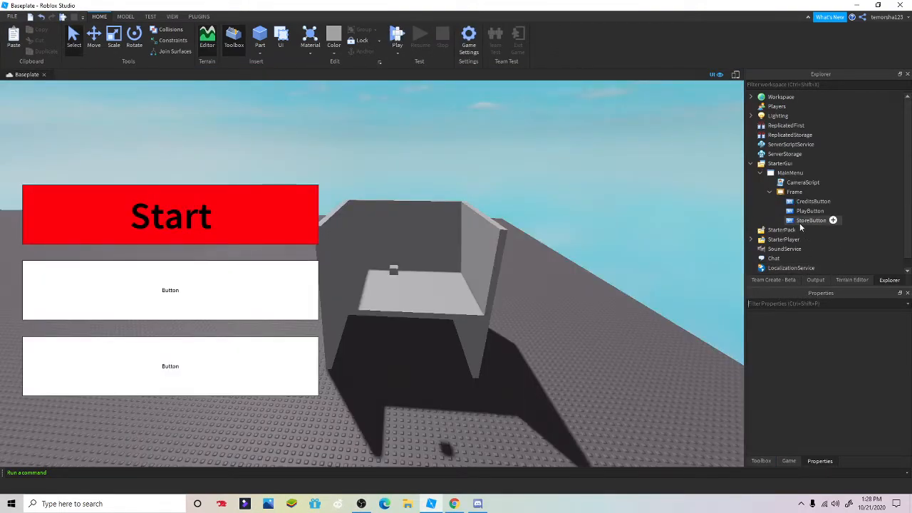
left_click(770, 191)
left_click_drag(770, 192, 784, 193)
left_click(768, 194)
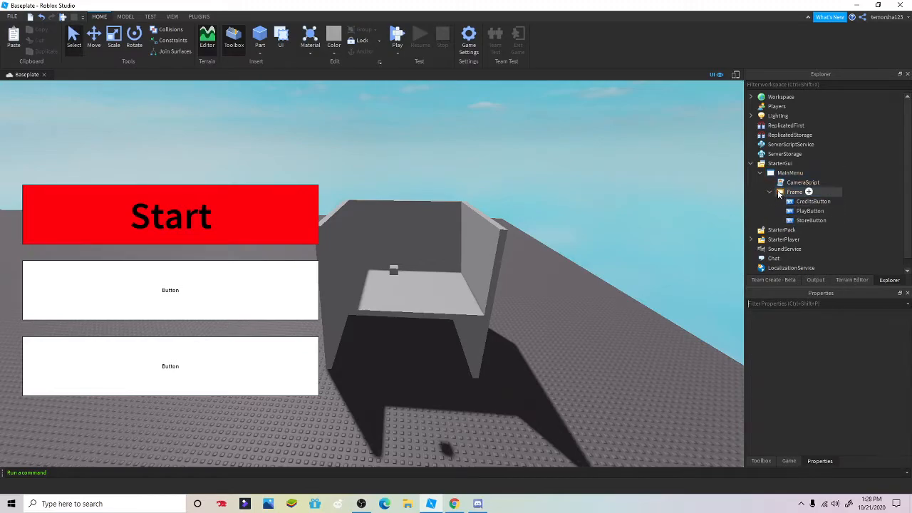
left_click(770, 192)
right_click_drag(428, 214, 428, 228)
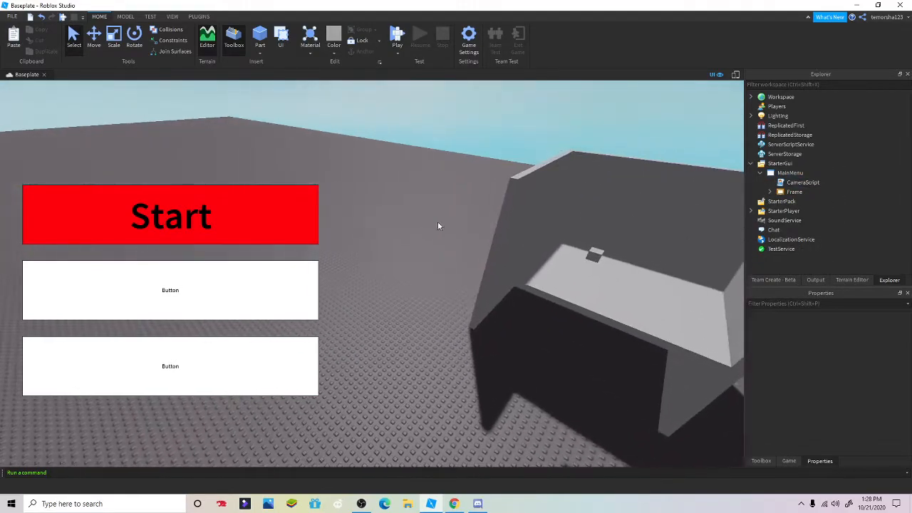
Add a LocalScript inside StoreButton in the MainMenu frame.
left_click(771, 191)
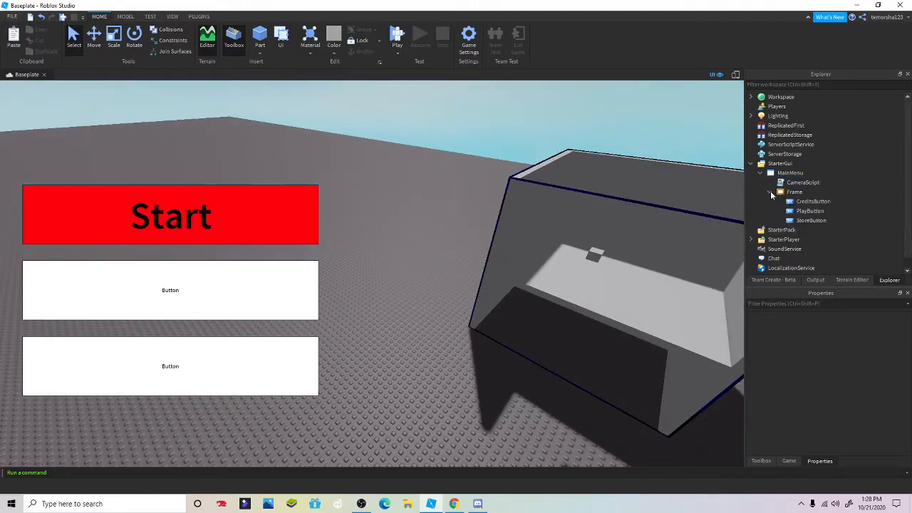
left_click(825, 221)
left_click(832, 221)
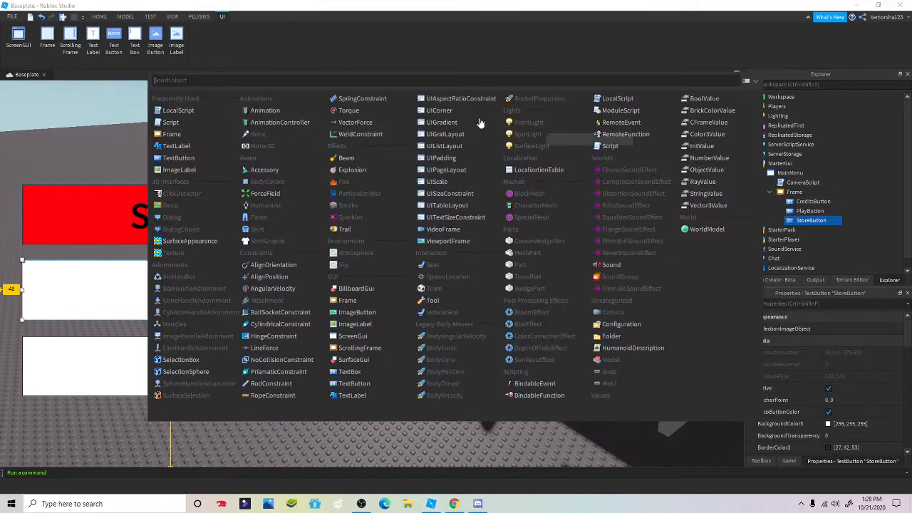
left_click(207, 114)
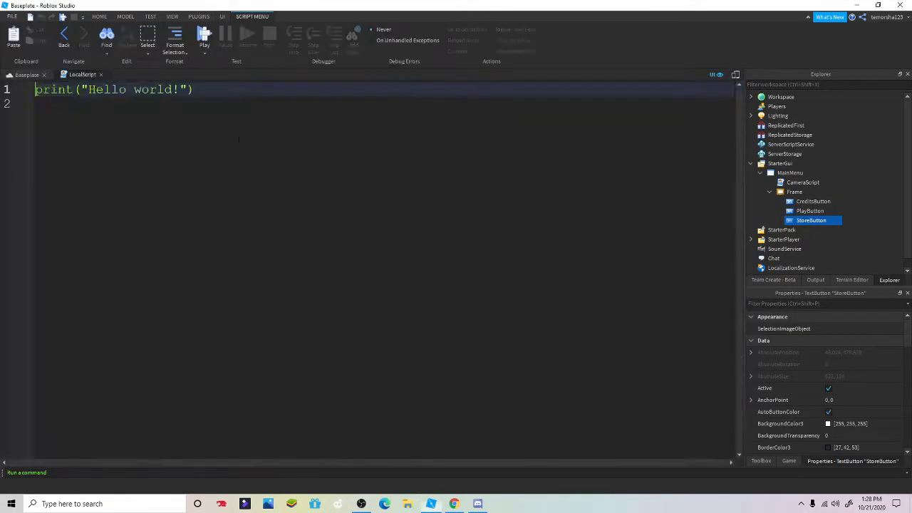
Insert a new Frame directly under MainMenu and return to the Baseplate view.
left_click(809, 172)
left_click(158, 112)
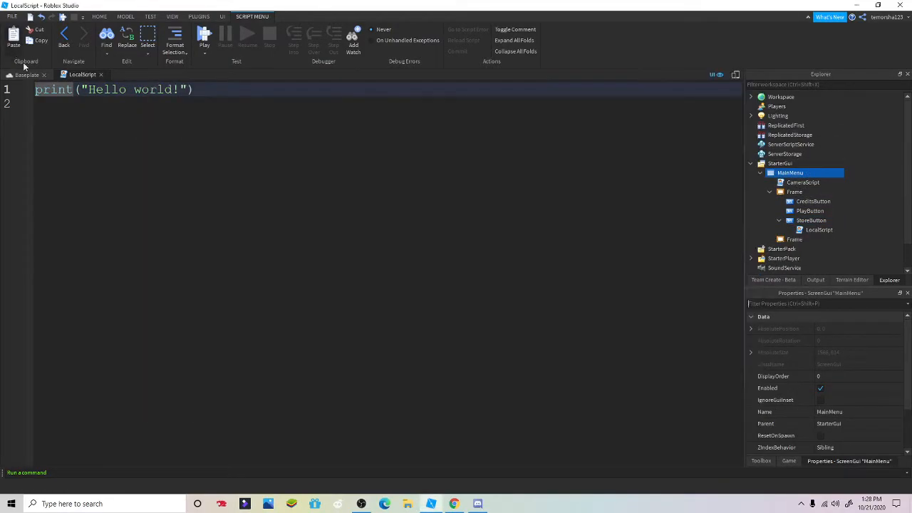
left_click(51, 129)
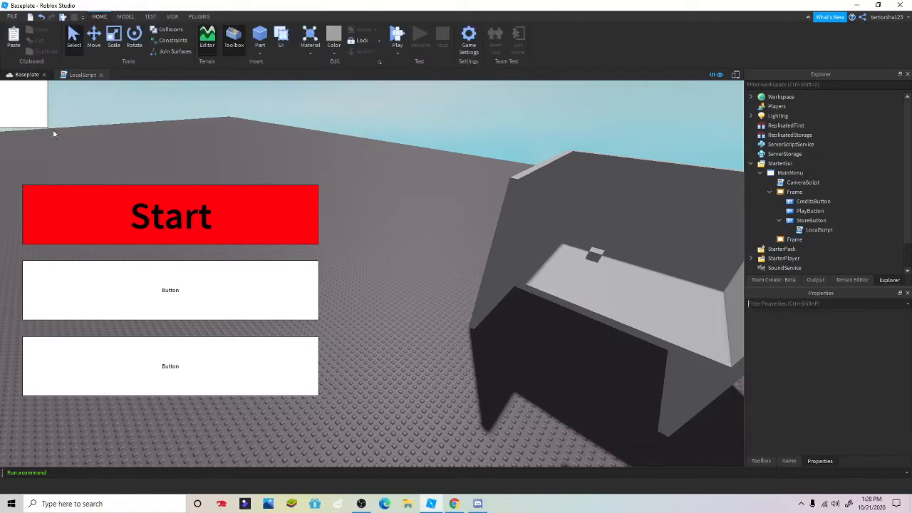
Enlarge the new Frame to about 670 x 533 and move it over the menu buttons.
left_click(793, 240)
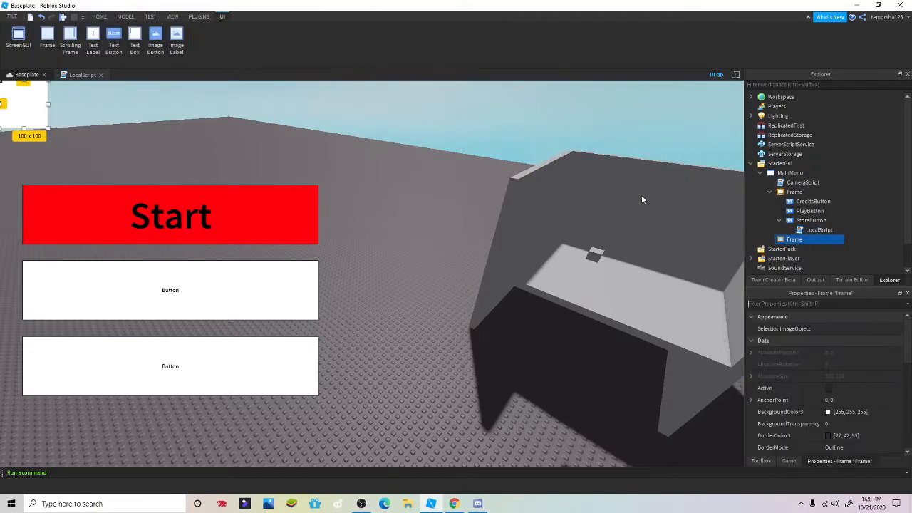
left_click_drag(48, 128, 318, 334)
left_click_drag(118, 156, 138, 229)
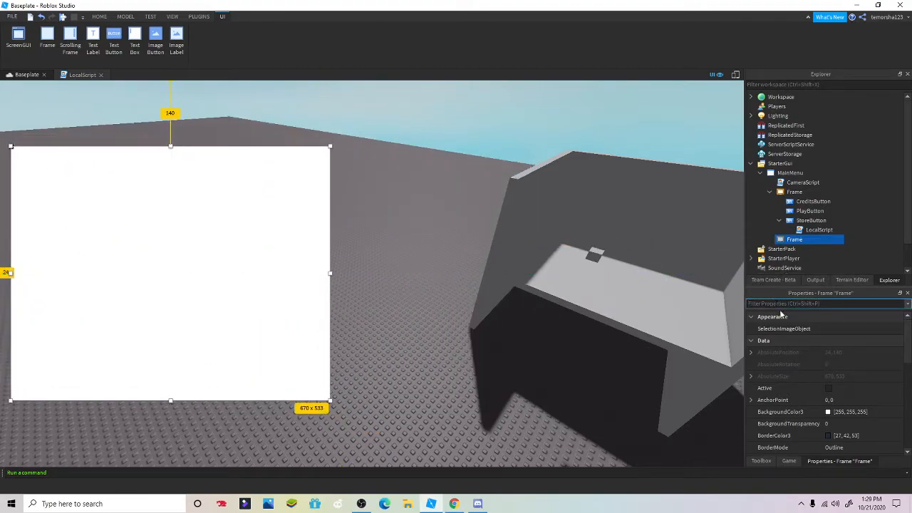
type("text")
key("BackSpace")
key("BackSpace")
key("BackSpace")
key("BackSpace")
type("Vis")
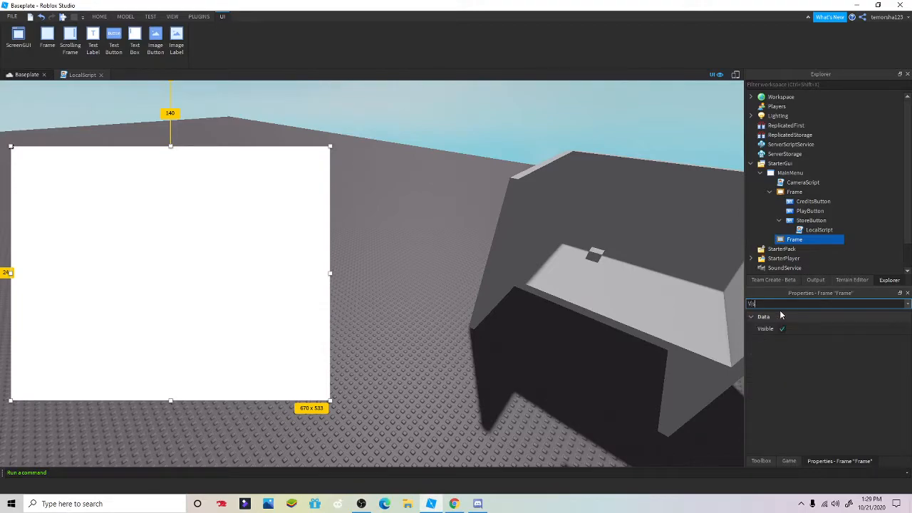
key("BackSpace")
key("BackSpace")
key("BackSpace")
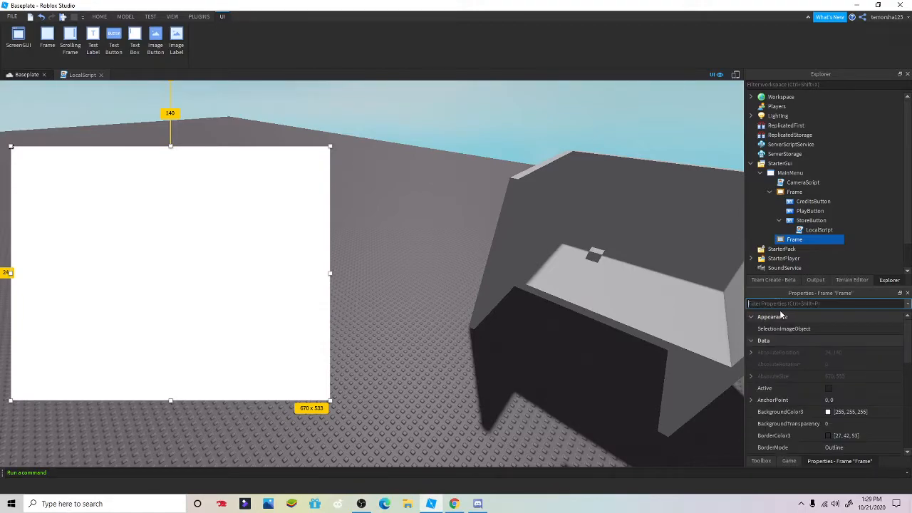
Rename the new Frame as ShopFrame.
right_click(805, 240)
left_click(818, 61)
right_click(784, 246)
left_click(786, 241)
right_click(784, 240)
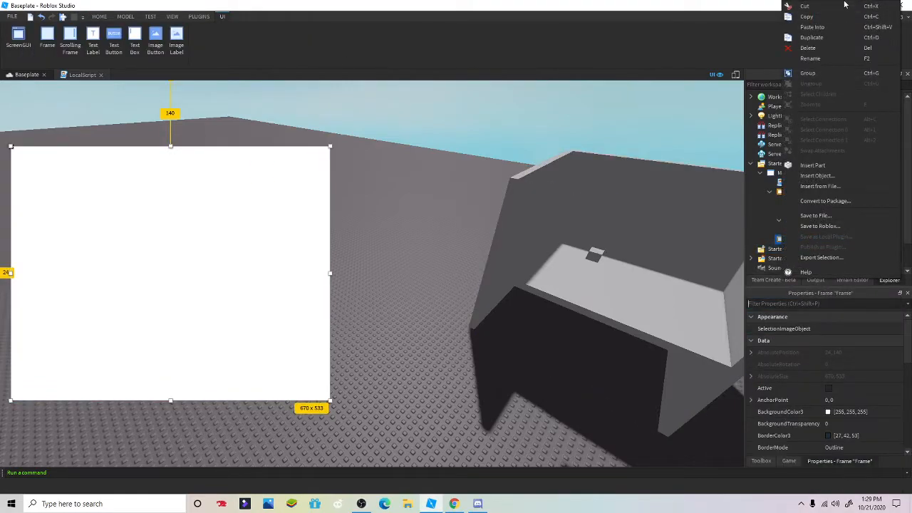
left_click(817, 58)
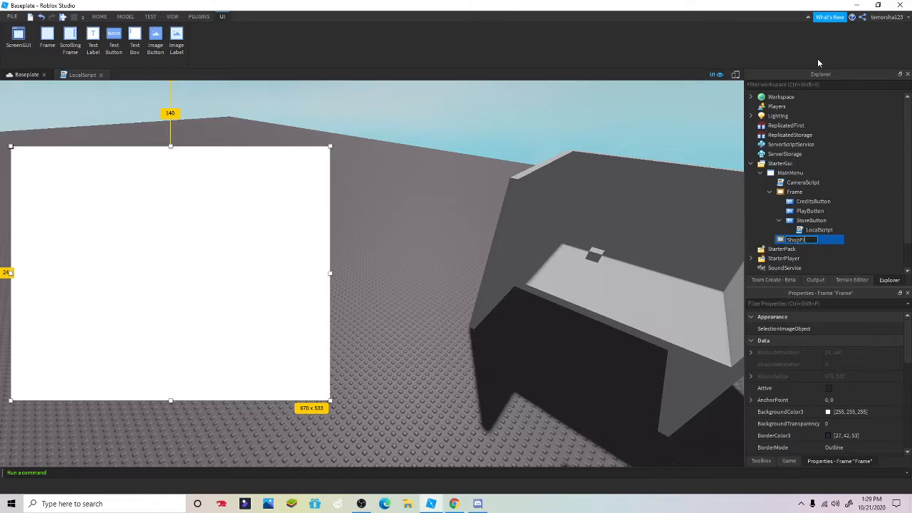
Insert a TextButton into ShopFrame and shrink it to about 78 x 65 in the frame's upper-left corner.
left_click(821, 239)
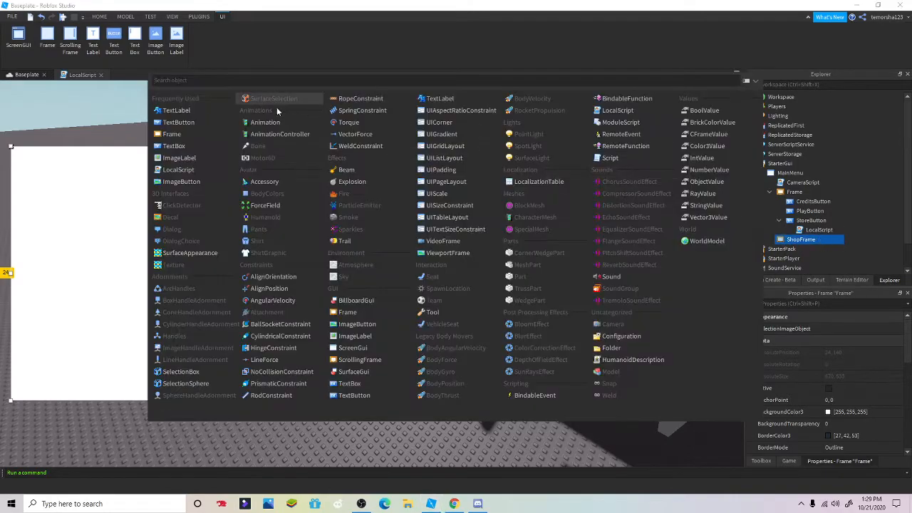
left_click(174, 122)
left_click_drag(102, 176, 48, 179)
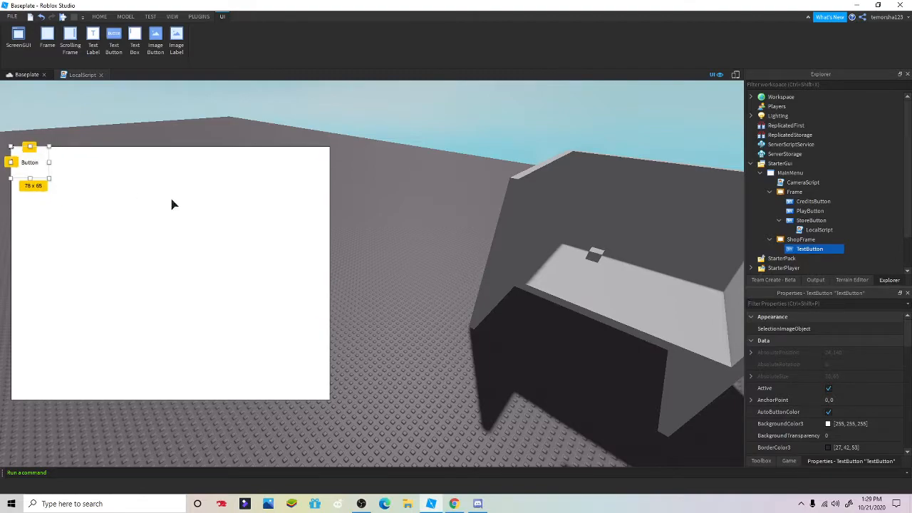
Enable TextScaled on ShopFrame's TextButton and set its text to "X".
left_click(784, 307)
type("textsc")
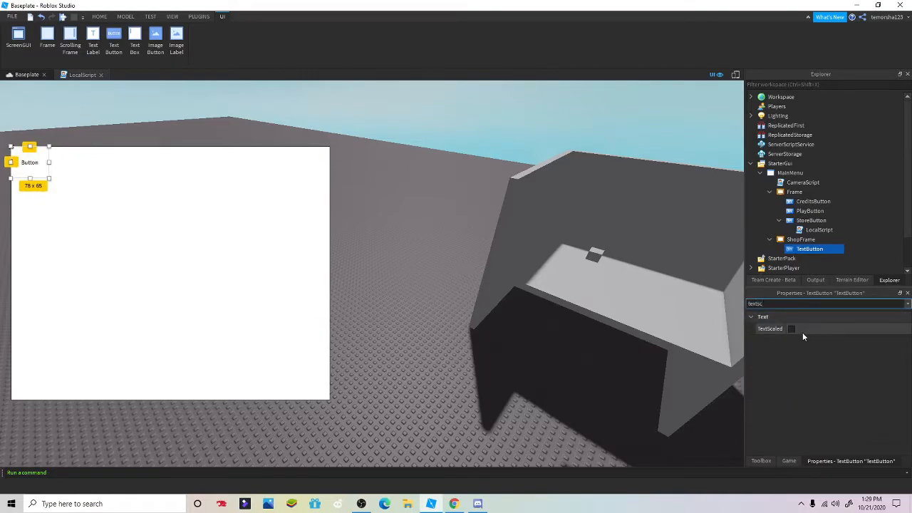
left_click(792, 328)
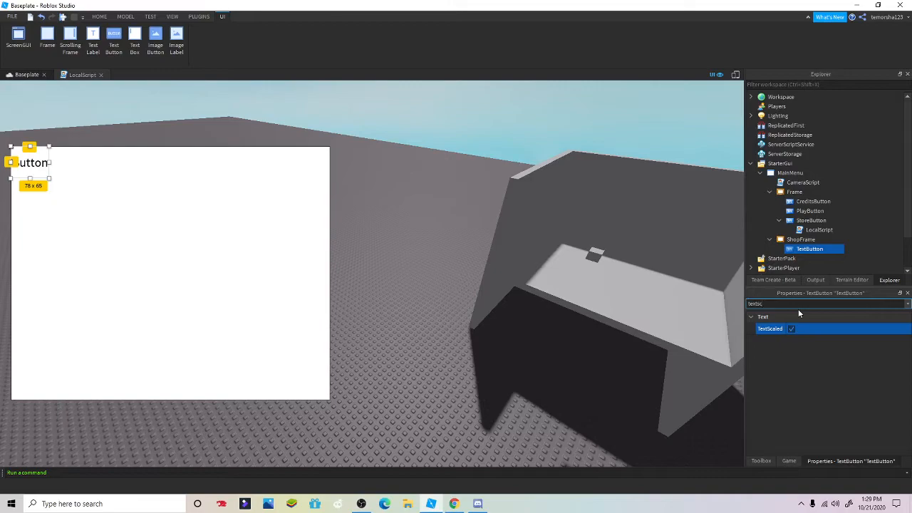
double_click(788, 304)
type("Tex")
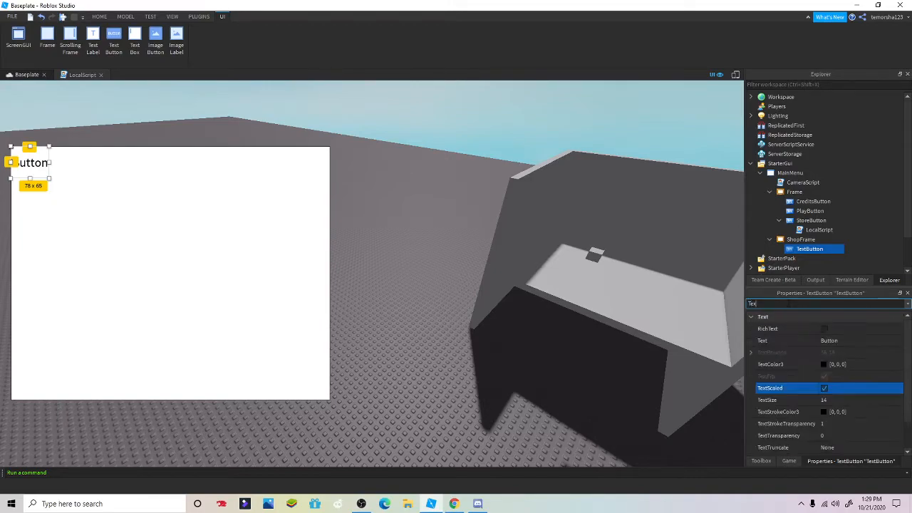
left_click(834, 340)
type("X")
key("Return")
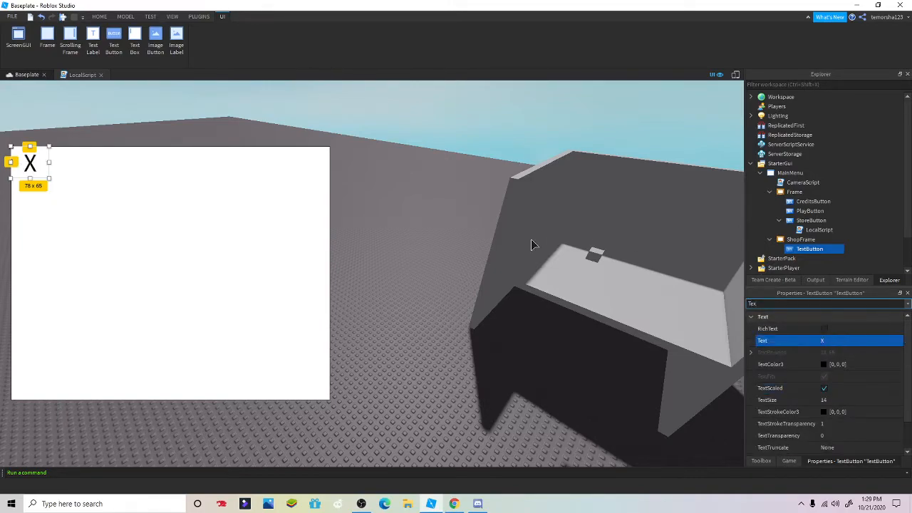
Set the X button's text colour to white [255, 255, 255].
left_click(823, 365)
left_click(566, 173)
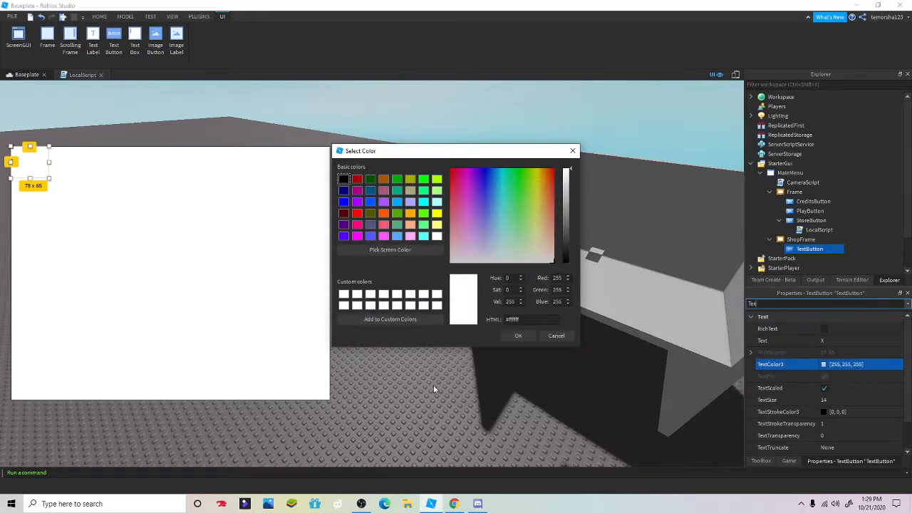
left_click(518, 335)
Set the X button's background colour to red [255, 0, 4].
double_click(784, 304)
type("back")
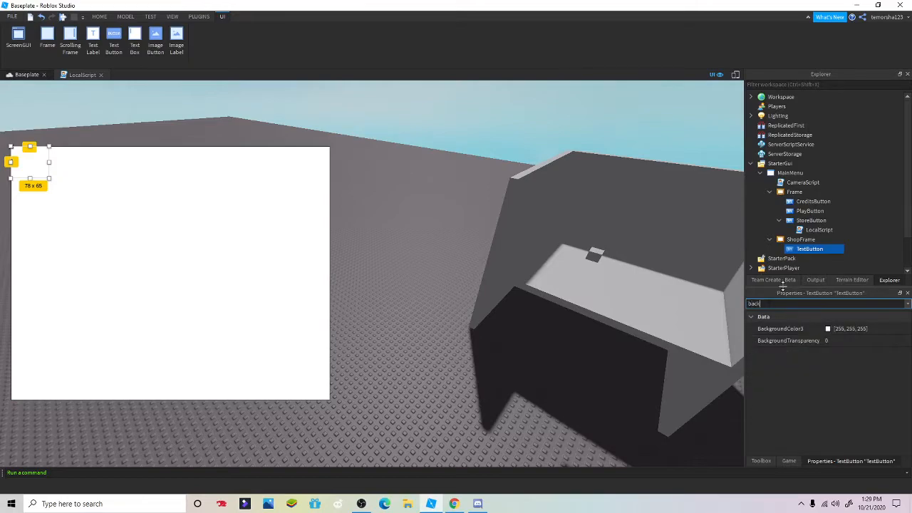
left_click(829, 329)
left_click(451, 170)
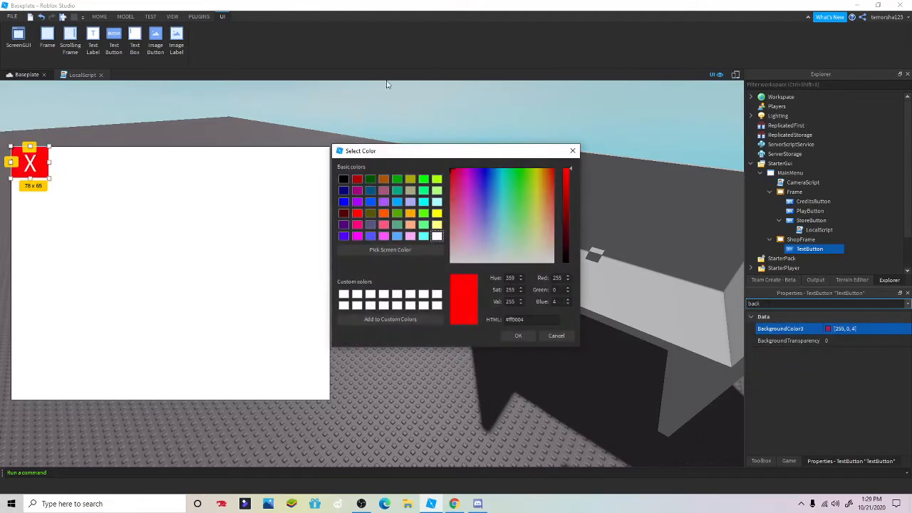
left_click(531, 337)
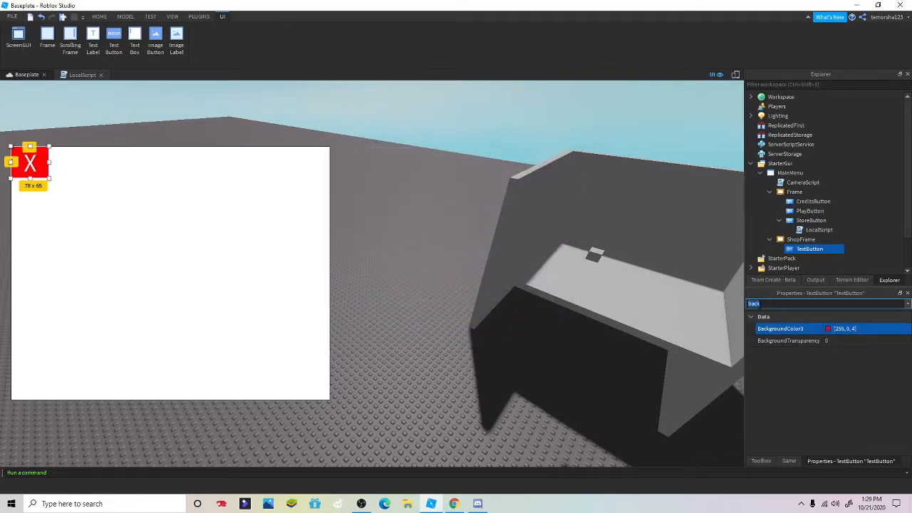
Change the X button's font to a bolder typeface and deselect the button.
type("font")
left_click(799, 328)
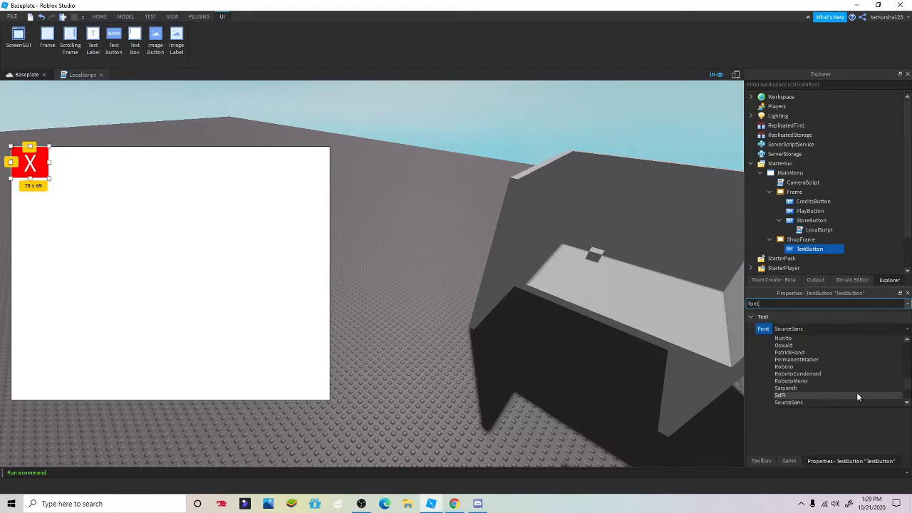
left_click(838, 383)
left_click(385, 240)
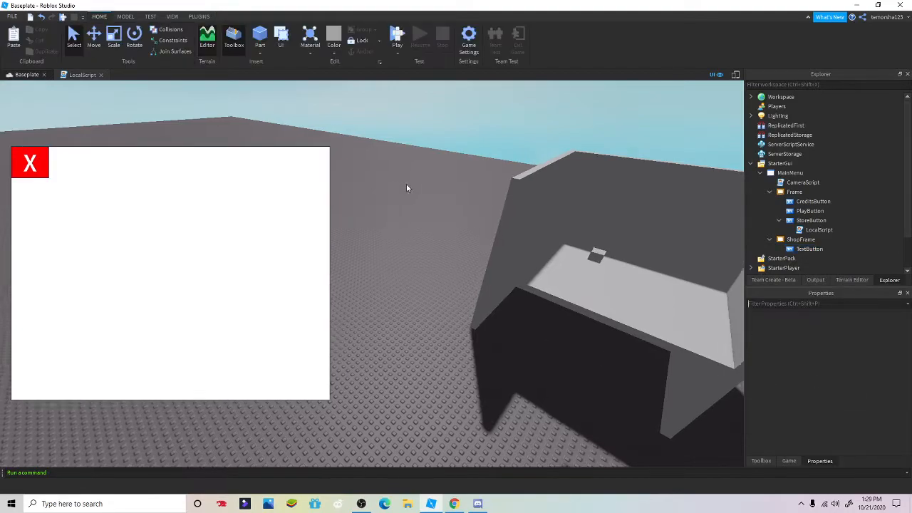
Rename ShopFrame's TextButton as ClsoeButton.
scroll(407, 185, "up", 3)
left_click(815, 249)
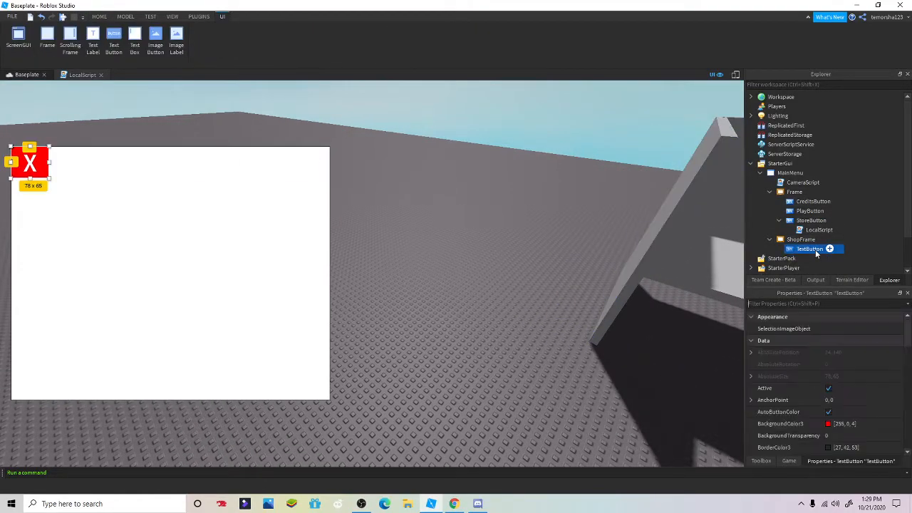
right_click(815, 250)
left_click(825, 57)
type("CloseButton")
key("Return")
Add a LocalScript inside ClsoeButton and clear its default code.
left_click(834, 248)
left_click(173, 110)
key("ctrl+a")
key("BackSpace")
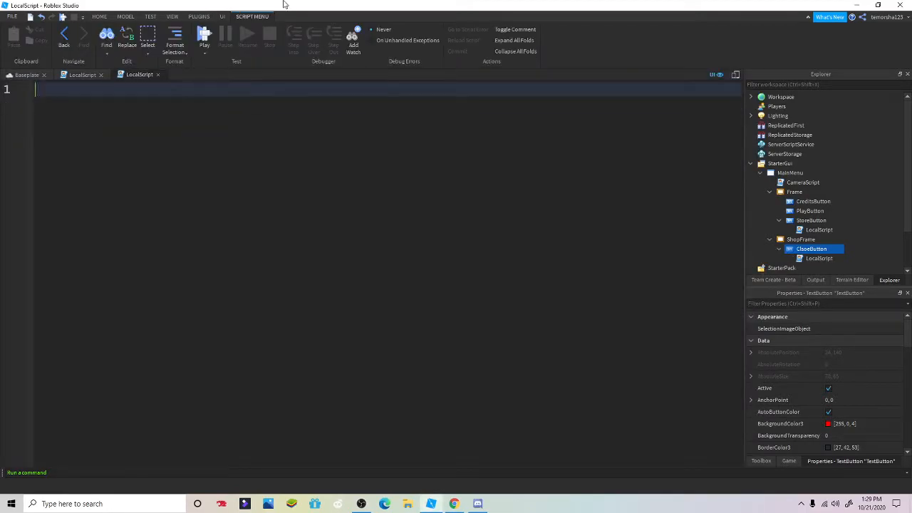
Connect a function to the close button with script.Parent.Parent.ClsoeButton.MouseButton1Click:Connect(function() in its LocalScript.
type("script.Parent.Parent.")
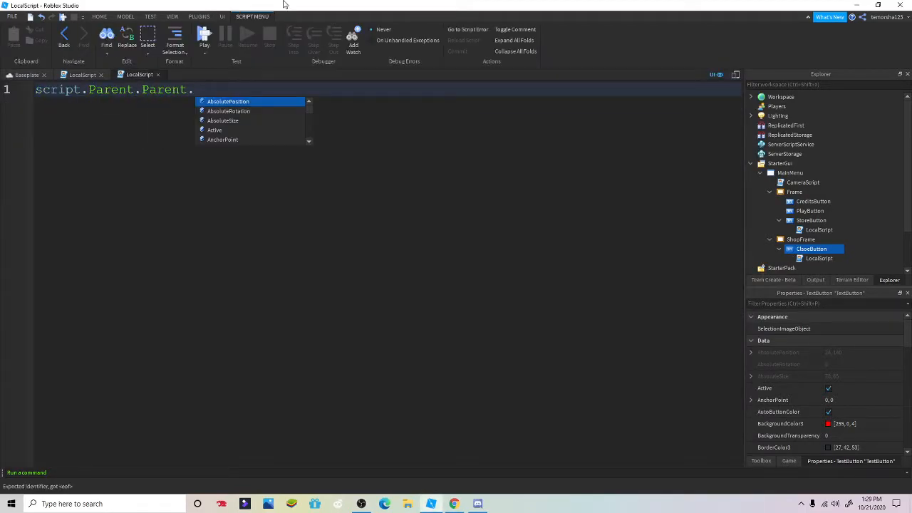
type("Lo")
key("BackSpace")
key("BackSpace")
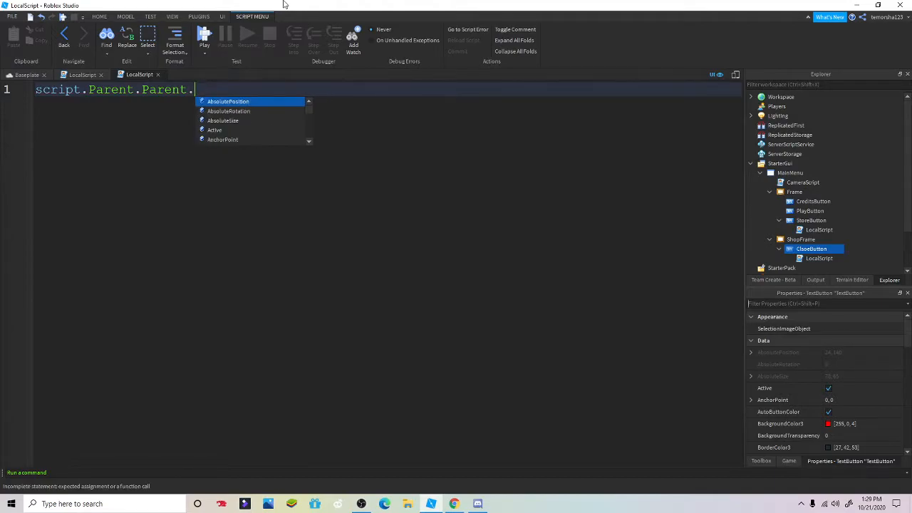
type("ClsoeButton")
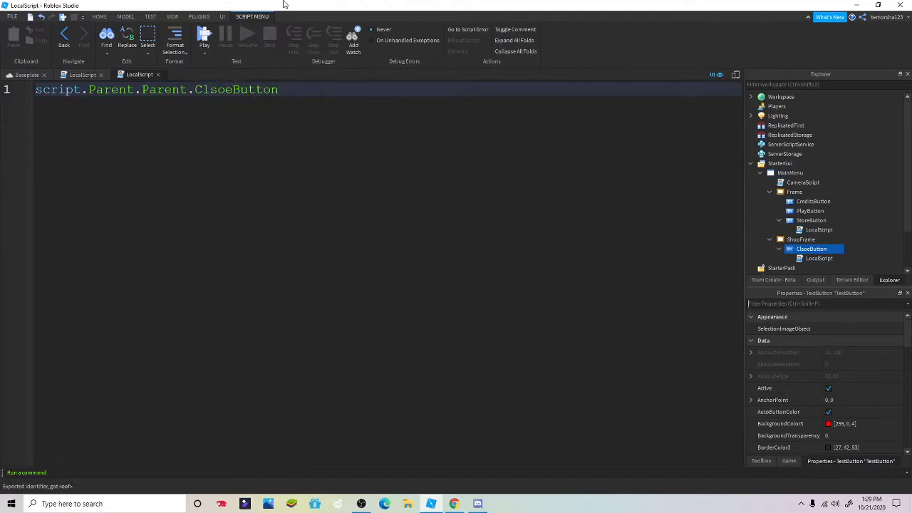
type(".MouseButton1Click")
key("Return")
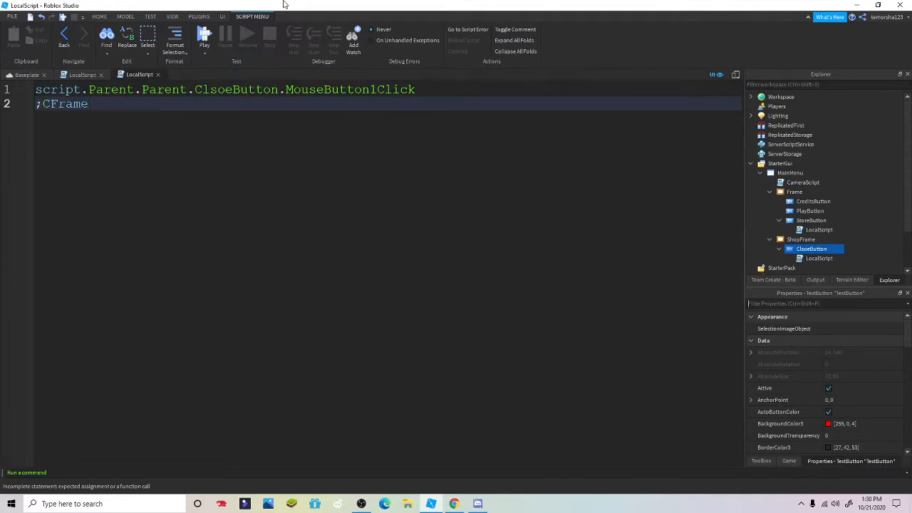
type(";")
key("BackSpace")
key("BackSpace")
type(":Connect(function)")
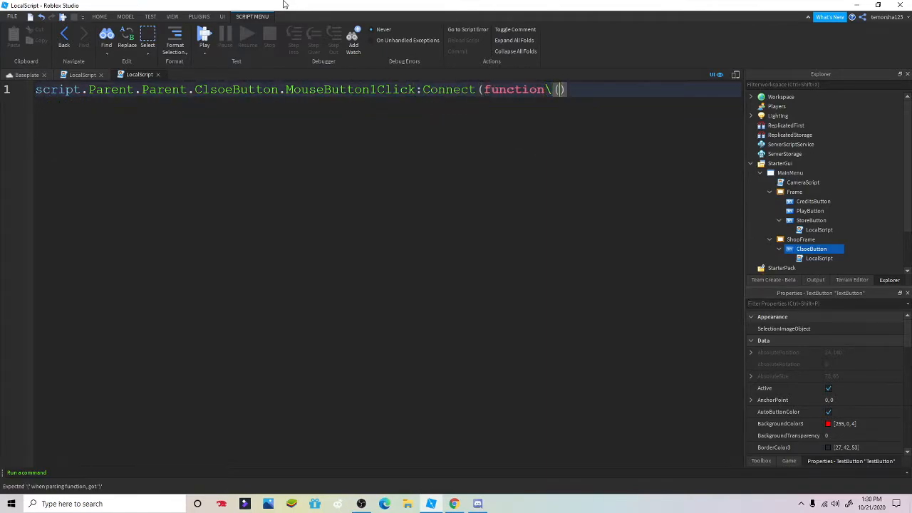
key("Return")
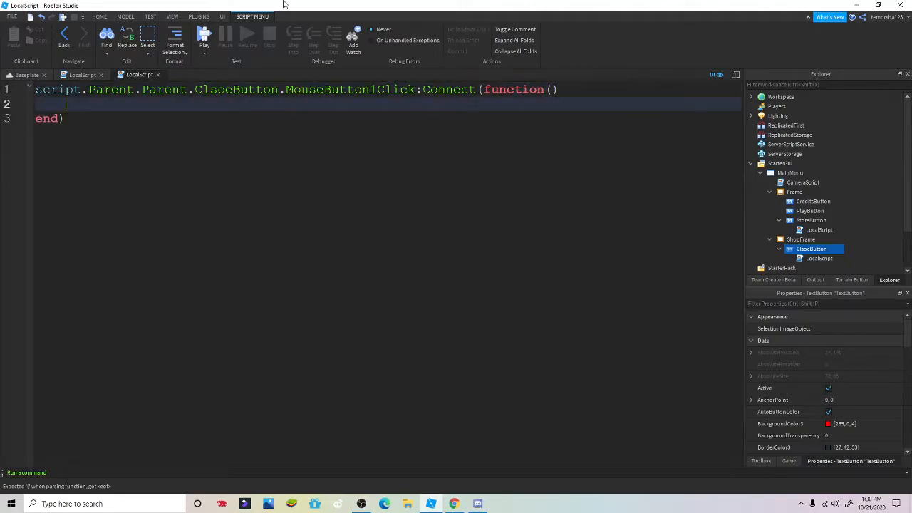
Add script.Parent.Parent.Parent.ShopFrame.Visible = false inside the function and close the ClsoeButton script.
type("script.Parent.sp")
key("BackSpace")
key("BackSpace")
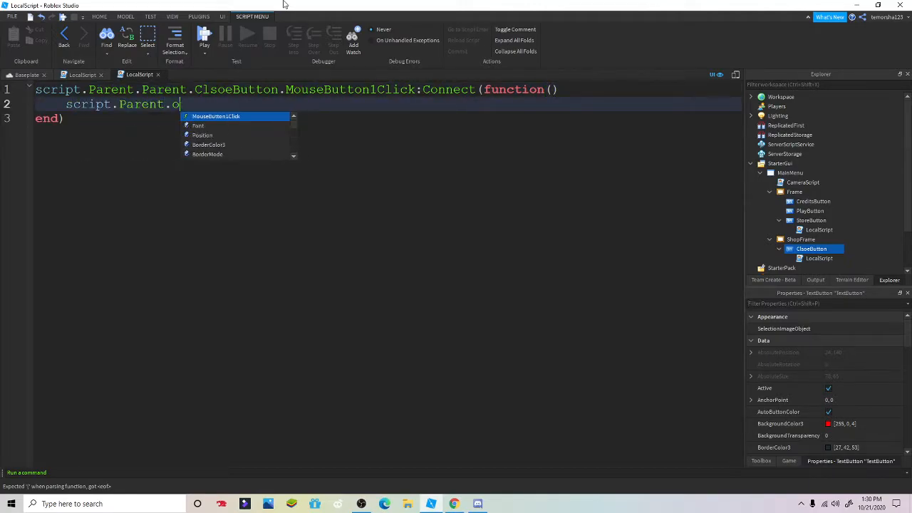
type("Parent.P")
key("BackSpace")
type("Sc")
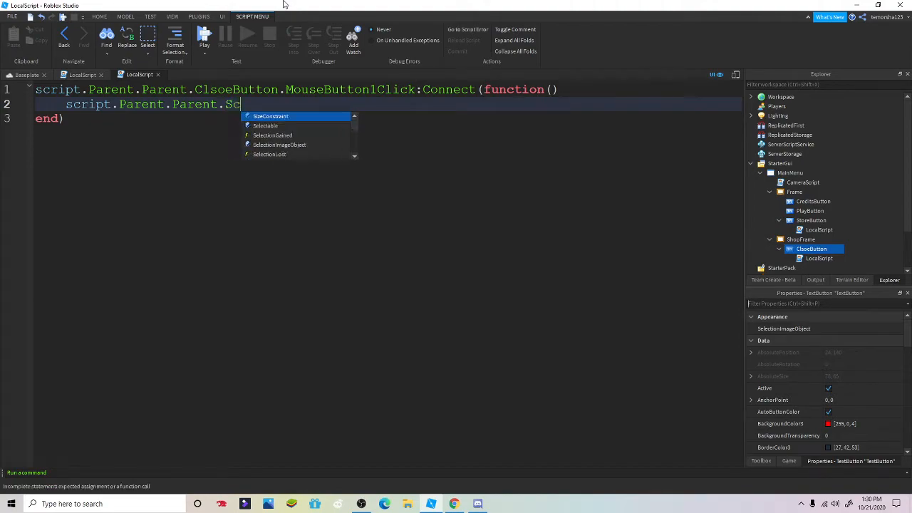
key("BackSpace")
key("BackSpace")
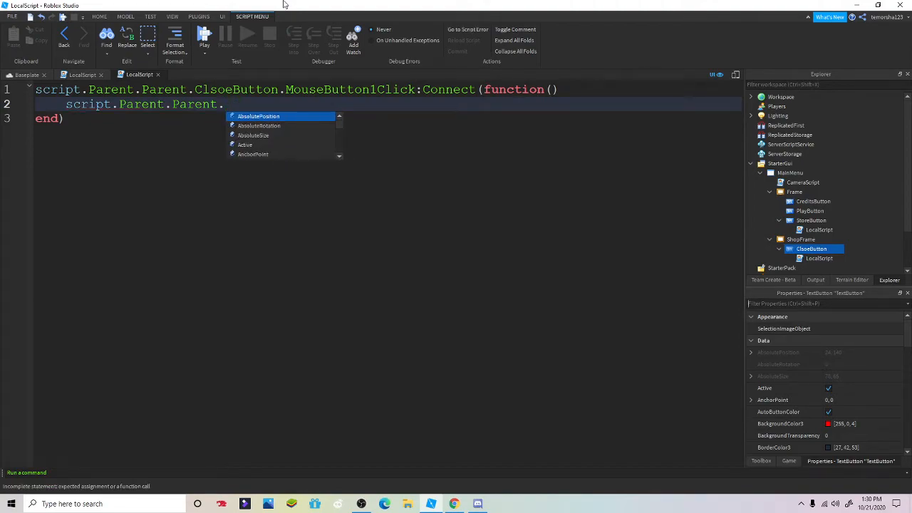
type("Parent/")
type(".Si")
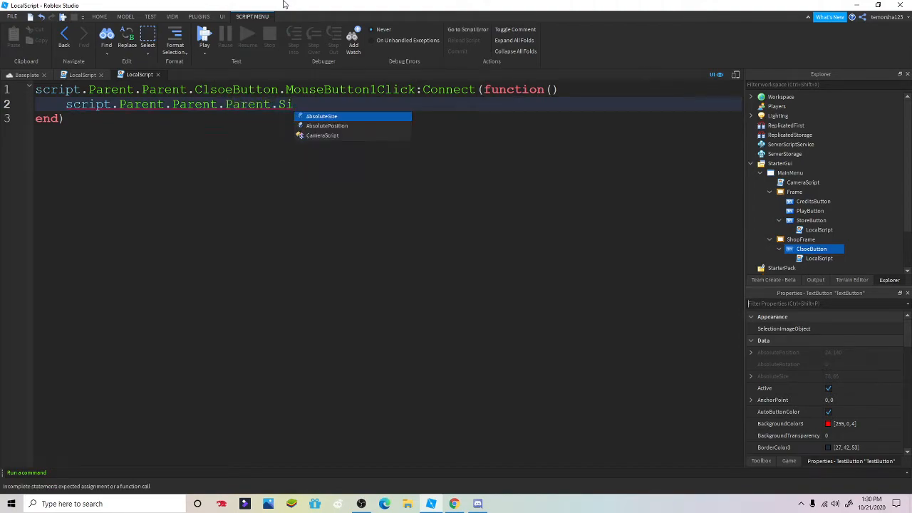
key("BackSpace")
key("Tab")
type(".V")
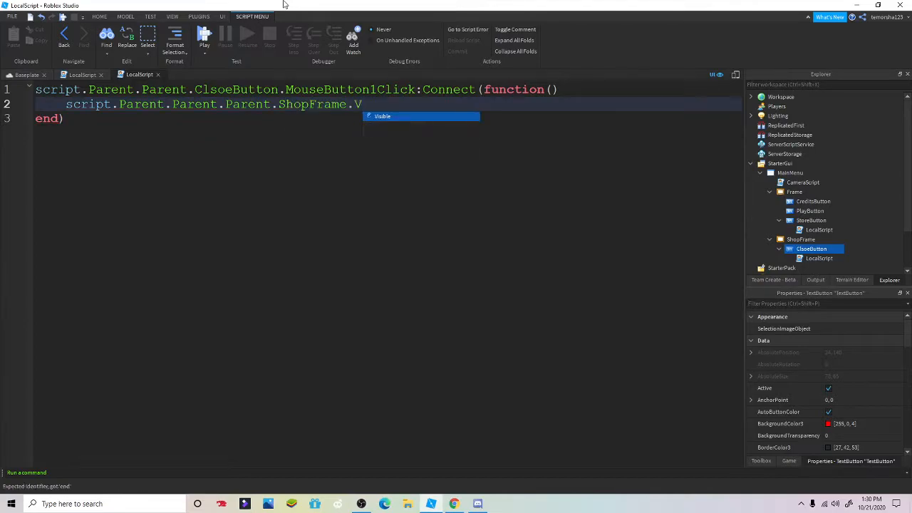
key("Tab")
type("= fas")
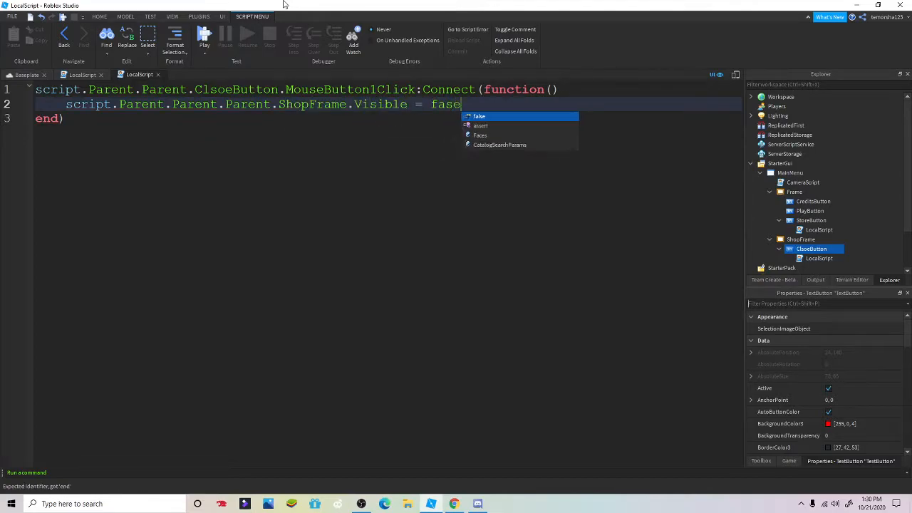
key("Tab")
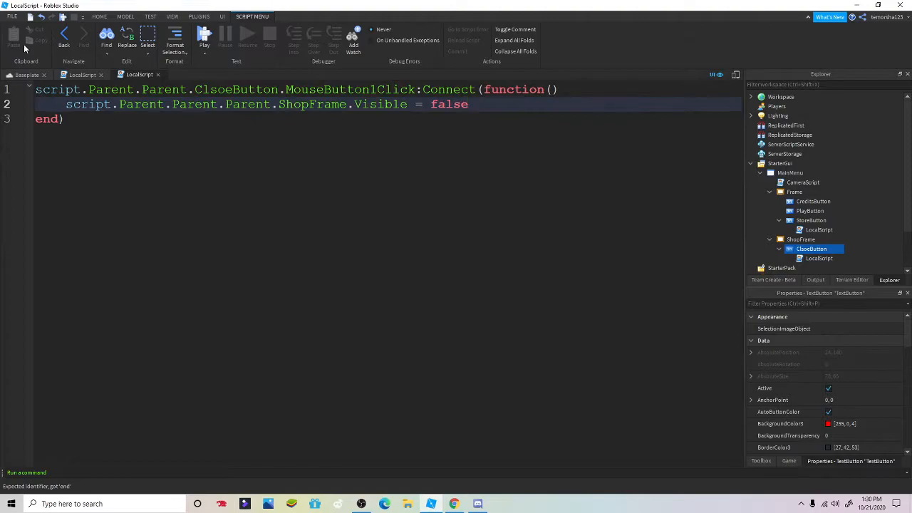
left_click(157, 74)
Replace the default code in StoreButton's LocalScript with script.Parent.Parent.StoreButton.MouseButton1Click:Connect(function() and its closing end.
left_click(88, 76)
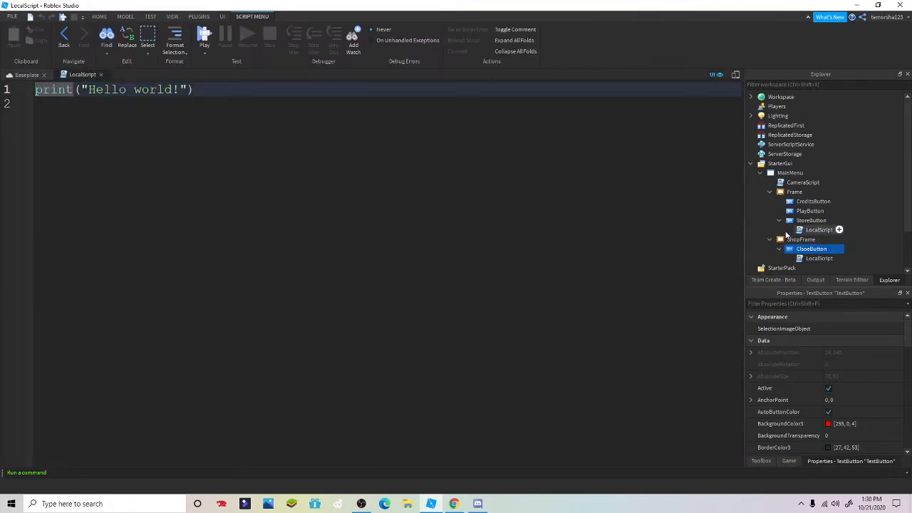
left_click(818, 230)
key("ctrl+a")
key("BackSpace")
type("script.Parent.Parent.")
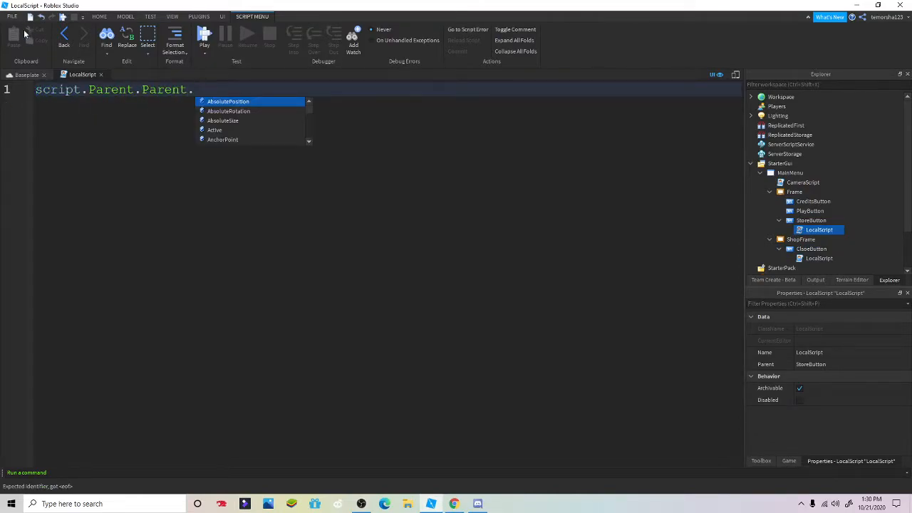
type("StoreButton")
type(".<")
type("MouseButton1Click:Connect(function)")
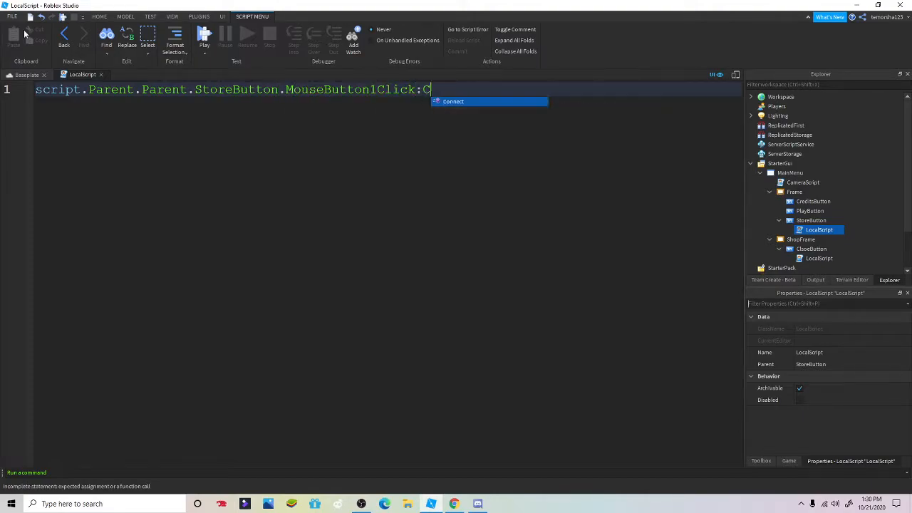
key("Return")
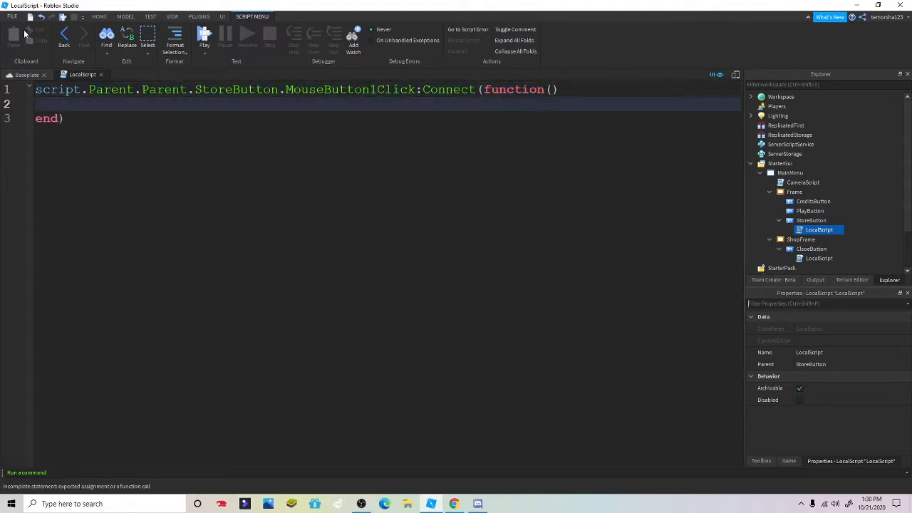
Add script.Parent.Parent.Parent.ShopFrame.Visible = true inside the StoreButton function and close the script.
type("script.Archivable")
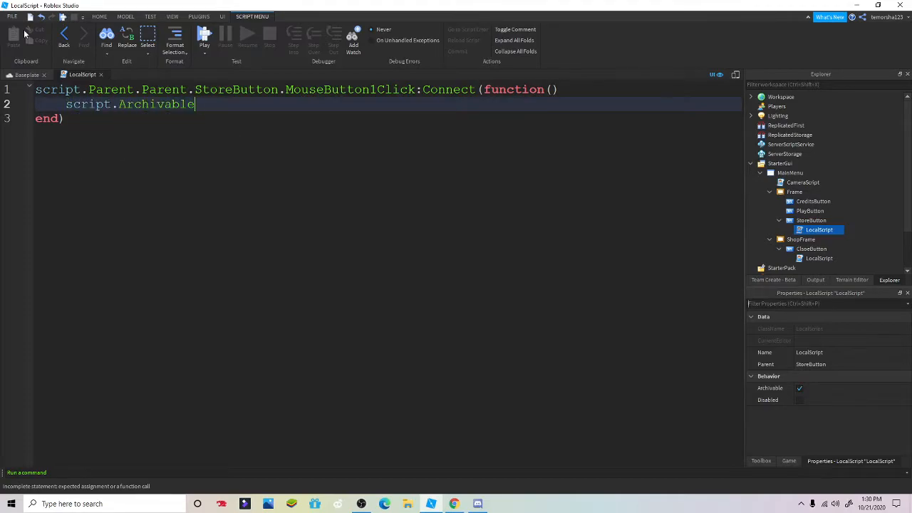
type(".Parent.")
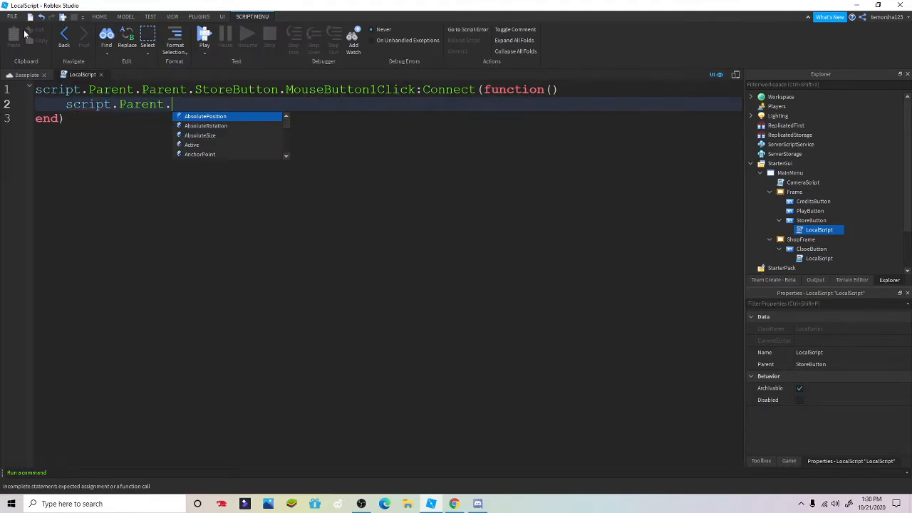
type("Parent.Parent.")
type("Clo")
key("BackSpace")
key("BackSpace")
key("BackSpace")
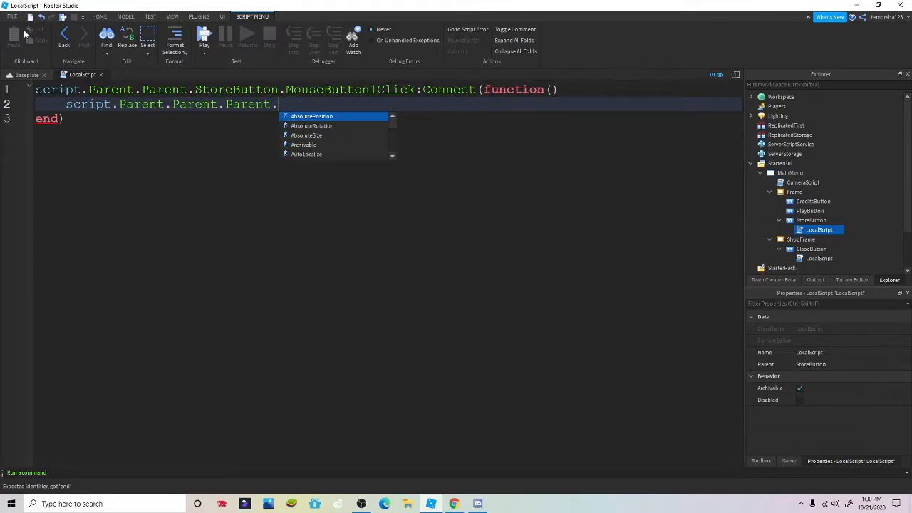
type("ShopFrame.V")
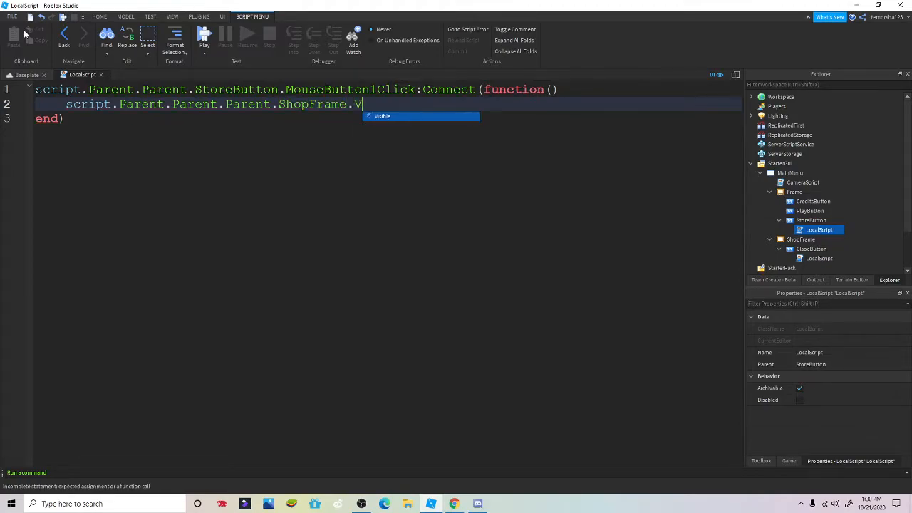
type("isible = tr")
key("BackSpace")
key("BackSpace")
key("BackSpace")
key("BackSpace")
key("BackSpace")
type("= true")
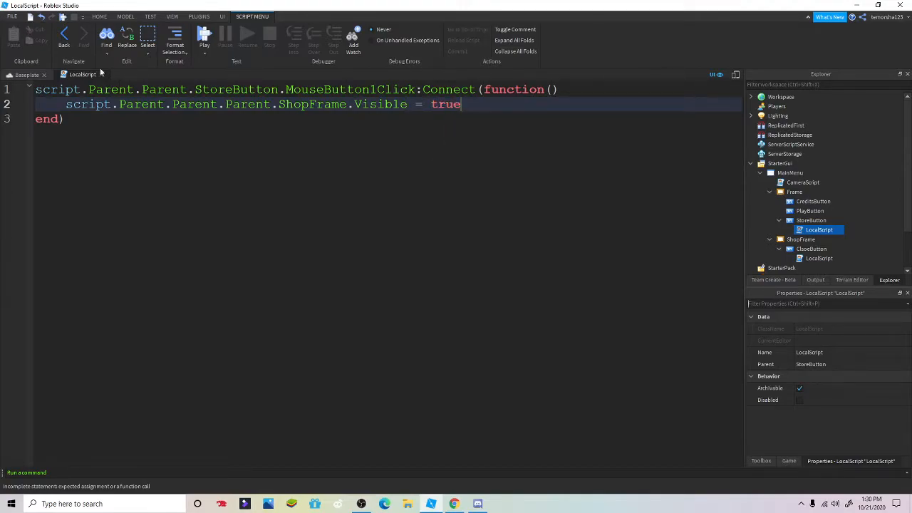
left_click(101, 75)
Collapse ShopFrame in the object tree and make the frame invisible by turning off its Visible property.
left_click(818, 258)
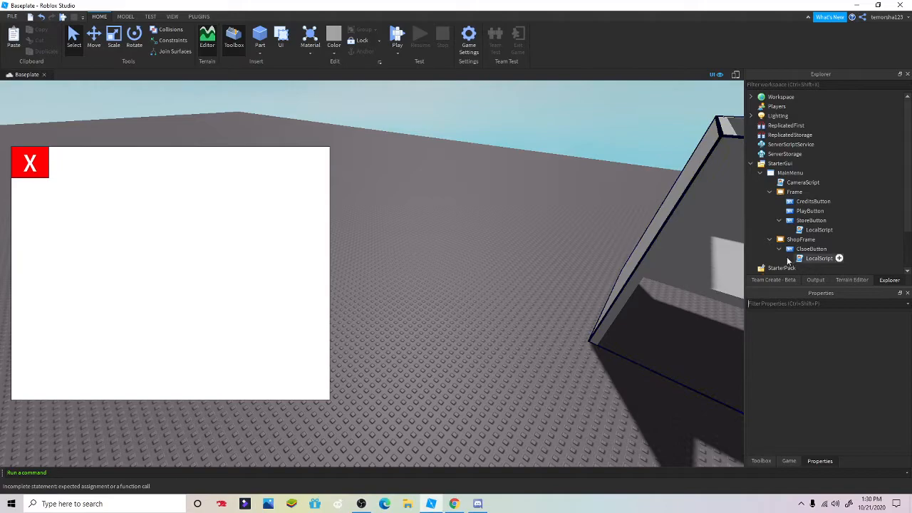
left_click(770, 239)
left_click(801, 240)
scroll(832, 424, "down", 2)
scroll(831, 424, "down", 1)
left_click(828, 378)
left_click(662, 190)
Set StoreButton's background colour to pinkish red [255, 33, 85].
left_click(780, 220)
left_click(811, 220)
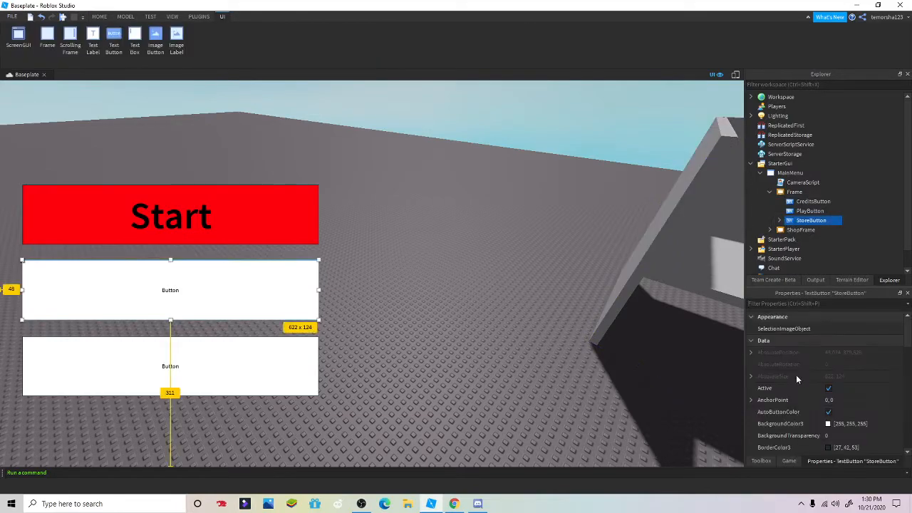
scroll(830, 385, "down", 3)
scroll(832, 377, "down", 3)
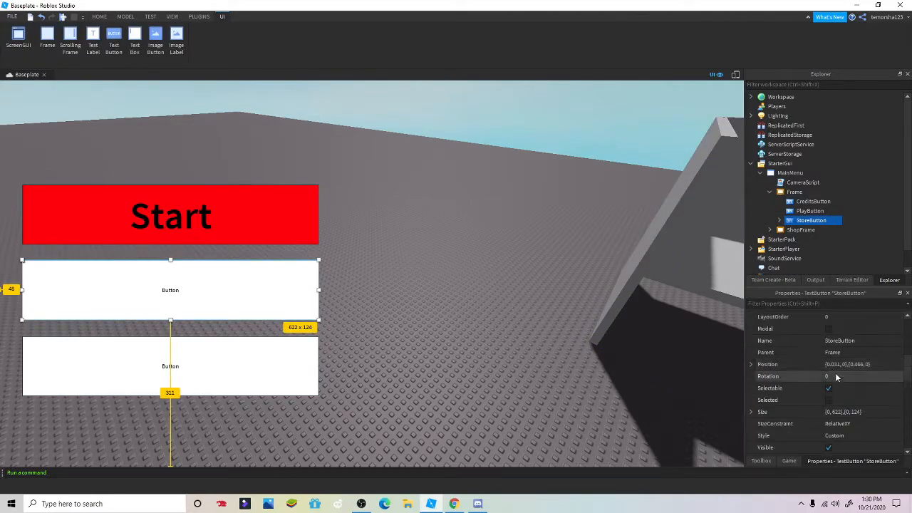
scroll(837, 360, "up", 5)
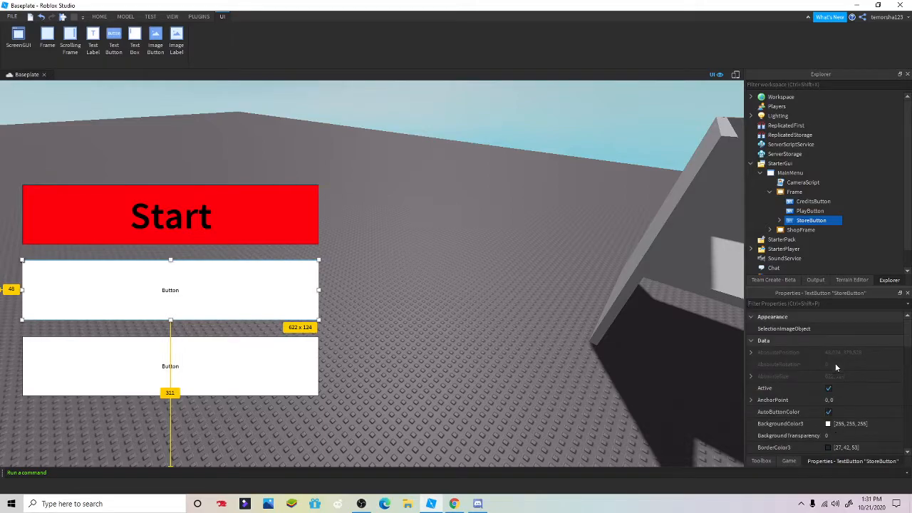
left_click(828, 424)
left_click(464, 182)
mouse_move(464, 182)
left_mouse_down()
mouse_move(489, 177)
mouse_move(450, 171)
mouse_move(454, 180)
left_mouse_up()
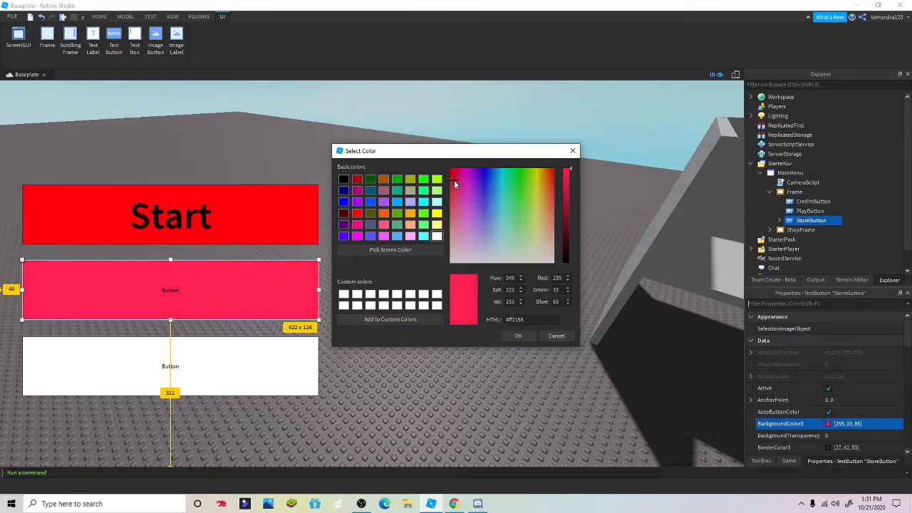
left_click(520, 336)
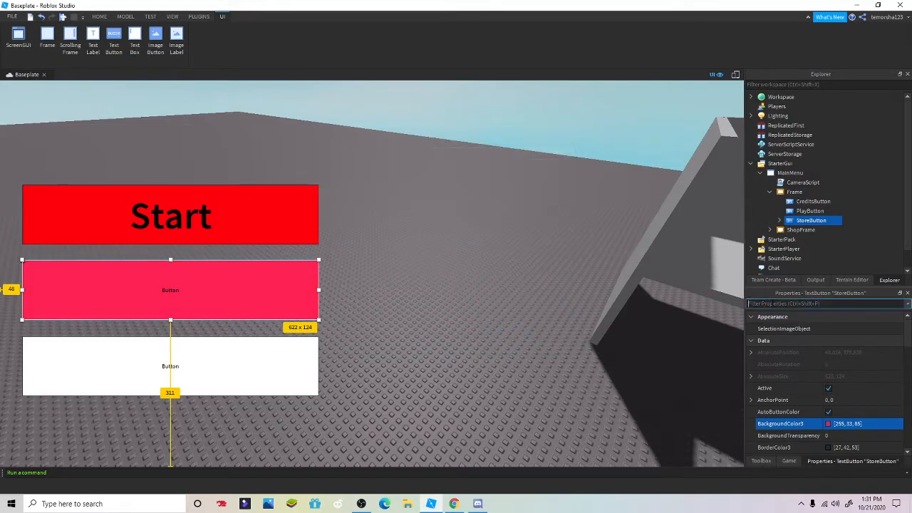
Enable TextScaled on StoreButton and set its text to Shop, keeping the text colour black.
type("text")
left_click(824, 387)
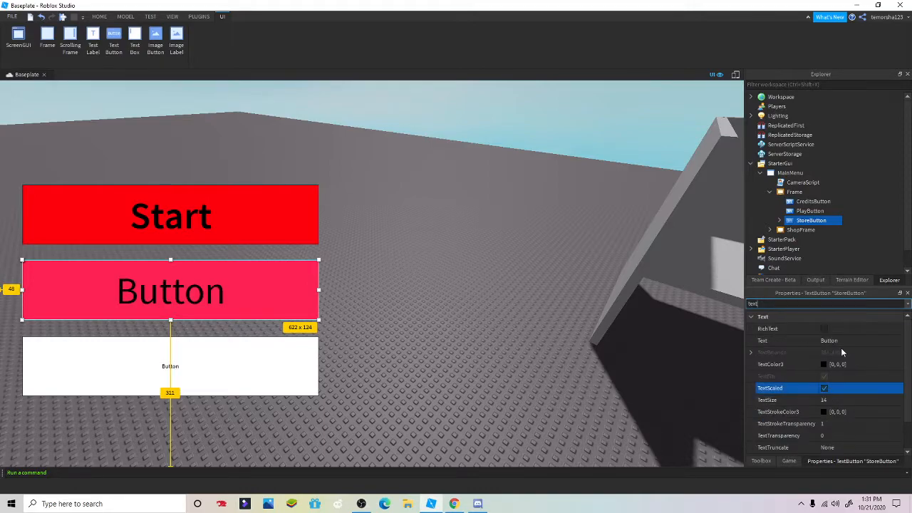
left_click(841, 342)
type("Shop")
key("Return")
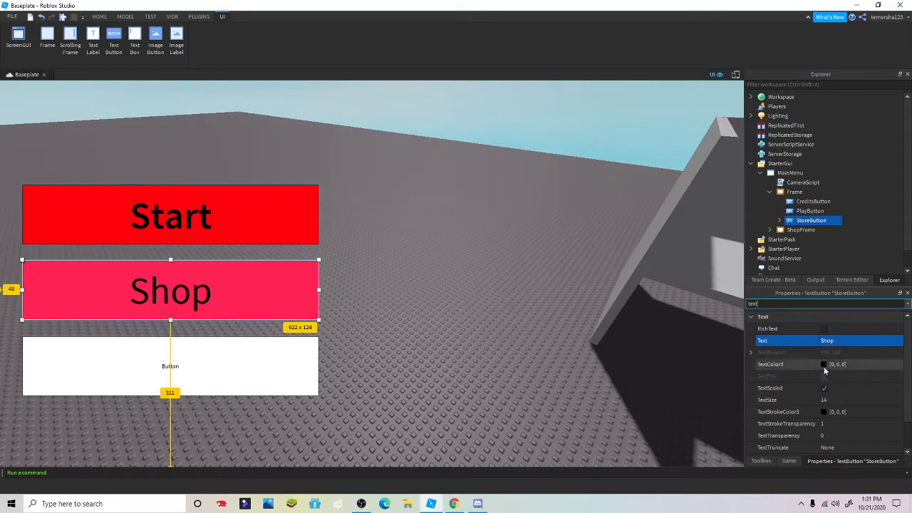
left_click(824, 364)
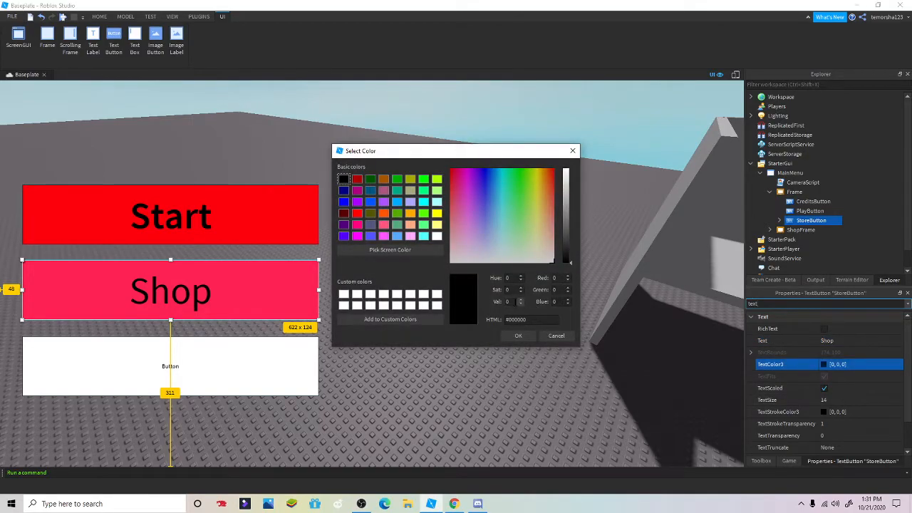
left_click(516, 335)
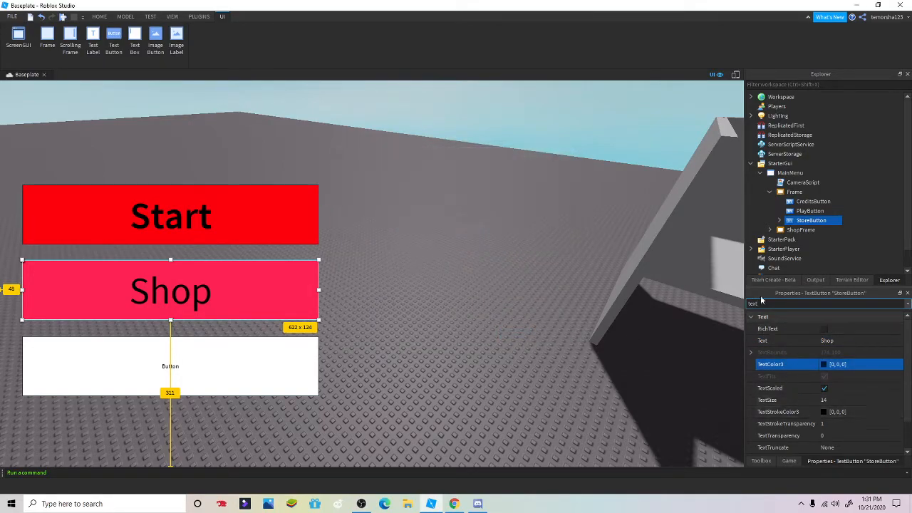
Change StoreButton's background colour to pure red [255, 0, 0].
type("back")
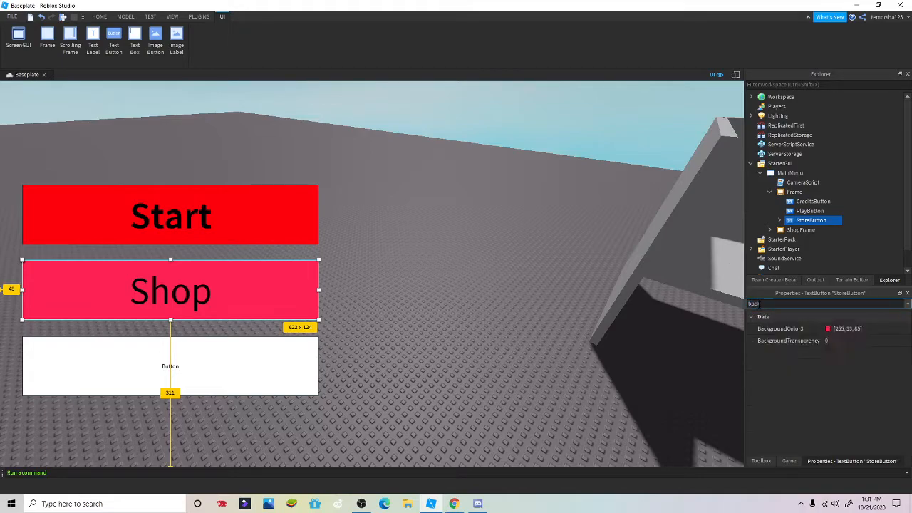
left_click(828, 328)
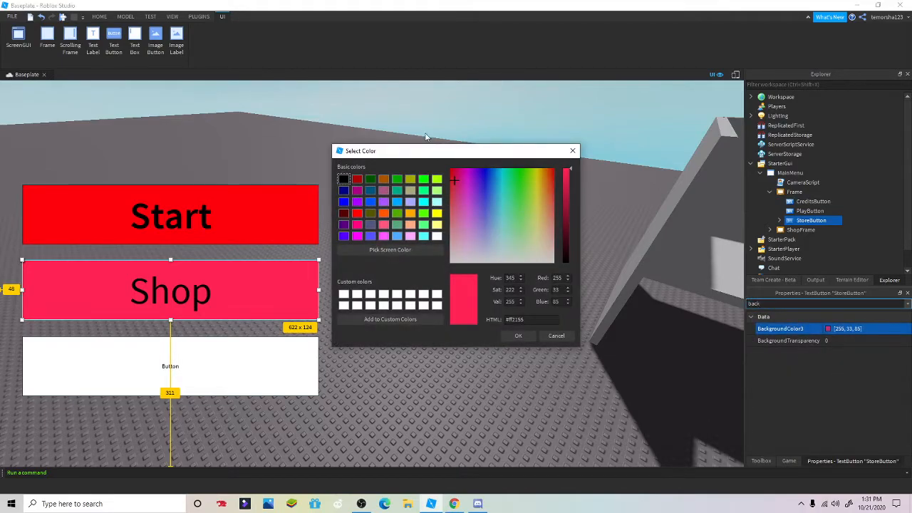
left_click(358, 216)
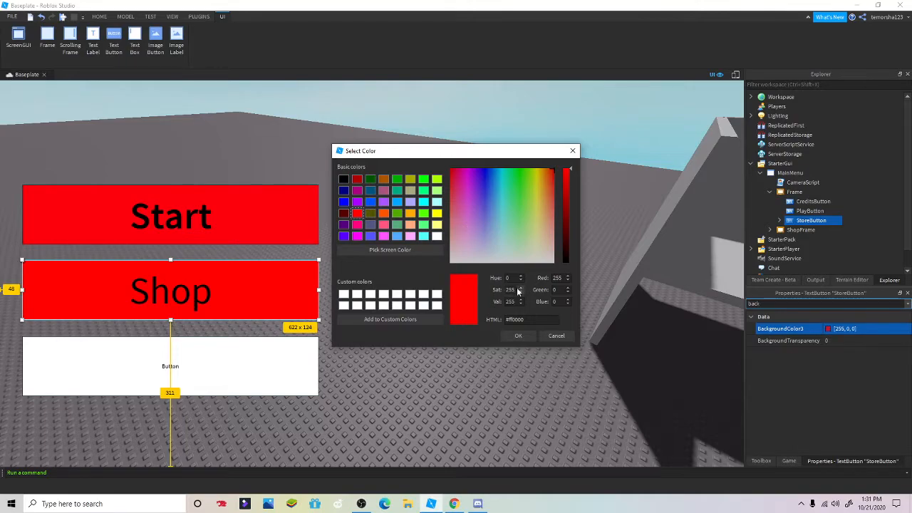
left_click(518, 336)
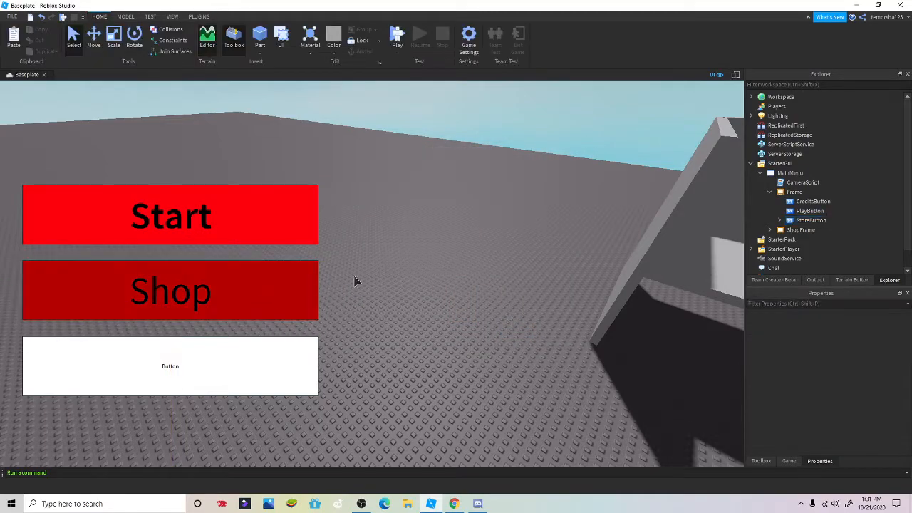
Set StoreButton's font to SourceSansSemibold.
left_click(787, 222)
scroll(809, 360, "down", 8)
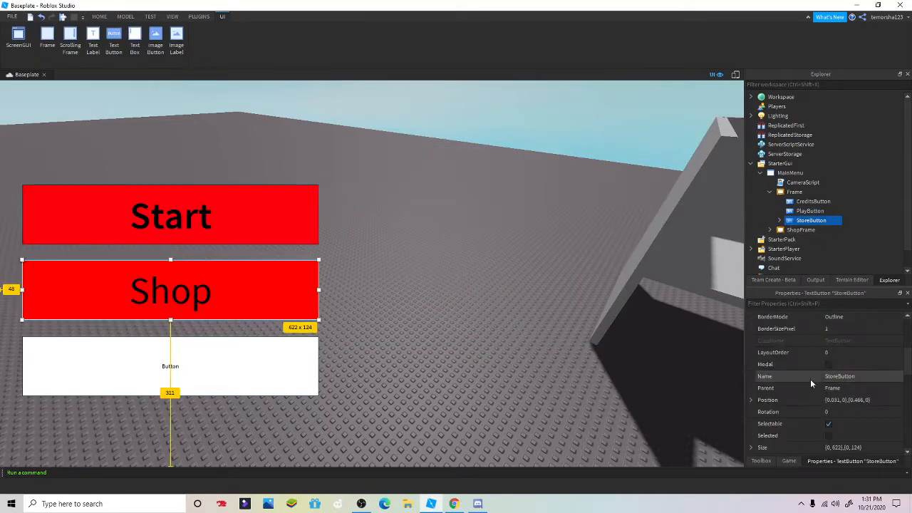
scroll(820, 388, "down", 1)
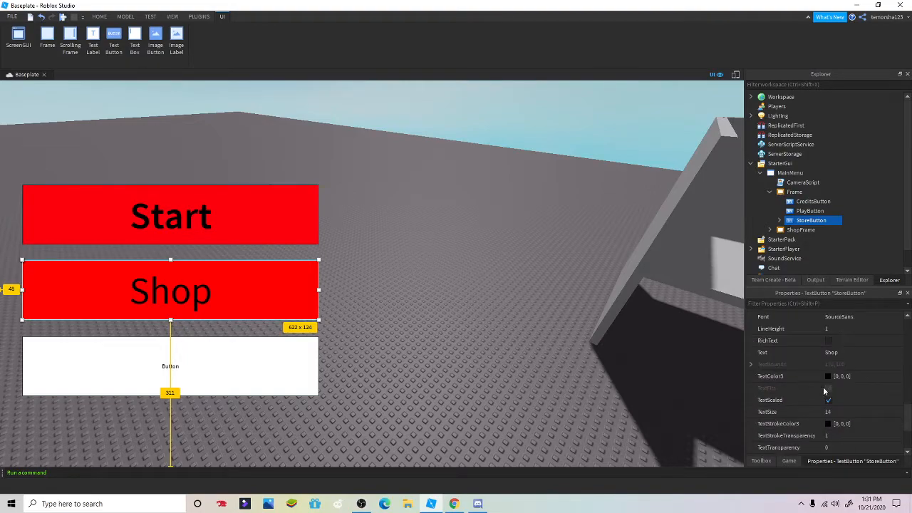
left_click(841, 316)
scroll(842, 385, "down", 2)
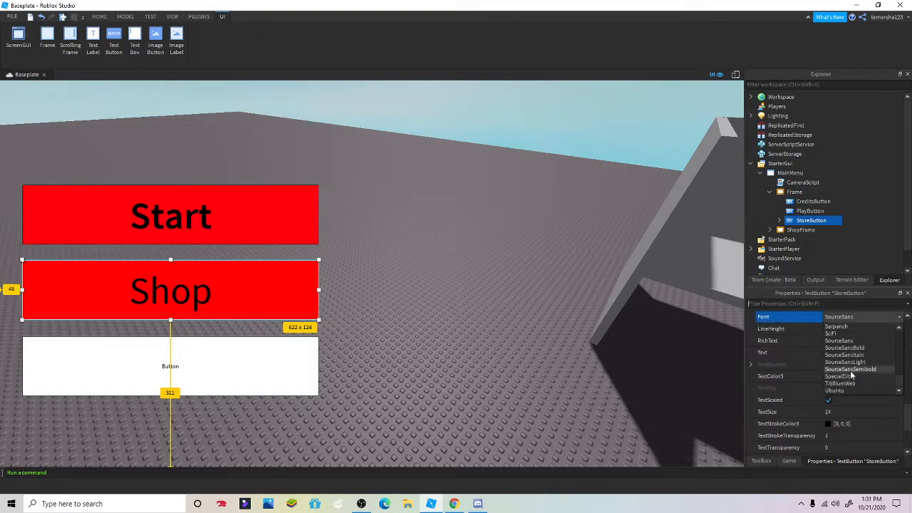
left_click(850, 370)
left_click(587, 370)
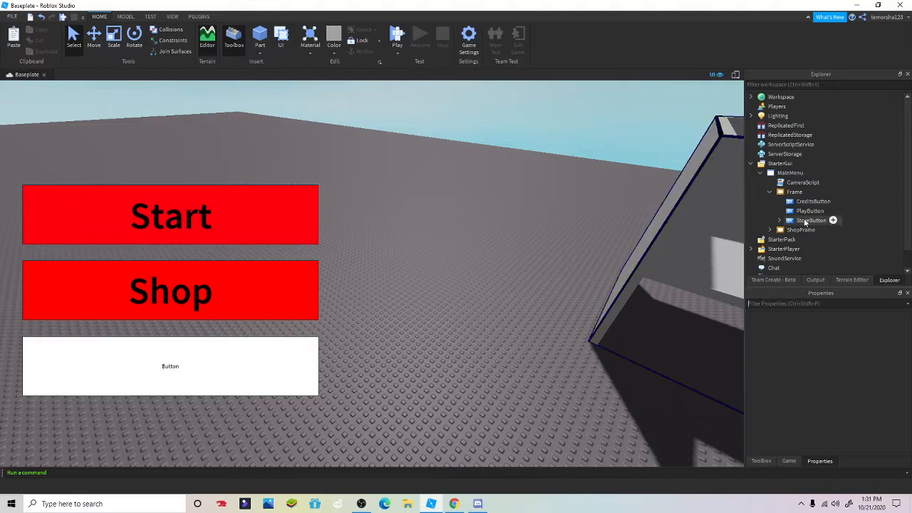
Set StoreButton's BorderSizePixel to 5.
left_click(810, 220)
left_click(807, 303)
type("bor")
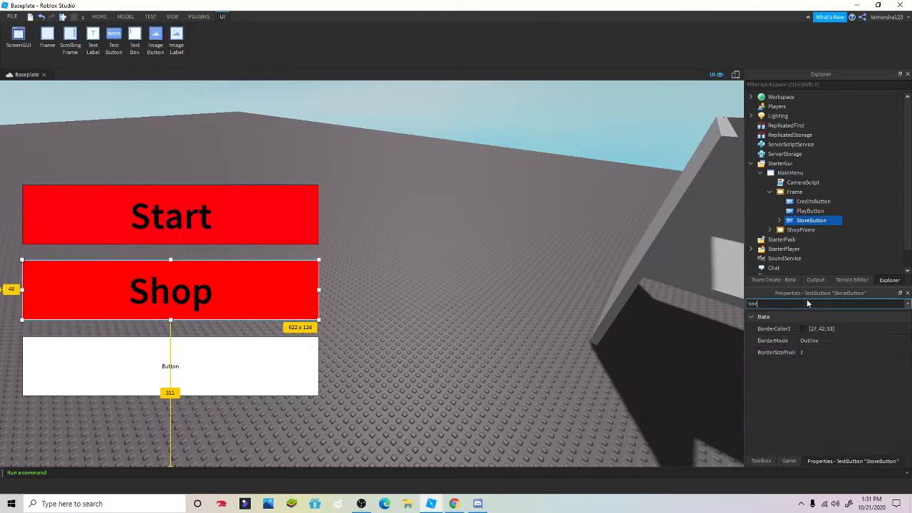
type("ed")
key("BackSpace")
key("BackSpace")
key("BackSpace")
type("der")
key("BackSpace")
key("BackSpace")
key("BackSpace")
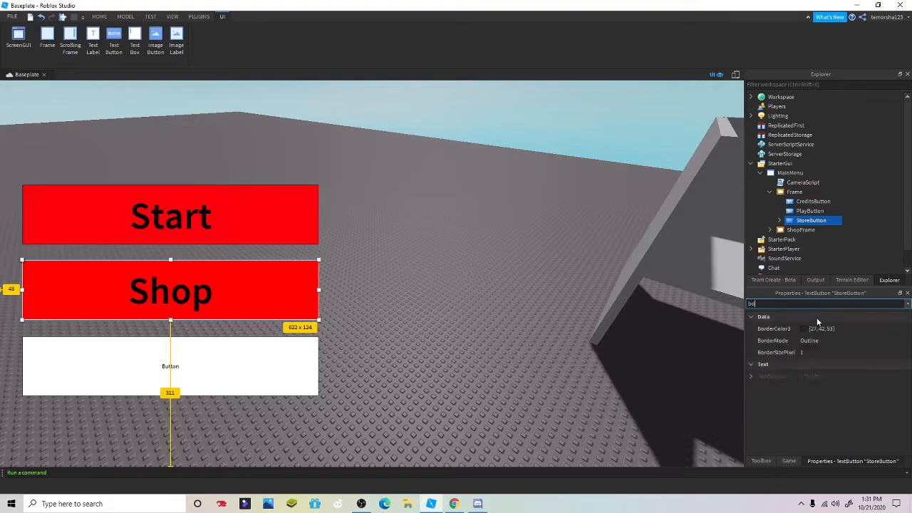
left_click(839, 352)
key("Return")
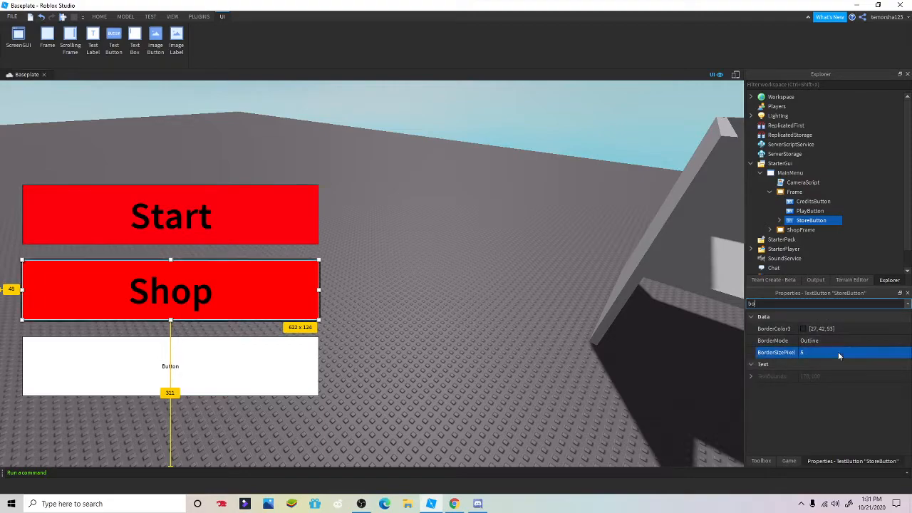
left_click(523, 312)
Give PlayButton a border of 5 pixels through its BorderSizePixel property.
left_click(801, 211)
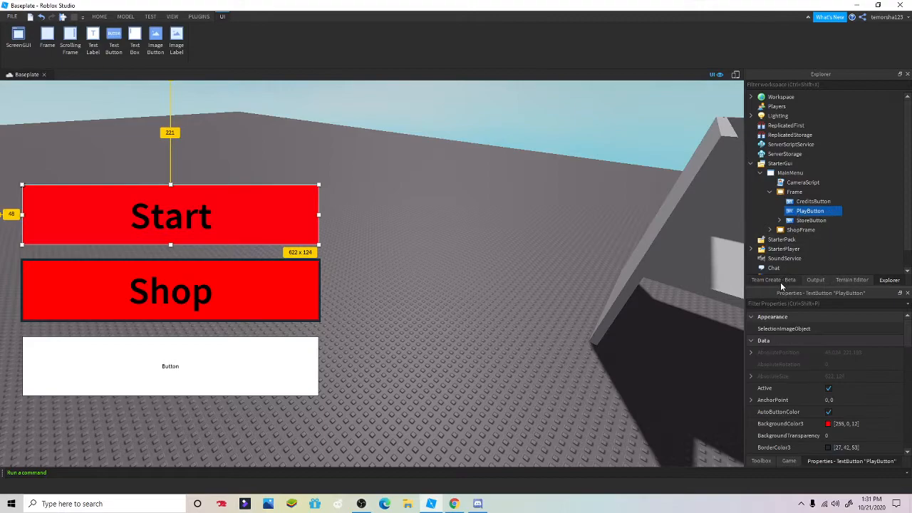
left_click(771, 305)
type("borde")
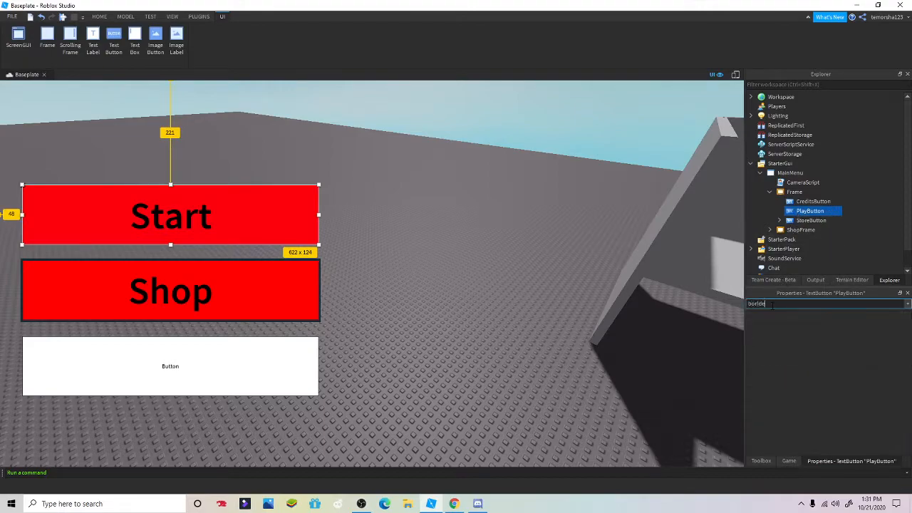
key("BackSpace")
key("BackSpace")
key("BackSpace")
key("BackSpace")
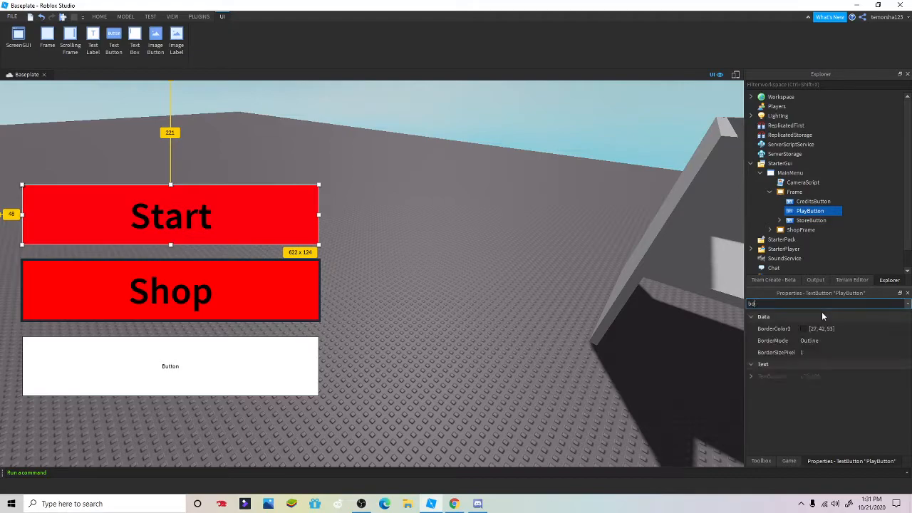
left_click(826, 352)
type("5")
key("Return")
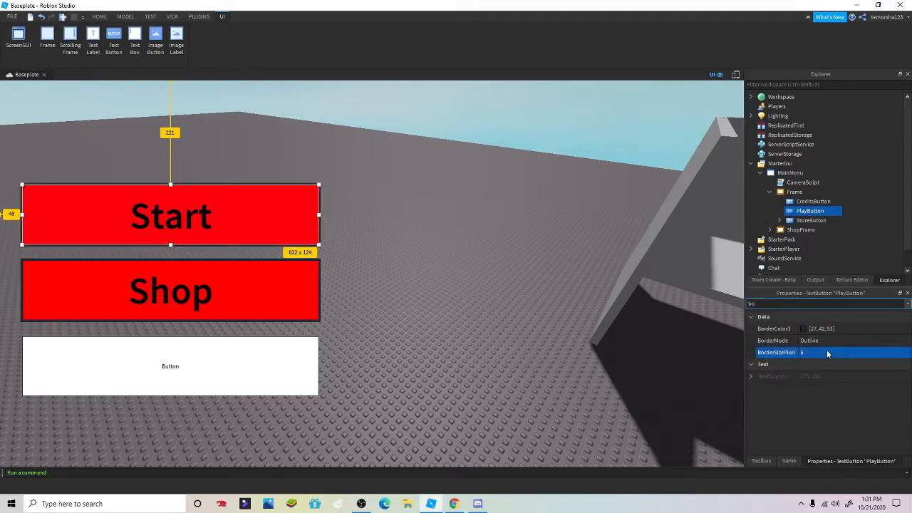
left_click(531, 329)
Delete CreditsButton from the main menu's Frame.
left_click(721, 235)
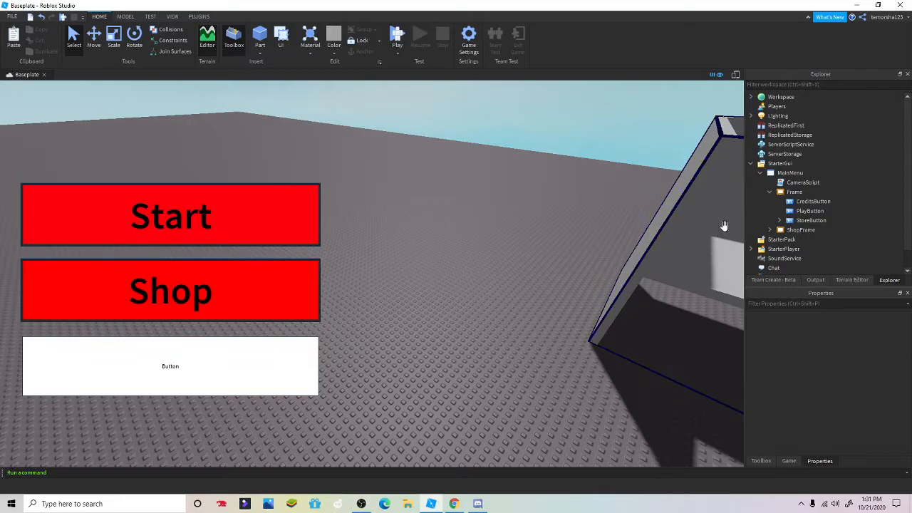
left_click(812, 202)
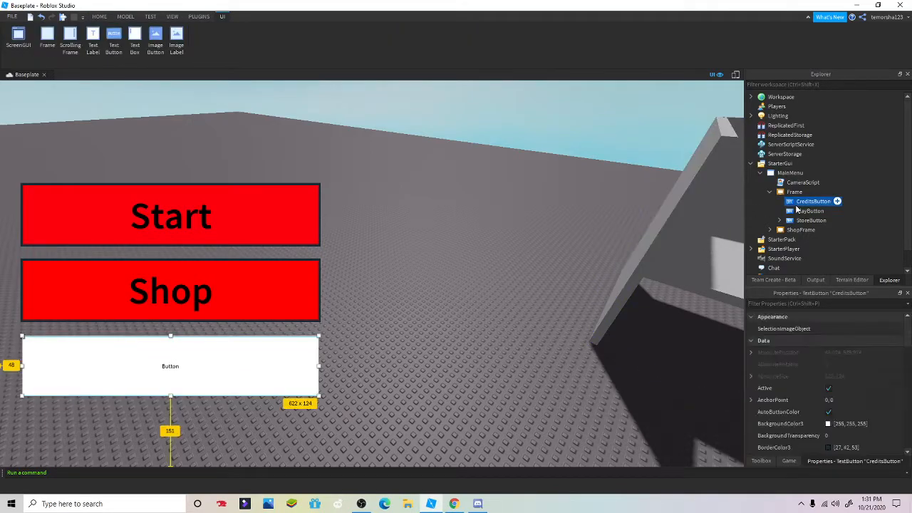
key("Delete")
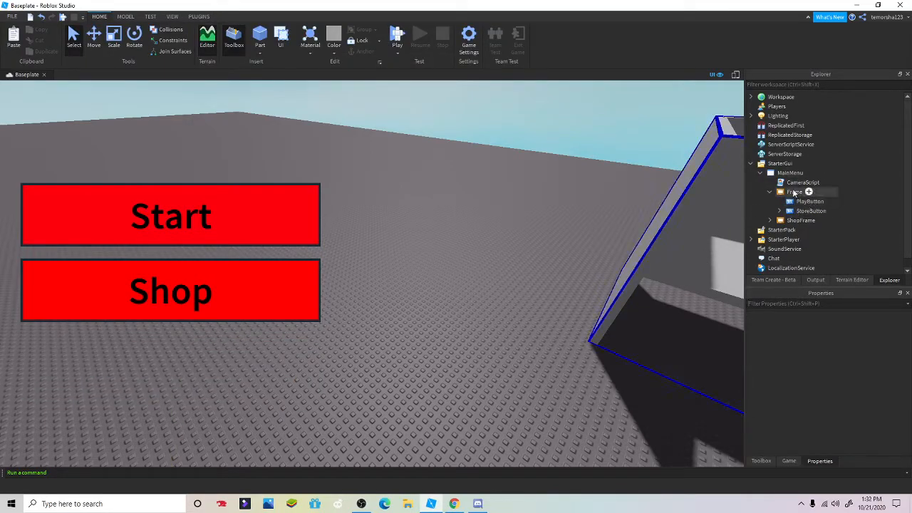
Shrink PlayButton and StoreButton together to about 436 x 90 each and place them in the upper-left corner of the game view.
left_click(810, 202)
left_click(810, 211, "shift")
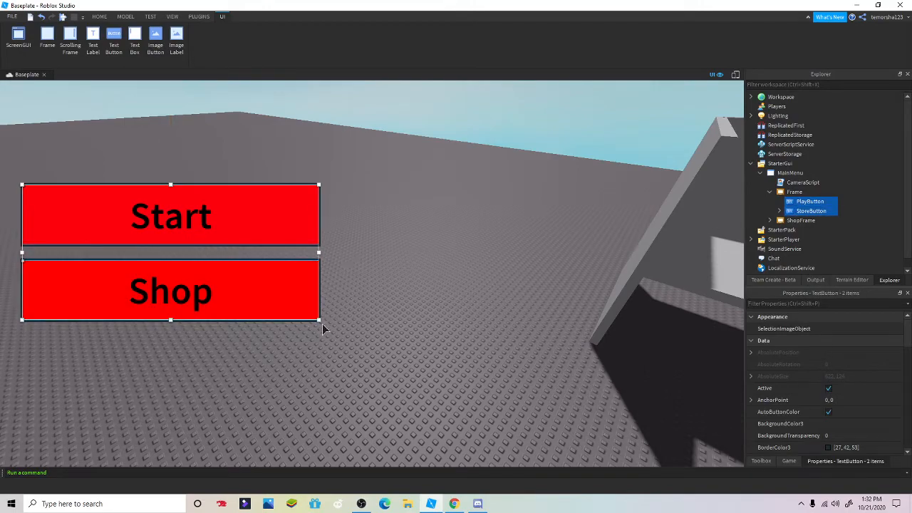
left_click_drag(318, 320, 169, 165)
left_click(235, 187)
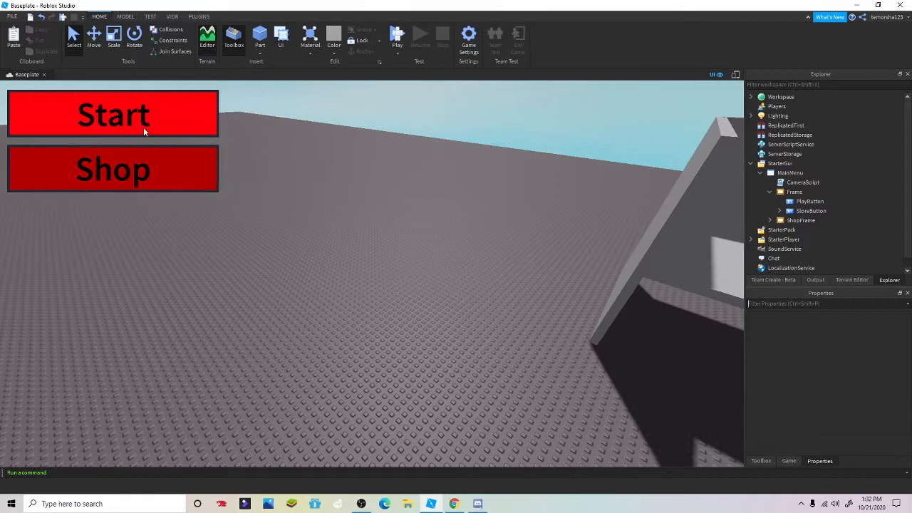
Collapse Frame, MainMenu and StarterGui in the object tree and clear the selection.
left_click(810, 202)
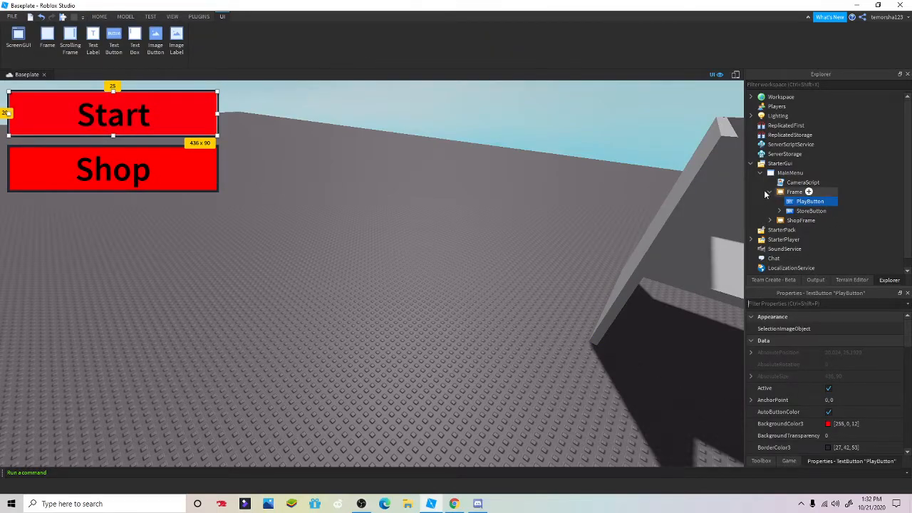
left_click(869, 206)
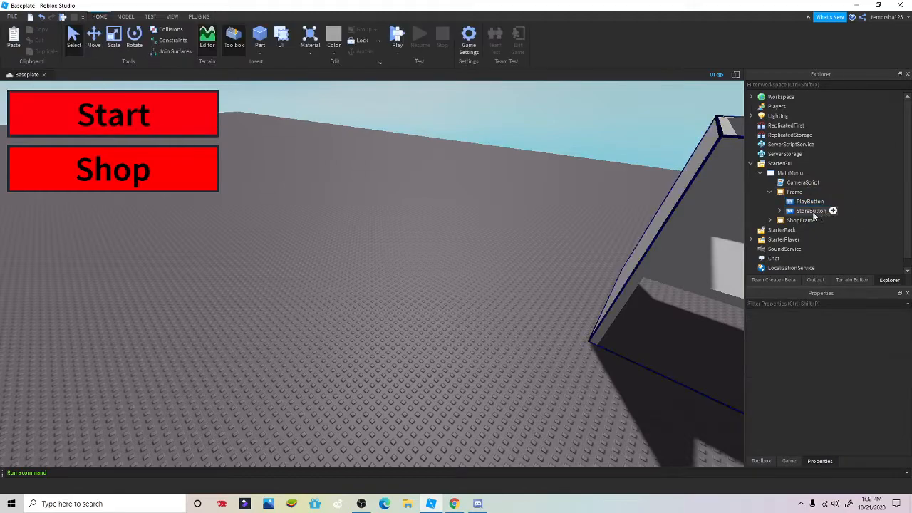
left_click(769, 192)
left_click(761, 173)
left_click(762, 163)
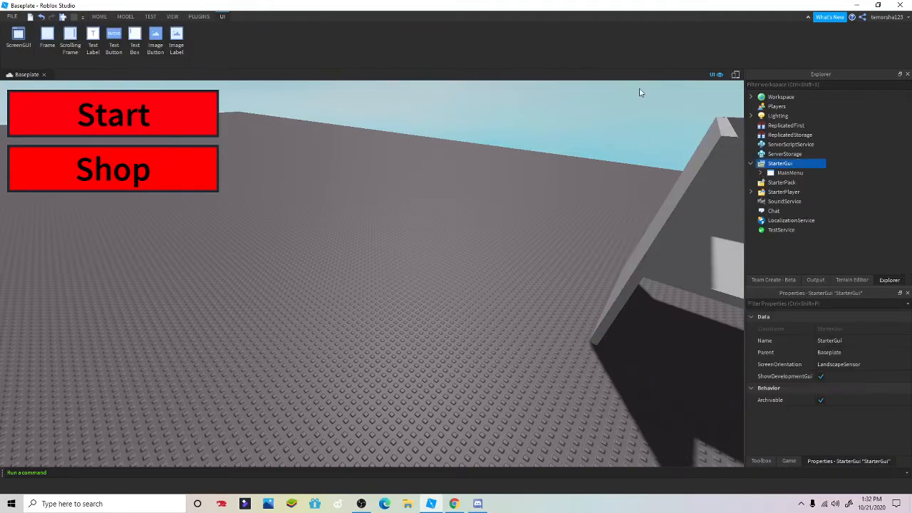
left_click(751, 163)
left_click(605, 165)
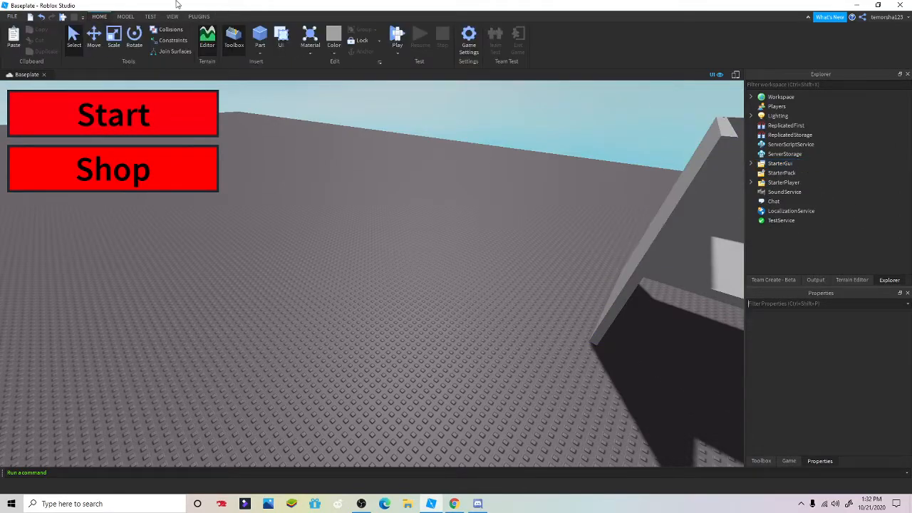
Playtest the game, try the Shop and Start buttons over the blurred intro scene, and stop the test.
left_click(398, 37)
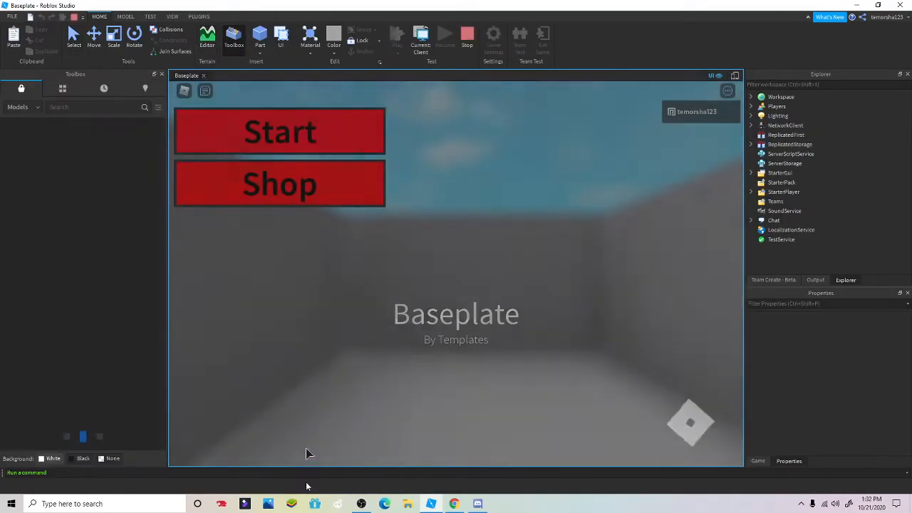
left_click(335, 184)
left_click(195, 177)
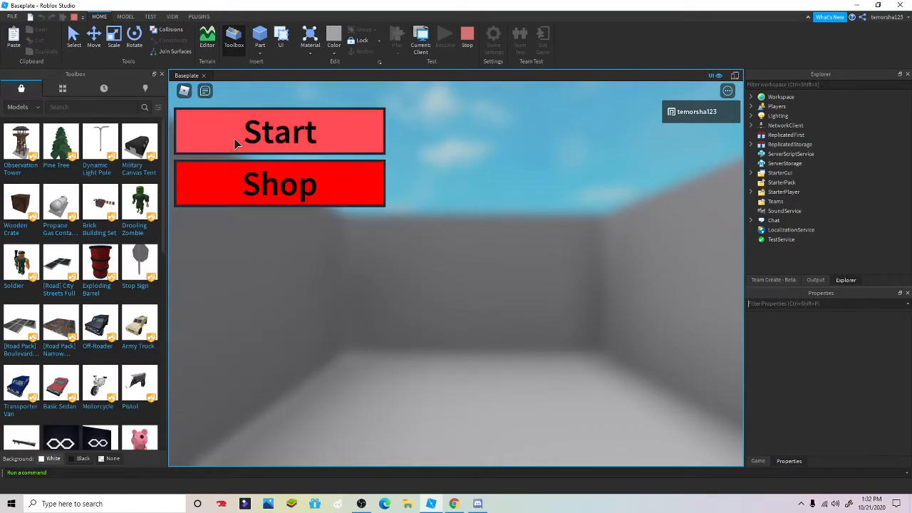
left_click(236, 142)
left_click(467, 37)
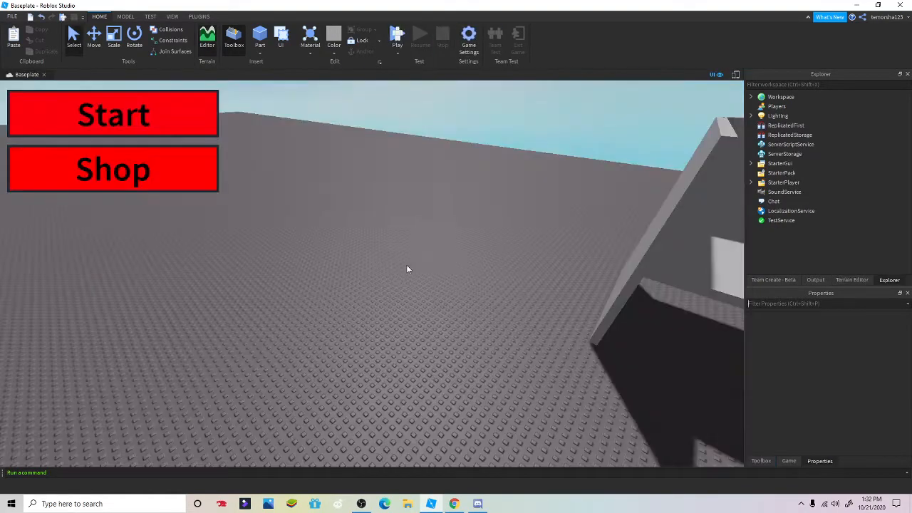
Move CameraPart out of the intro model onto the open baseplate.
right_click_drag(406, 265, 406, 266)
left_click(406, 266)
scroll(362, 203, "down", 3)
right_click_drag(362, 201, 334, 225)
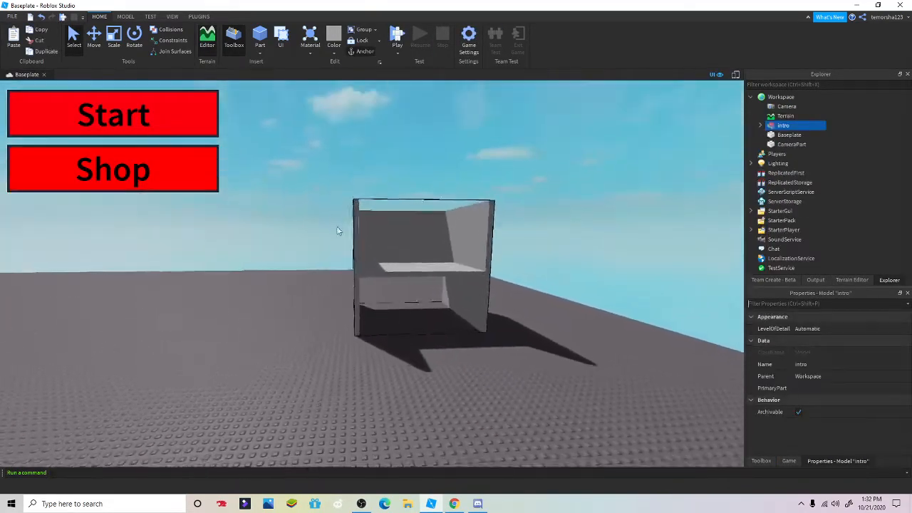
scroll(368, 242, "up", 5)
left_click_drag(363, 219, 598, 328)
right_click_drag(597, 326, 596, 291)
left_click(596, 291)
Examine CameraPart's Surface properties, checking which physical face of the block is its FrontSurface.
scroll(317, 158, "up", 3)
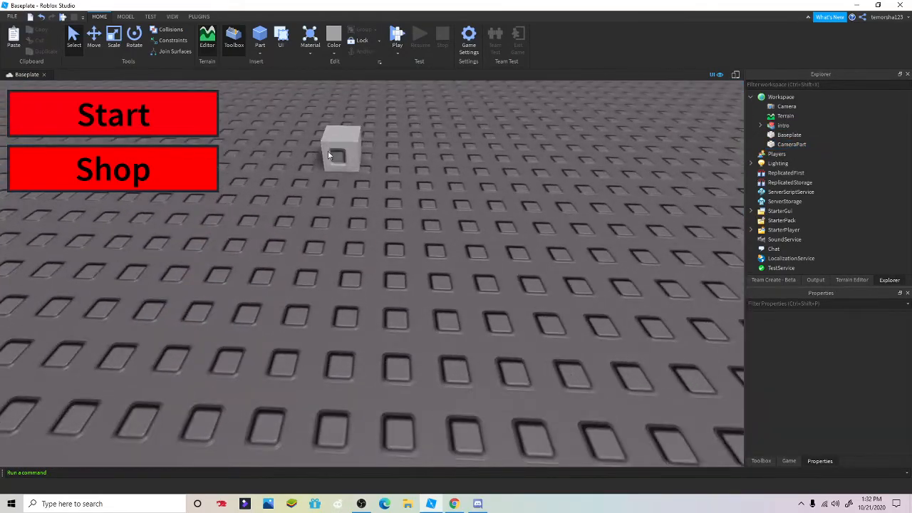
left_click(329, 153)
scroll(819, 399, "down", 10)
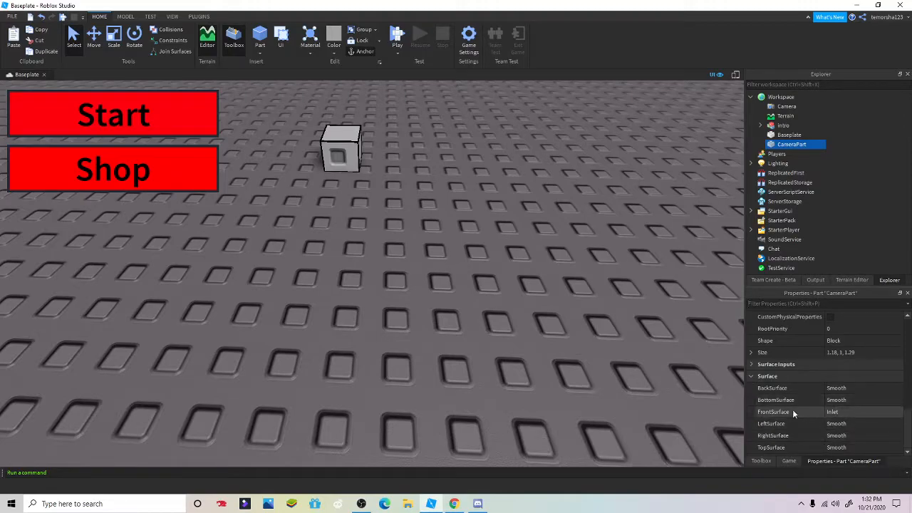
right_click_drag(386, 196, 400, 247)
key("w")
key("a")
key("d")
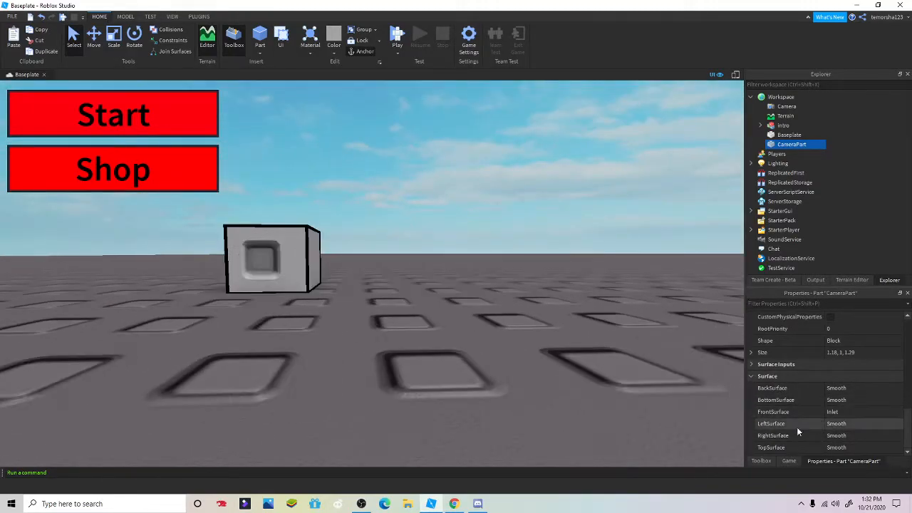
left_click(787, 449)
key("a")
right_click_drag(477, 342, 447, 329)
key("e")
left_click(773, 412)
key("f")
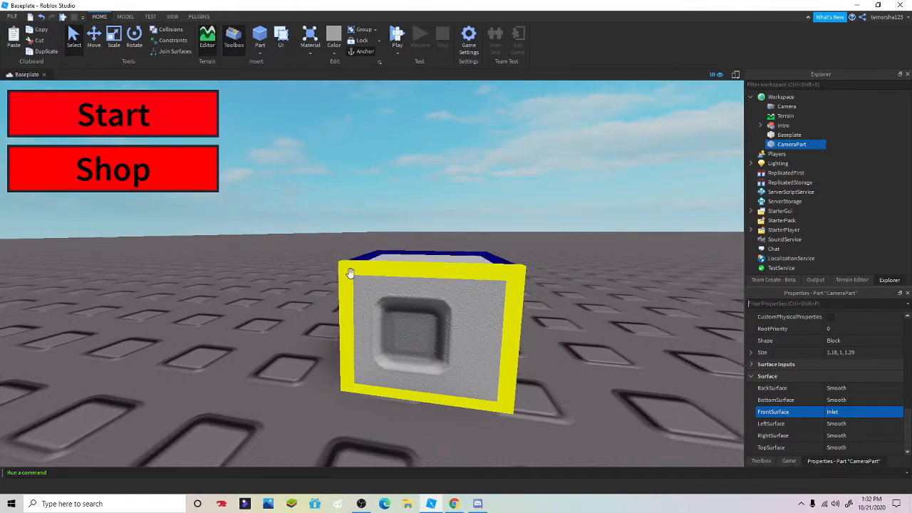
Shift CameraPart across the baseplate near the intro model and briefly playtest the menu's camera view.
left_click(480, 202)
scroll(481, 201, "down", 5)
right_click_drag(481, 202, 414, 251)
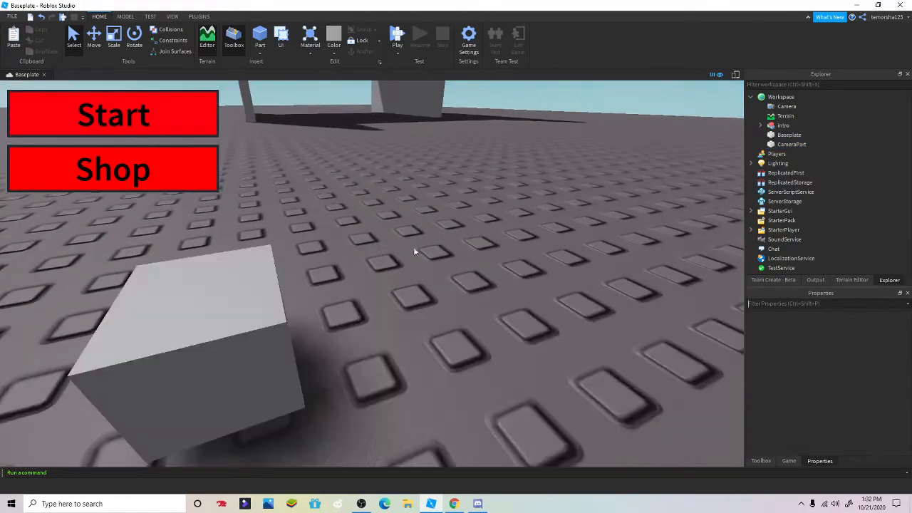
scroll(414, 251, "down", 3)
left_click_drag(316, 288, 516, 299)
right_click(515, 298)
right_click_drag(454, 285, 429, 273)
left_click(396, 35)
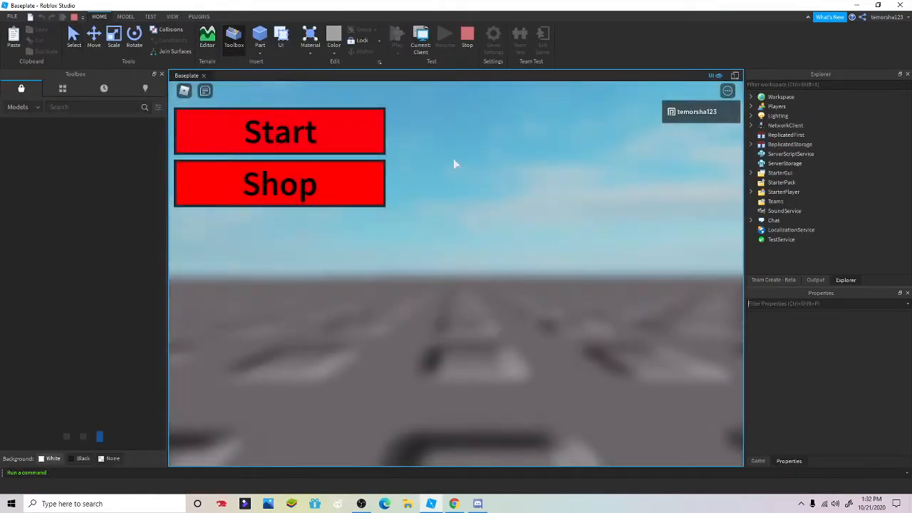
left_click(467, 37)
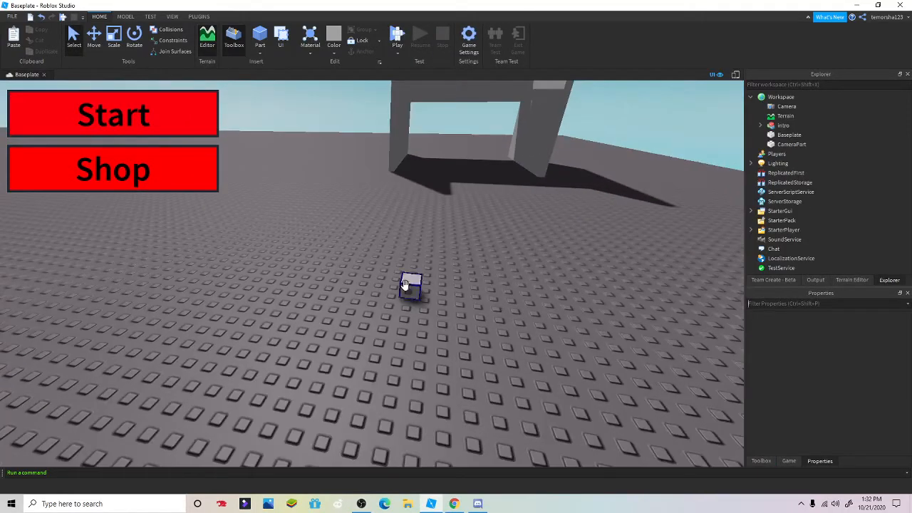
Return CameraPart from the open baseplate to the inside of the intro room.
left_click(404, 285)
key("f")
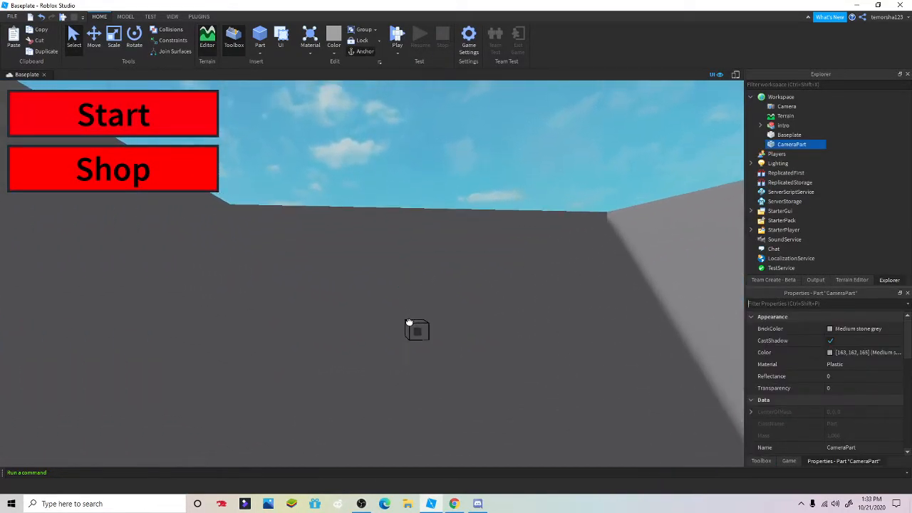
scroll(402, 246, "down", 5)
left_click(408, 216)
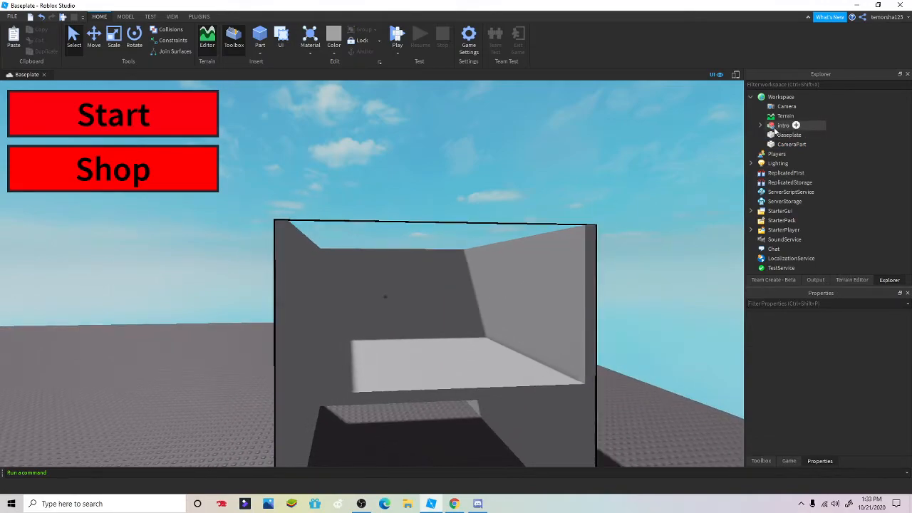
Ungroup the intro model, regroup its four wall and floor parts as one model, and expand it.
left_click(774, 129)
key("ctrl+u")
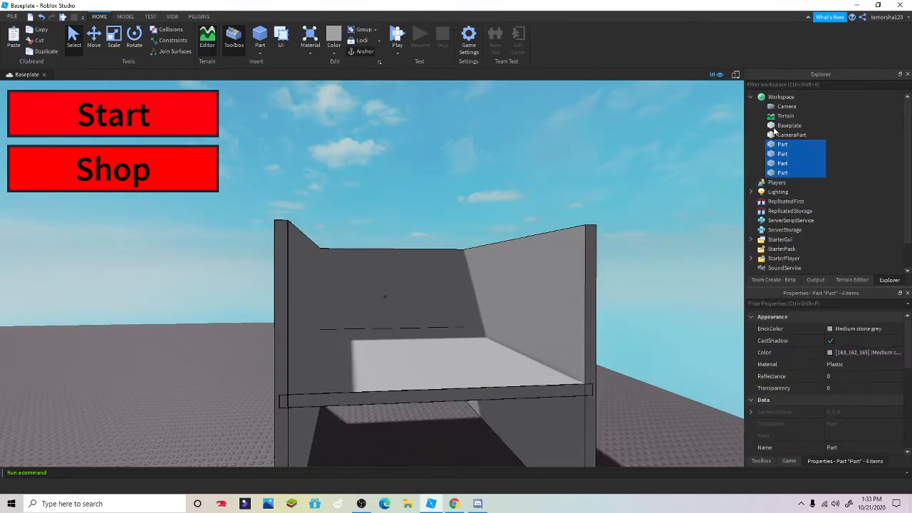
right_click(783, 153)
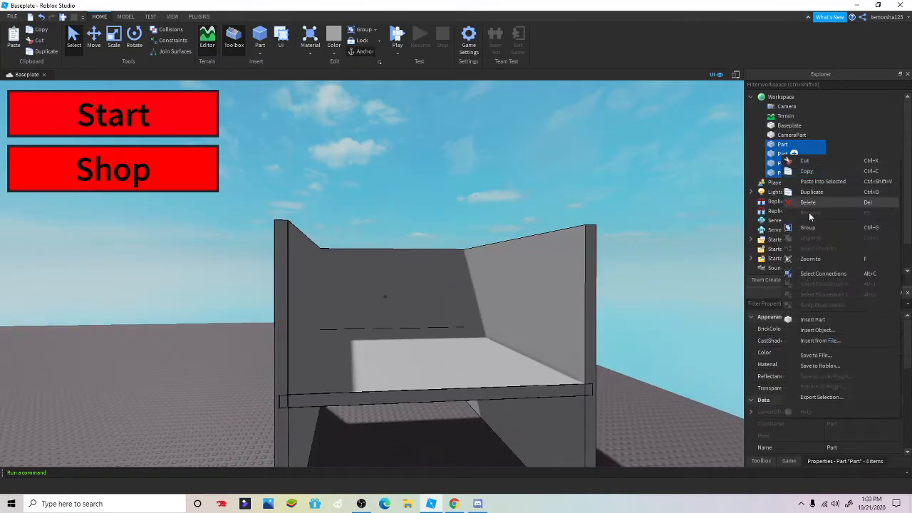
left_click(813, 228)
left_click(760, 125)
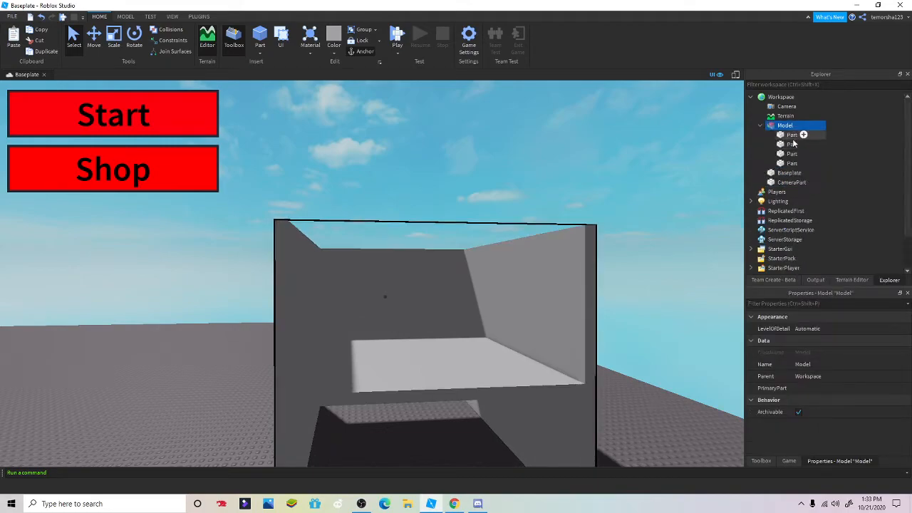
left_click(791, 135)
key("ctrl+d")
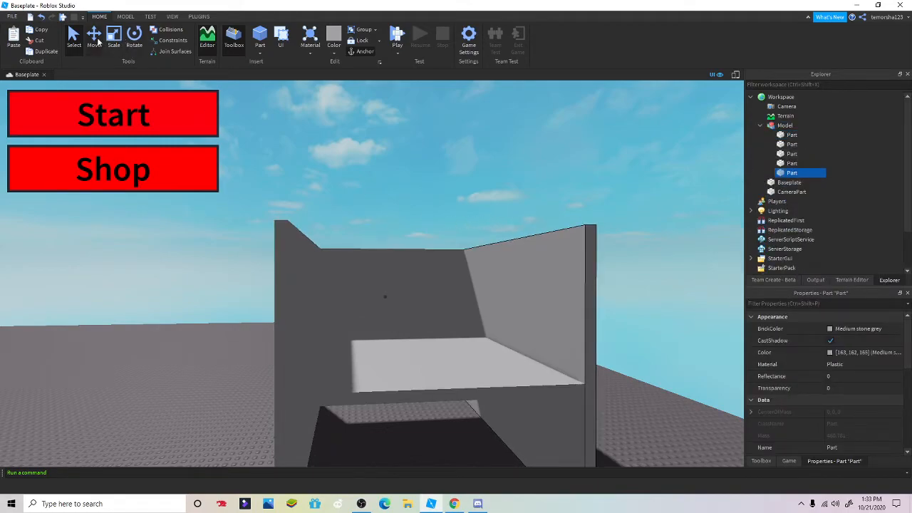
key("ctrl+2")
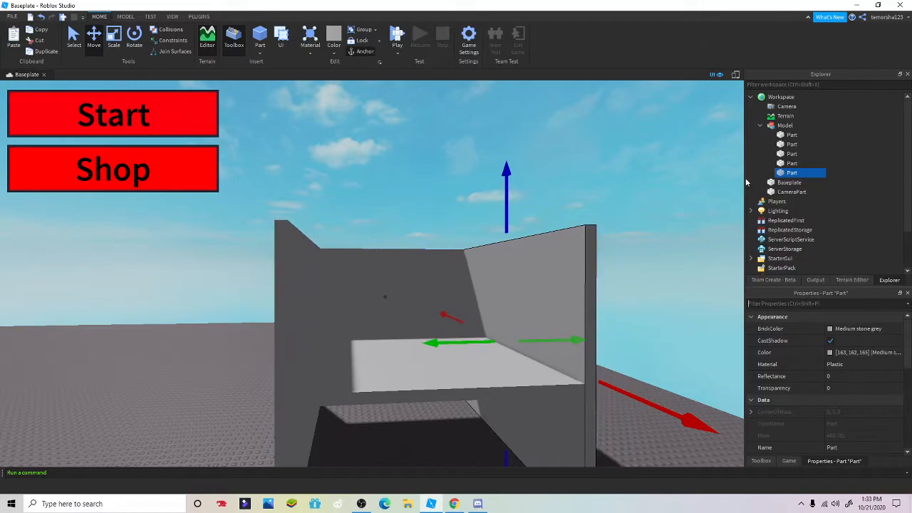
key("Delete")
Duplicate the intro room's back wall and move the copy across to the room's open front side.
left_click(784, 145)
left_click(784, 135)
left_click(777, 154)
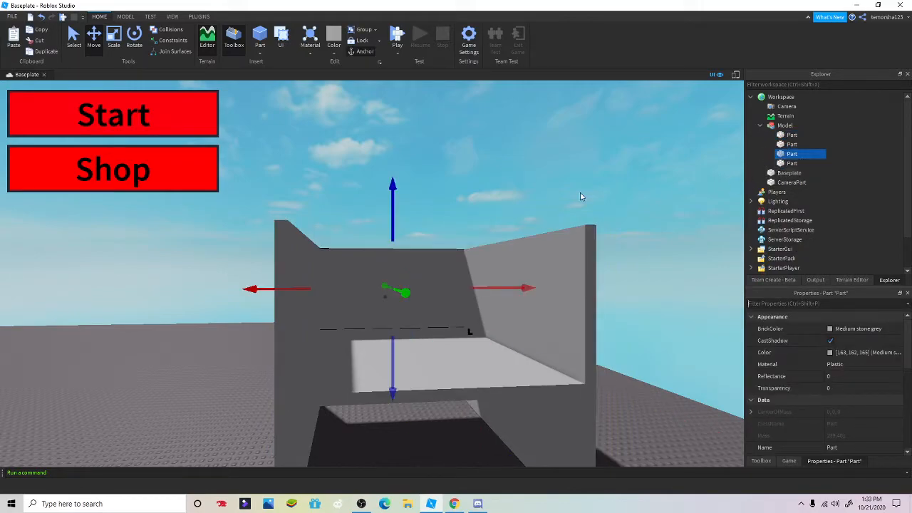
key("ctrl+d")
left_click_drag(404, 293, 427, 301)
scroll(404, 293, "down", 2)
left_click(484, 210)
scroll(494, 187, "up", 5)
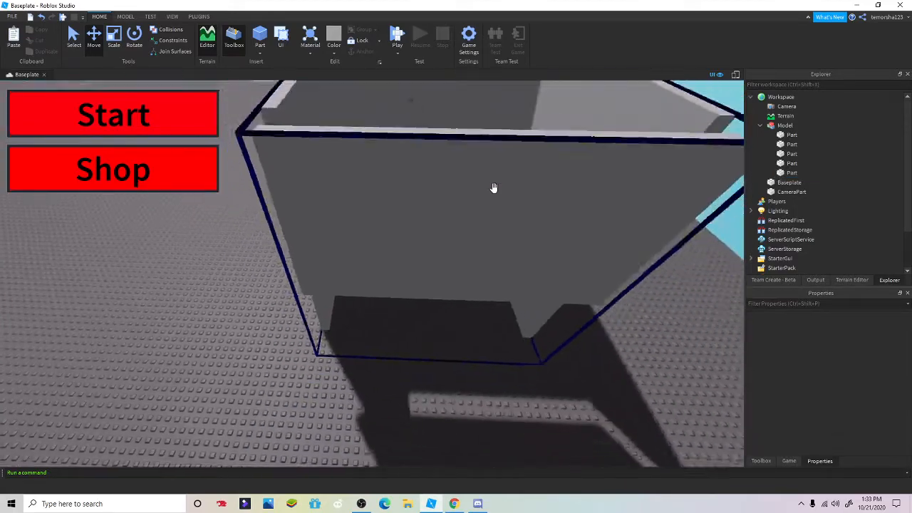
scroll(494, 187, "down", 2)
Slide the duplicated front wall against the side walls to close the gap in the intro room.
left_click(495, 189)
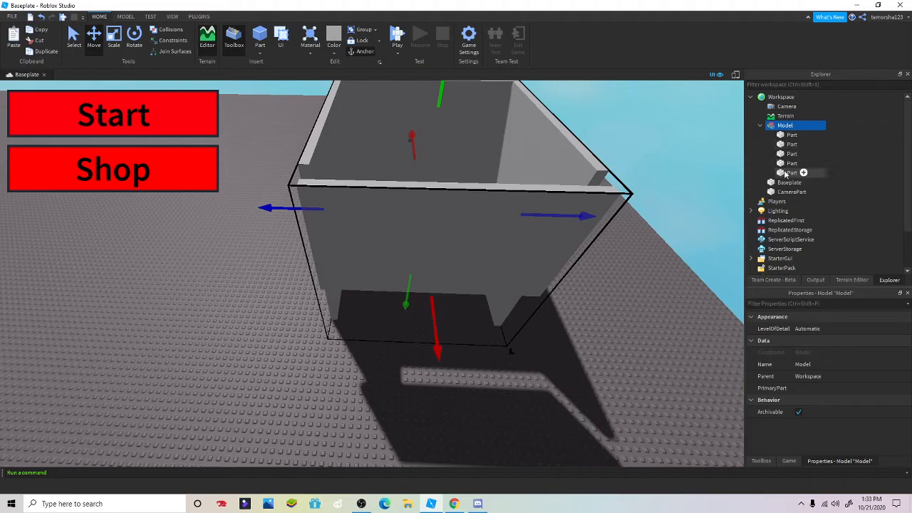
left_click(786, 174)
scroll(838, 398, "down", 5)
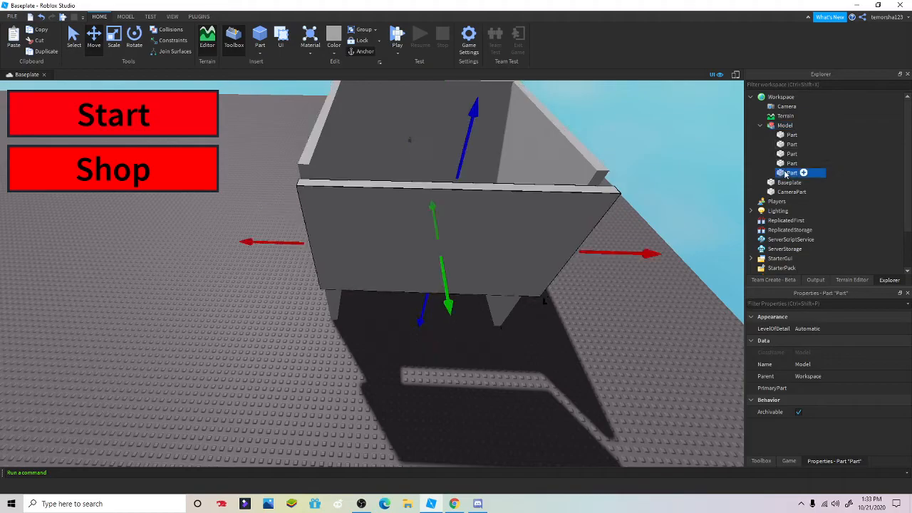
left_click(525, 401)
scroll(523, 382, "up", 2)
right_click_drag(526, 401, 563, 214)
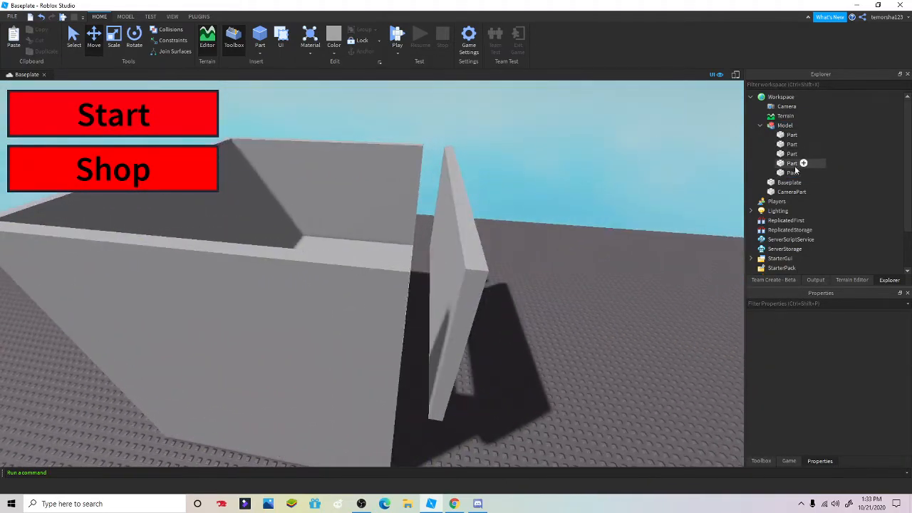
left_click(795, 172)
left_click_drag(400, 248, 366, 245)
left_click(497, 271)
Shift CameraPart sideways along the wall inside the enclosed intro room.
scroll(497, 265, "up", 8)
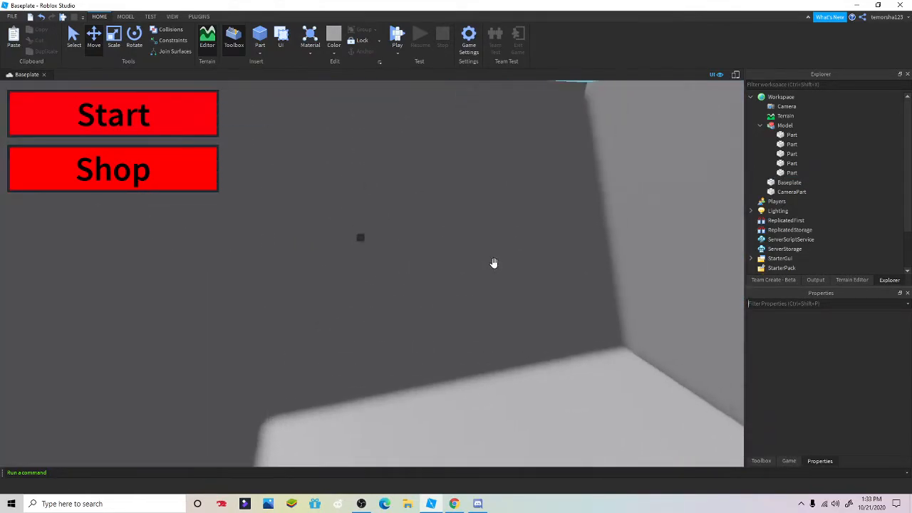
scroll(434, 244, "up", 6)
left_click(434, 194)
scroll(435, 193, "up", 2)
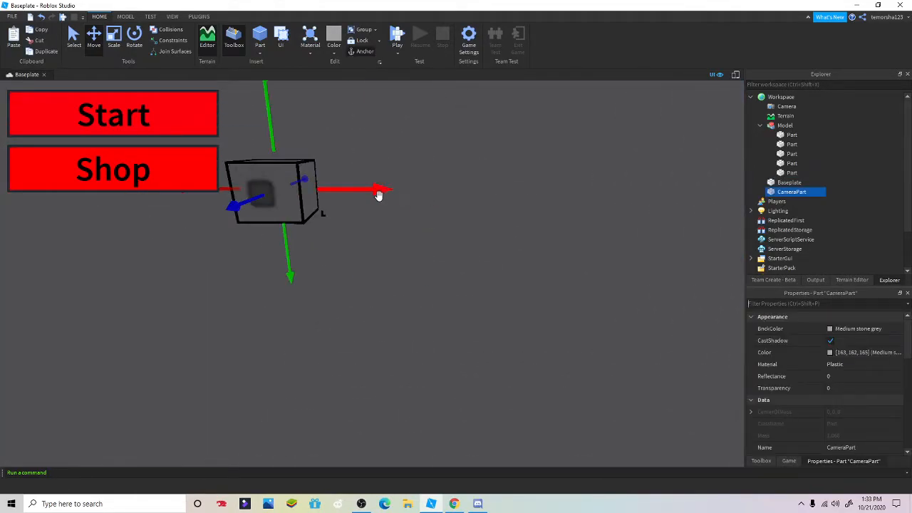
left_click_drag(378, 195, 441, 191)
scroll(442, 214, "down", 8)
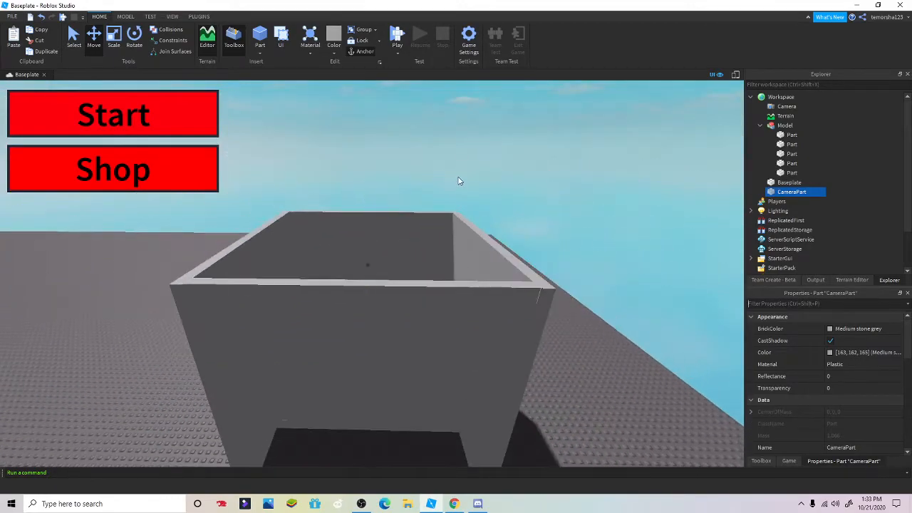
left_click(459, 181)
scroll(458, 178, "up", 8)
right_click_drag(458, 178, 458, 178)
right_click_drag(289, 179, 289, 179)
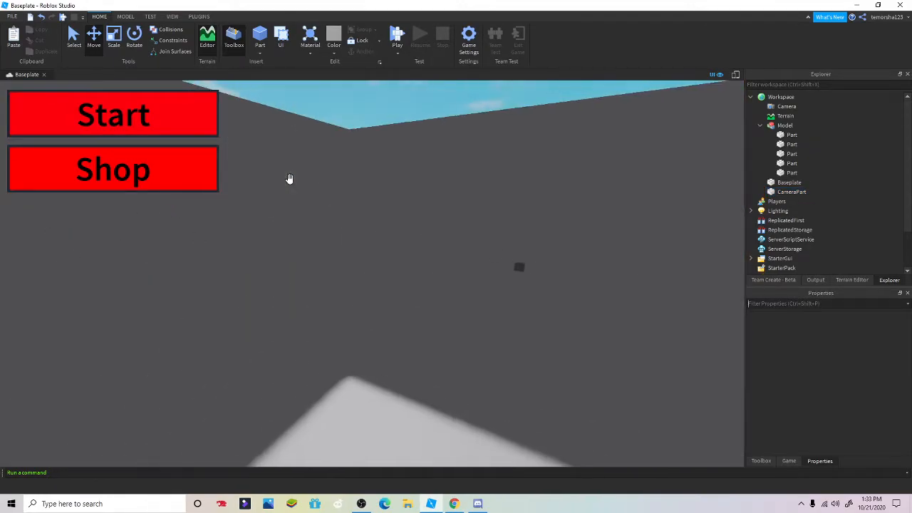
left_click(260, 37)
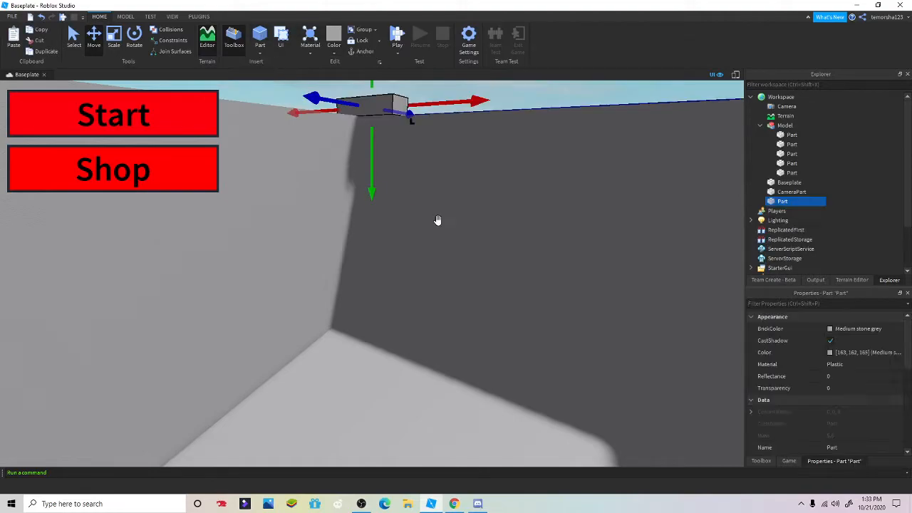
right_click_drag(413, 196, 412, 196)
key("Delete")
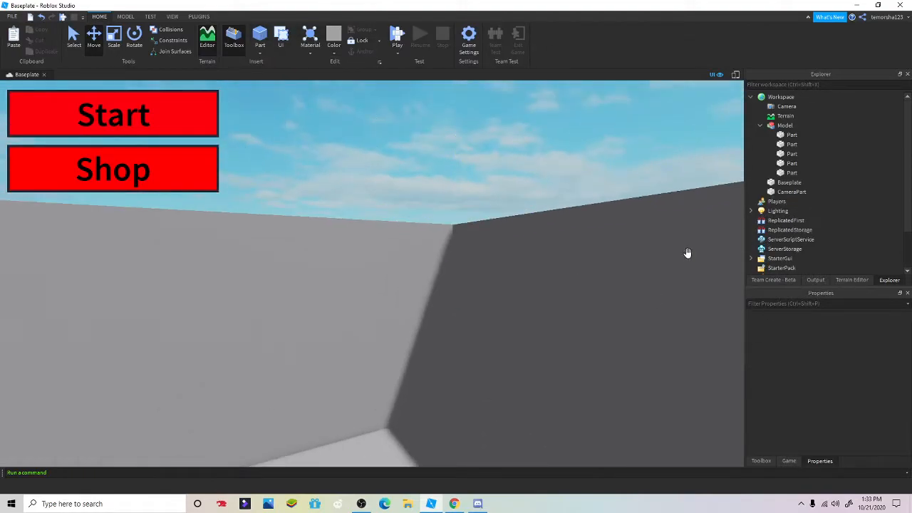
left_click(148, 17)
left_click(172, 18)
left_click(197, 19)
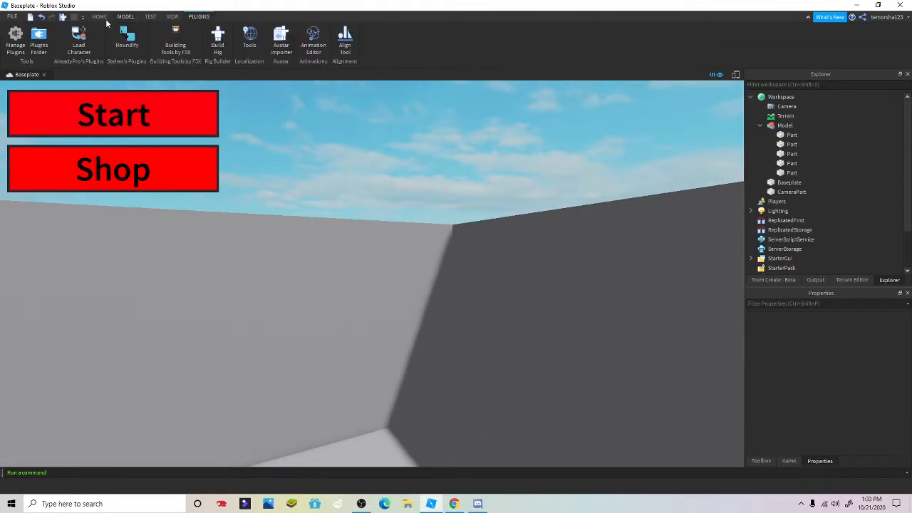
left_click(100, 17)
Insert the Drooling Zombie model from the Toolbox and stand it on the intro room's floor near the end wall, facing inward.
left_click(761, 461)
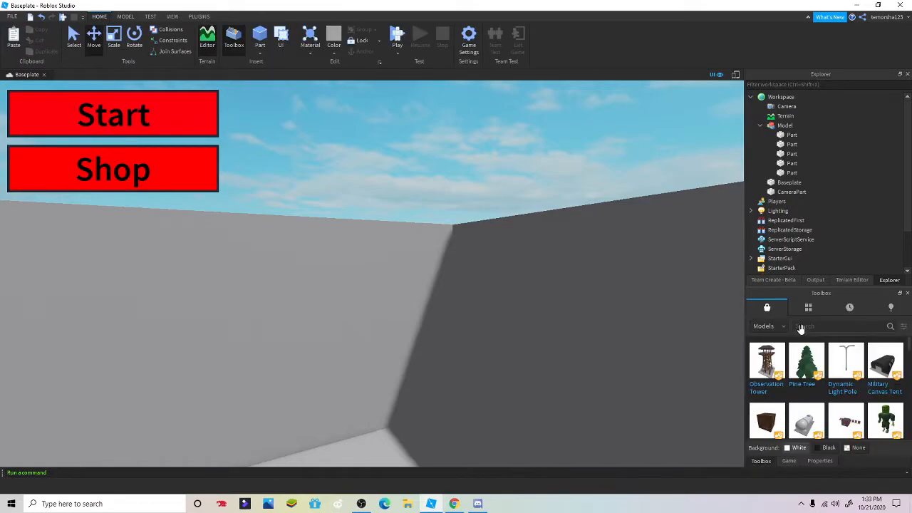
left_click(876, 419)
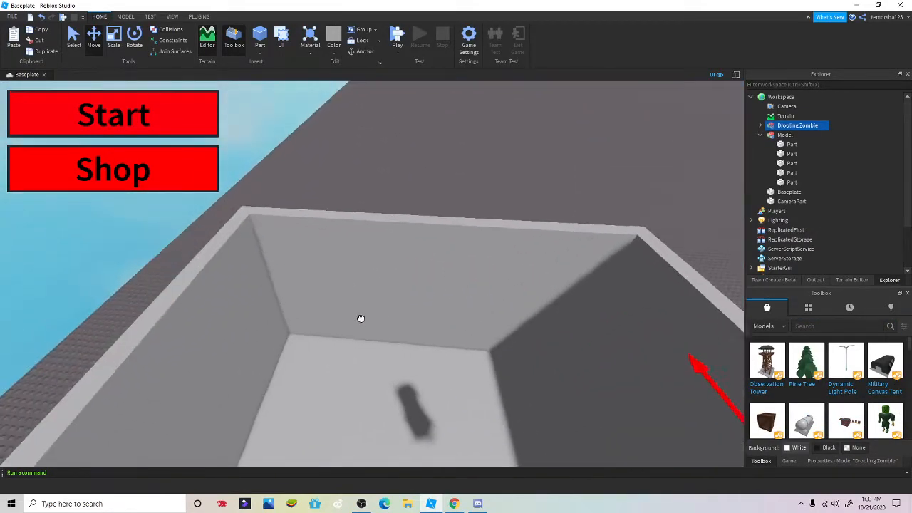
right_click_drag(361, 318, 419, 342)
left_click_drag(493, 308, 442, 341)
right_click_drag(442, 340, 418, 326)
scroll(419, 326, "up", 2)
key("r")
left_click_drag(419, 326, 375, 317)
key("r")
key("r")
Rename the Drooling Zombie model with a blank name to hide its overhead label.
right_click(787, 126)
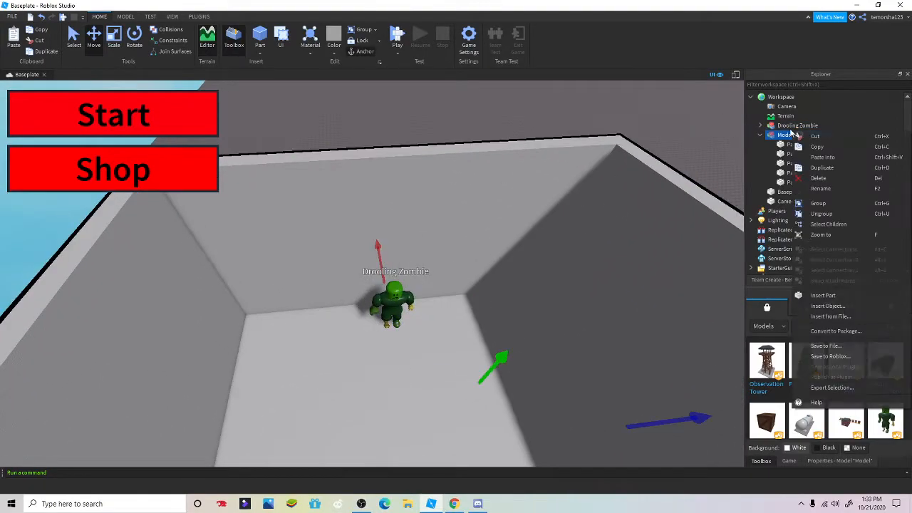
right_click(787, 126)
left_click(819, 184)
key("Return")
left_click(645, 122)
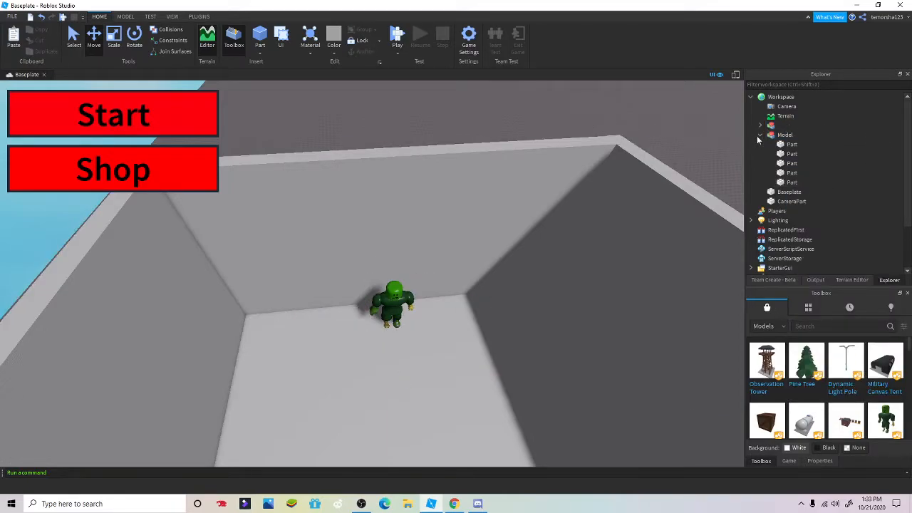
Group the zombie with the room model and rename the combined group Intro.
left_click(760, 136)
left_click(783, 135)
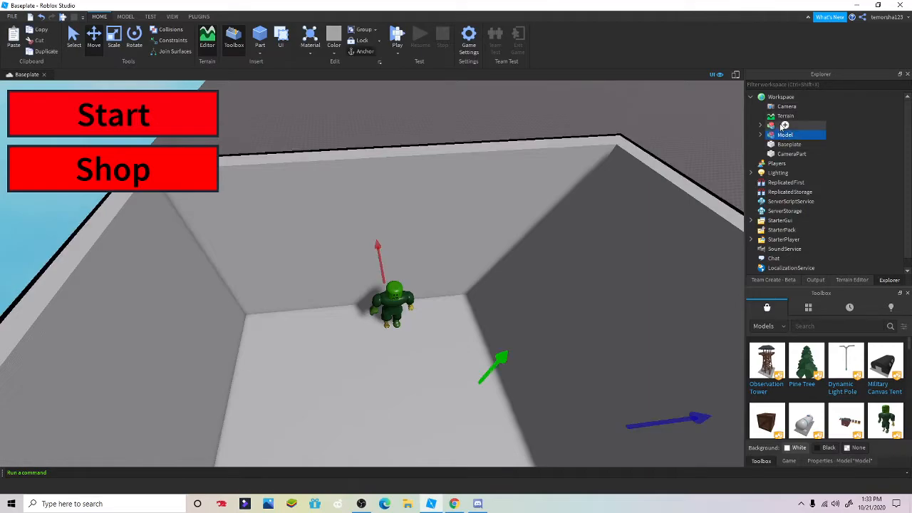
left_click(803, 126, "ctrl")
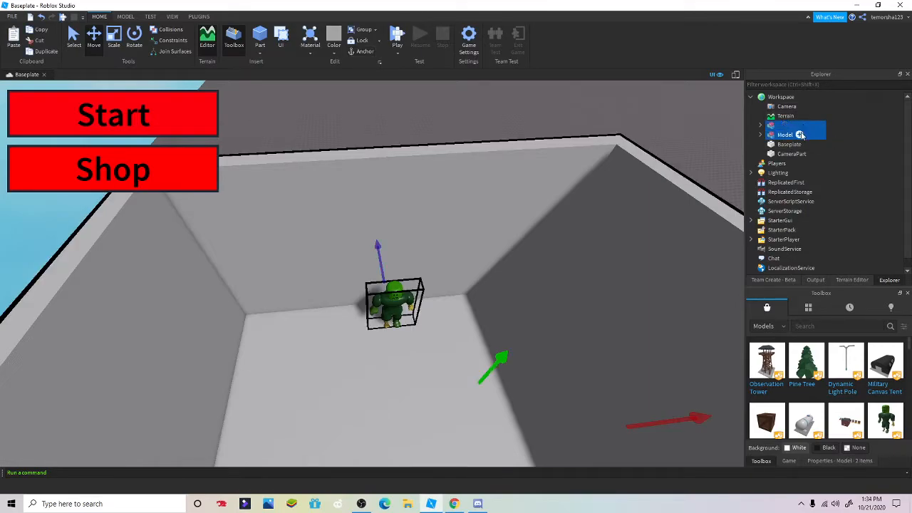
left_click_drag(800, 135, 799, 136)
right_click(784, 127)
left_click(806, 187)
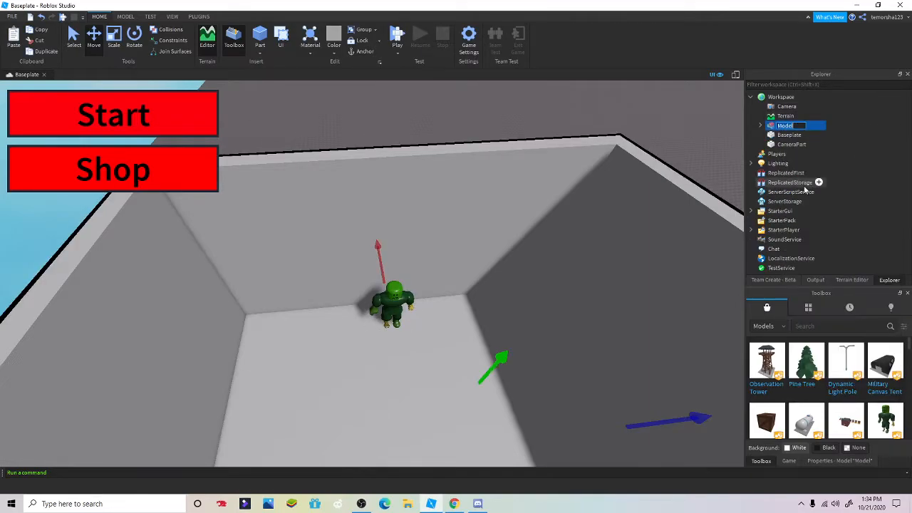
left_click_drag(806, 190, 791, 184)
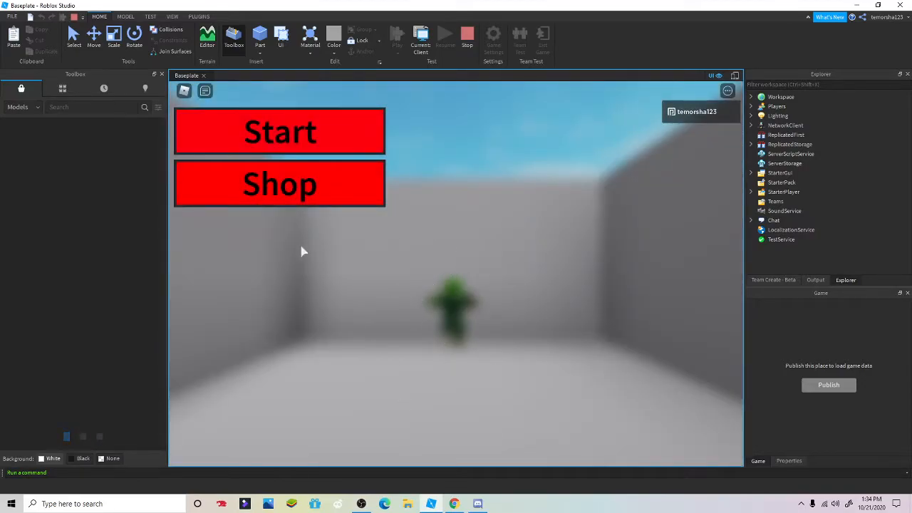
Playtest the menu over the zombie scene, open and close the shop frame, and stop the test.
left_click(304, 184)
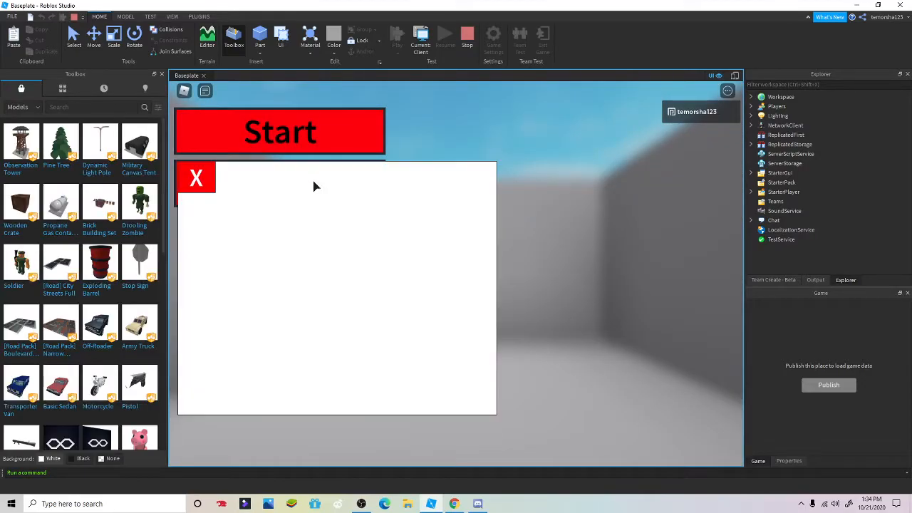
left_click(196, 178)
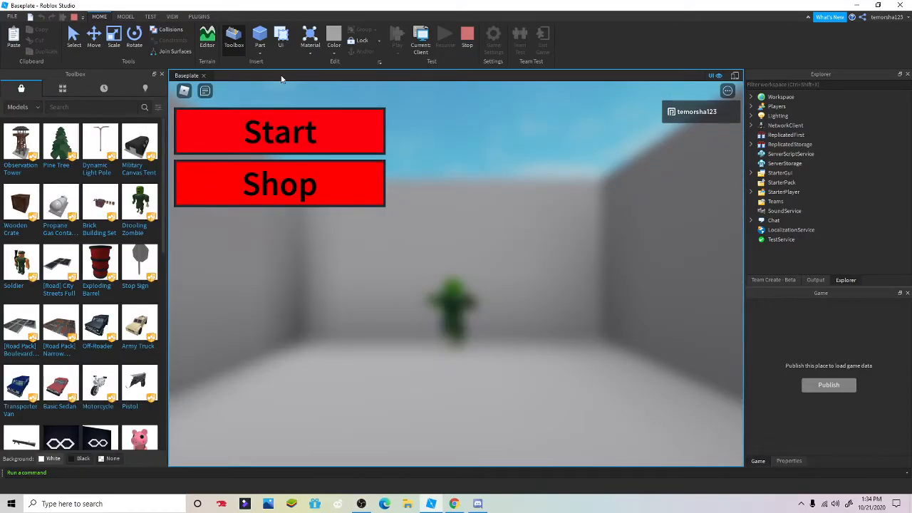
left_click(468, 40)
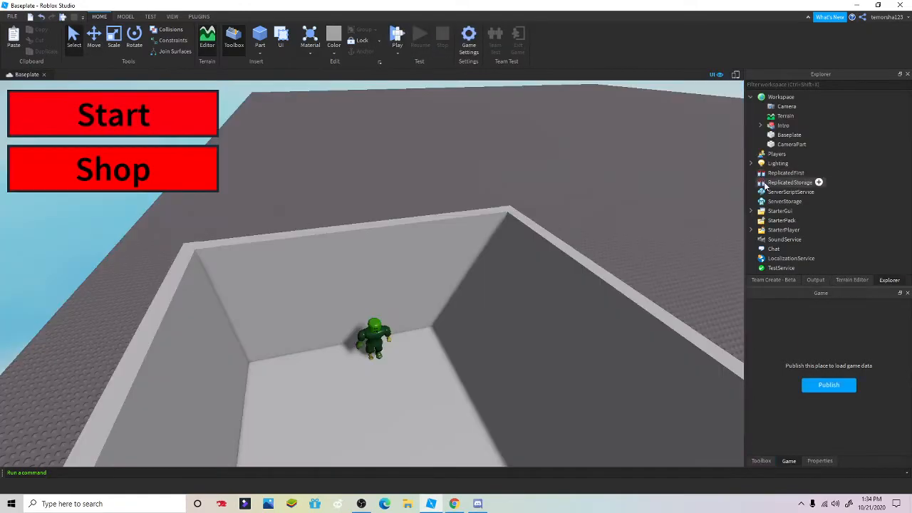
Set blureffect.Size to 10 in the MainMenu's CameraScript and close the script.
left_click(752, 212)
double_click(803, 229)
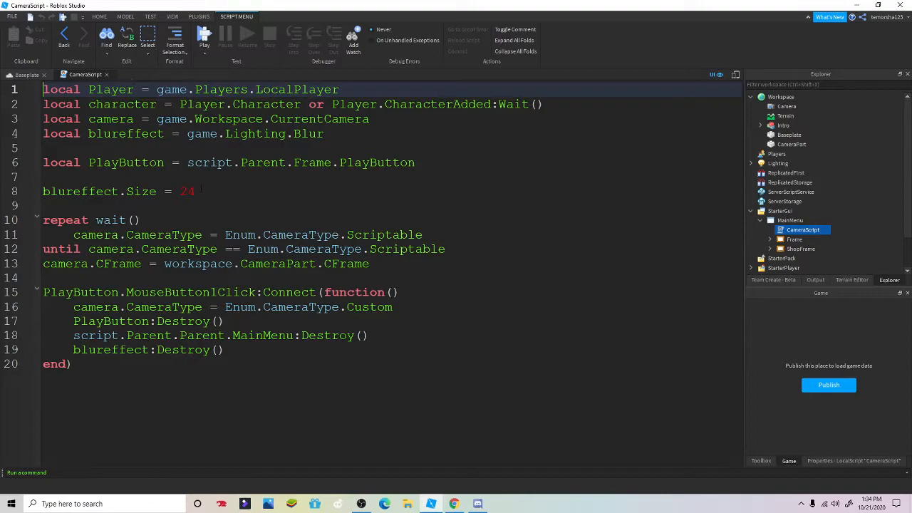
left_click(201, 191)
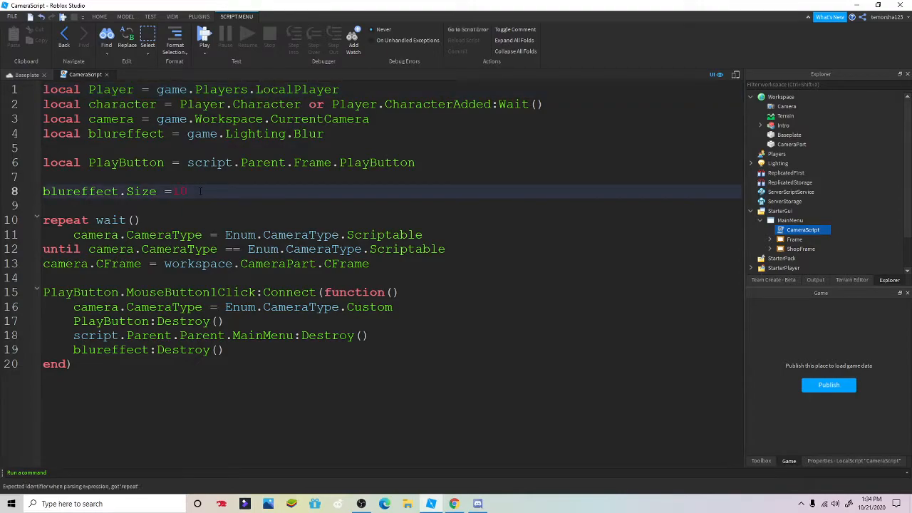
left_click_drag(259, 413, 219, 369)
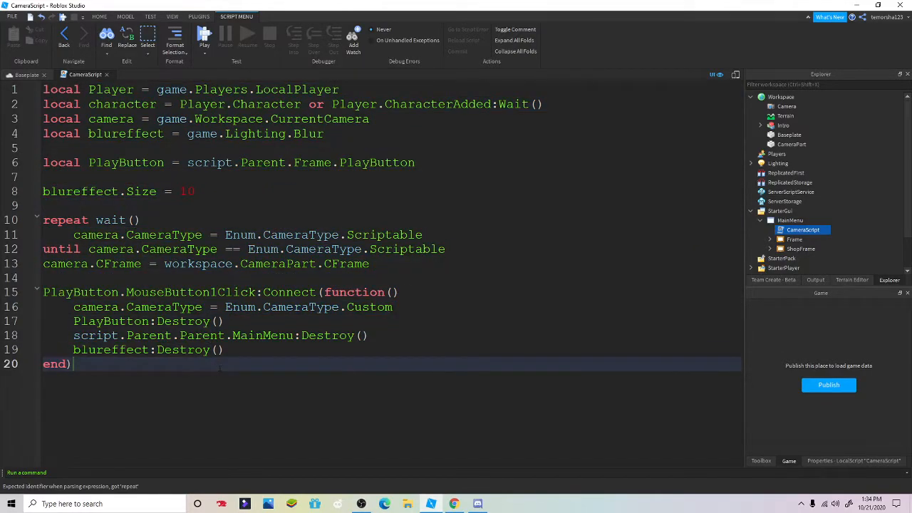
left_click(213, 197)
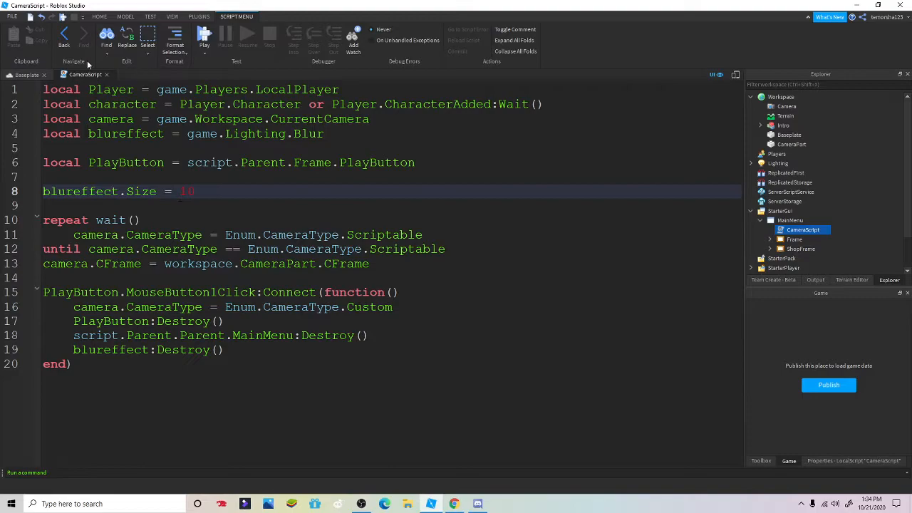
left_click(107, 74)
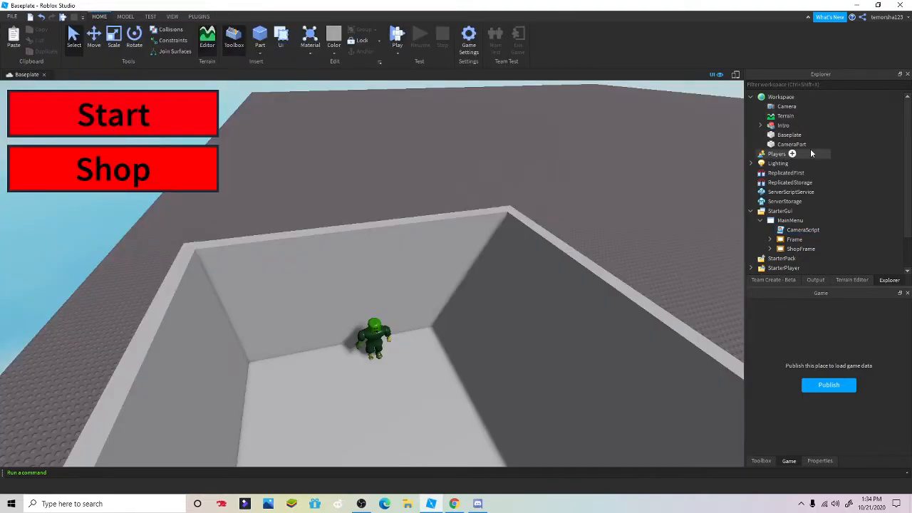
Playtest the game, start it from the main menu, walk and jump with the character, and stop the test.
left_click_drag(804, 172, 792, 168)
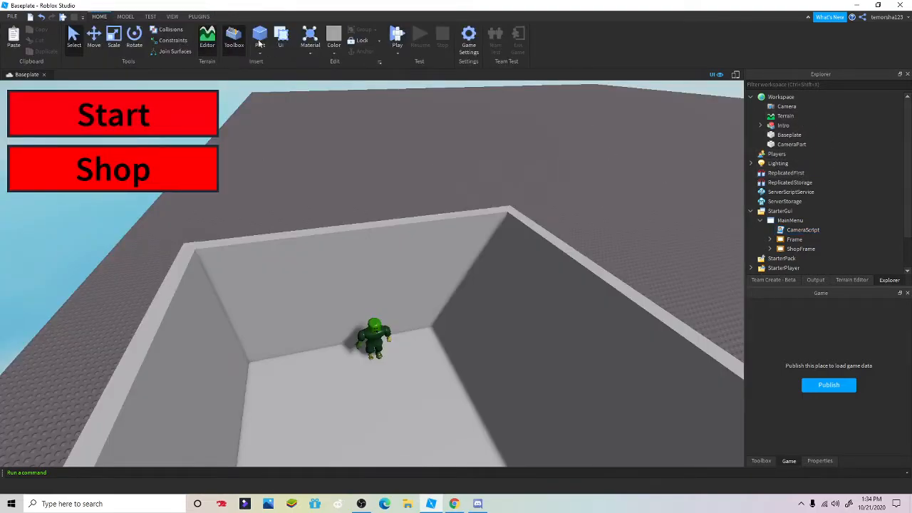
left_click(397, 34)
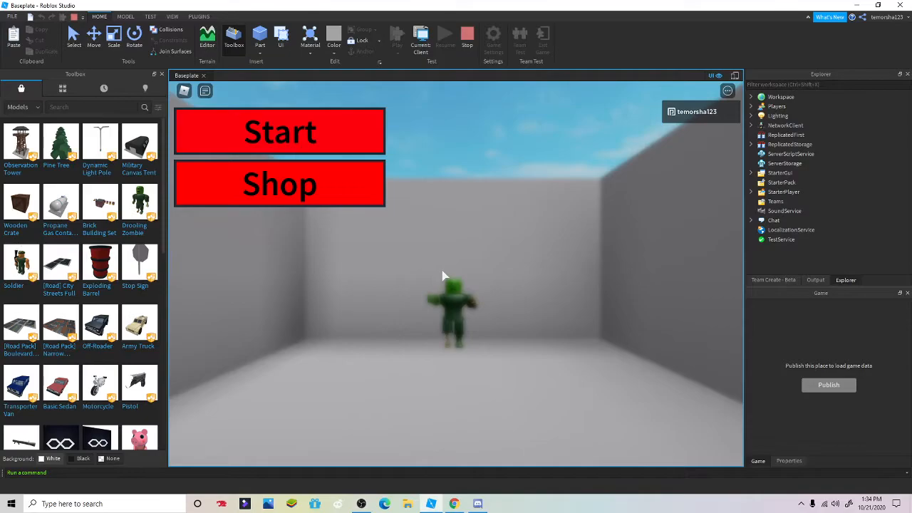
left_click(342, 145)
key("w")
right_click_drag(504, 245, 500, 245)
key("space")
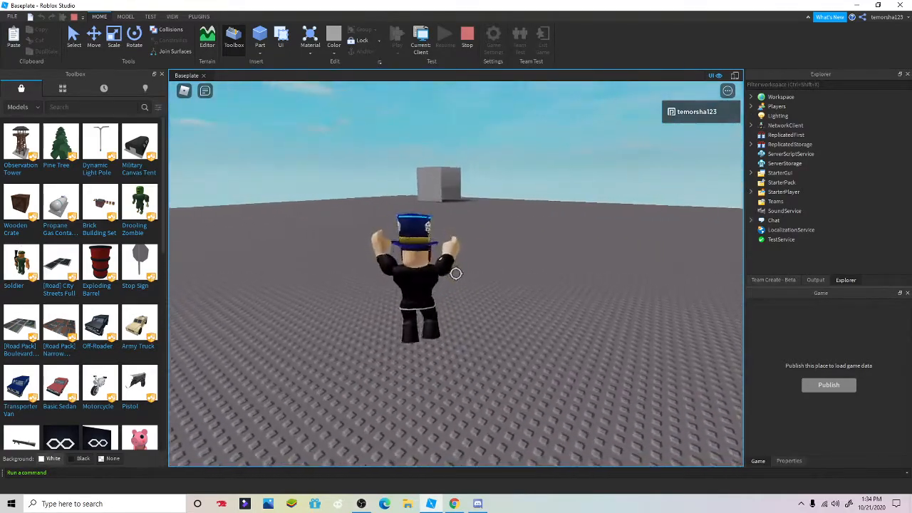
key("w")
left_click(467, 37)
Collapse the Explorer tree and insert the Soldier model from the Toolbox onto the baseplate.
right_click_drag(507, 216, 482, 252)
right_click_drag(517, 193, 613, 195)
scroll(613, 200, "down", 2)
left_click(760, 221)
left_click(750, 211)
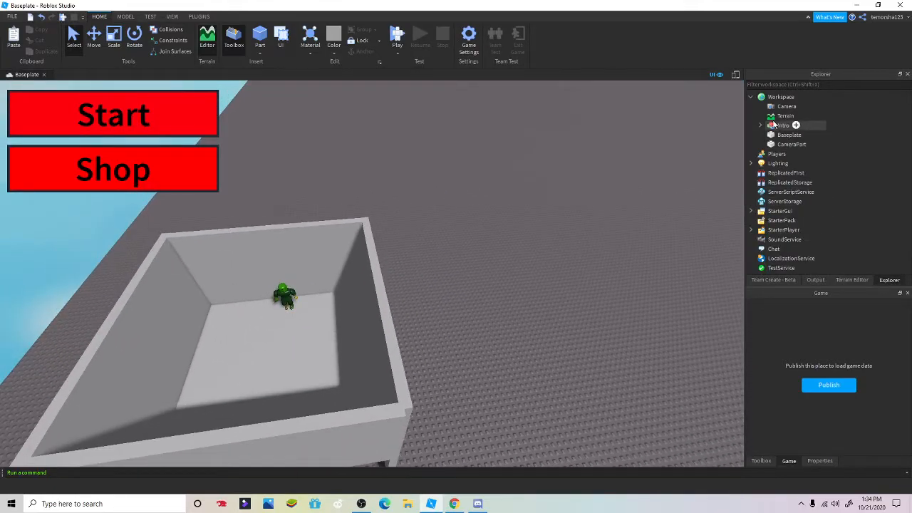
left_click(751, 98)
scroll(438, 280, "up", 10)
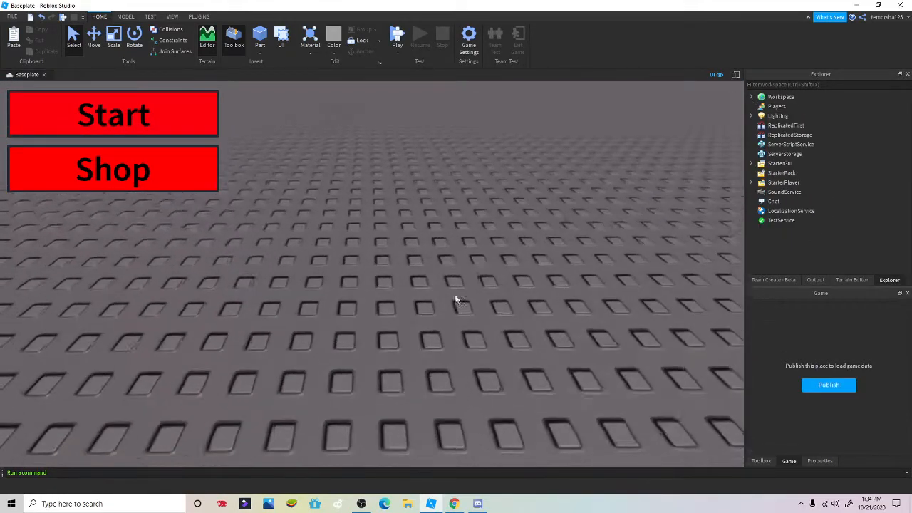
left_click(761, 461)
scroll(782, 376, "down", 2)
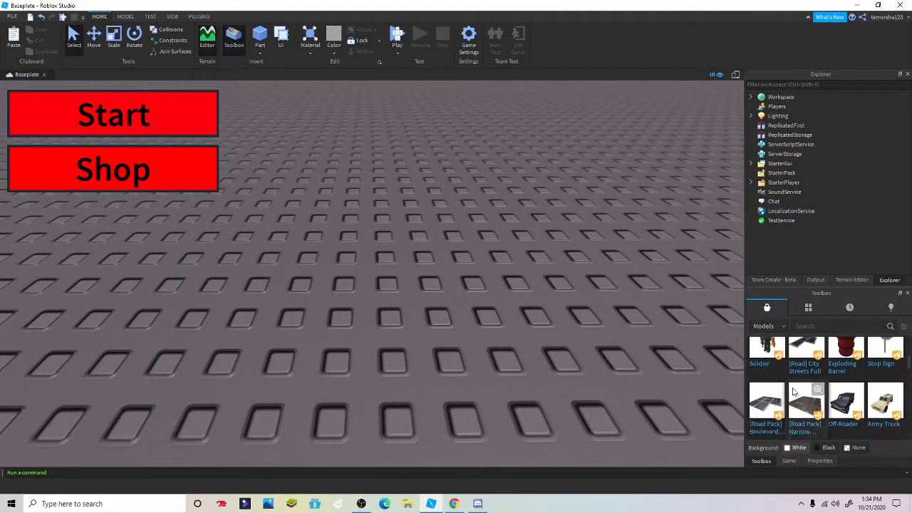
left_click(767, 350)
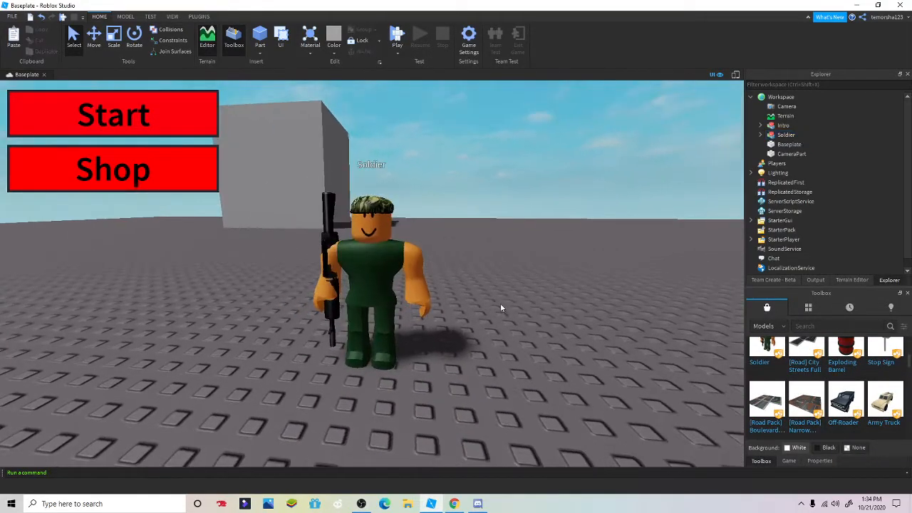
Delete the Script, AnimSaves and GunStorage objects from the Soldier model.
left_click(760, 134)
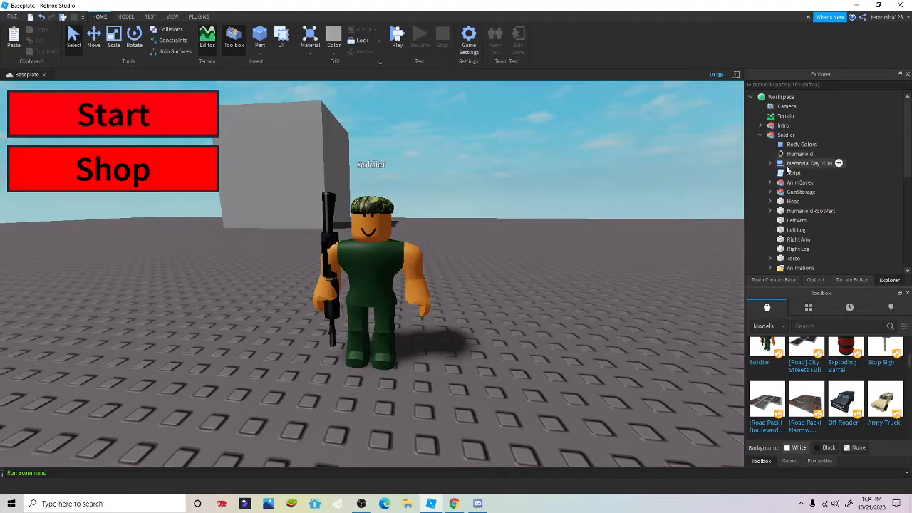
left_click(791, 173)
key("Delete")
left_click(788, 174)
key("Delete")
left_click(788, 173)
key("Delete")
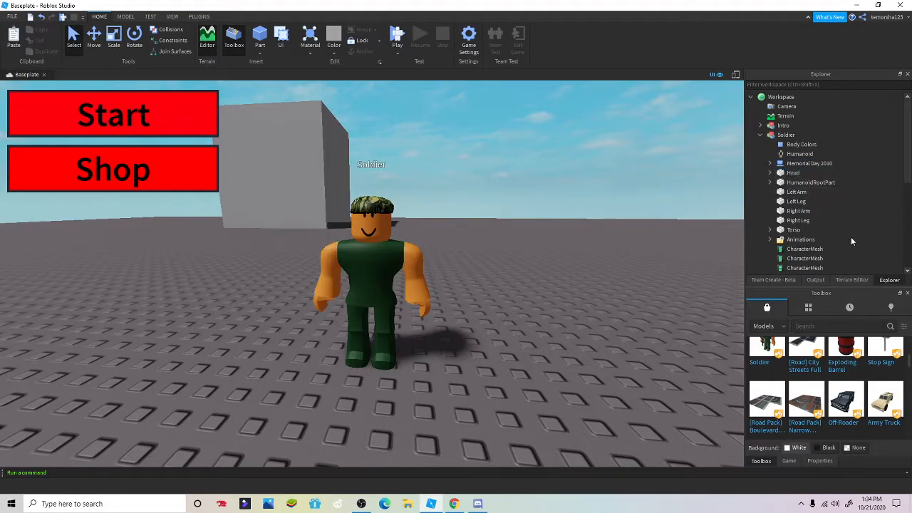
Delete the Animations folder and another unneeded object further down inside the Soldier model.
left_click_drag(850, 241, 830, 248)
key("Delete")
scroll(826, 240, "down", 2)
left_click(832, 233)
key("Delete")
scroll(827, 214, "up", 2)
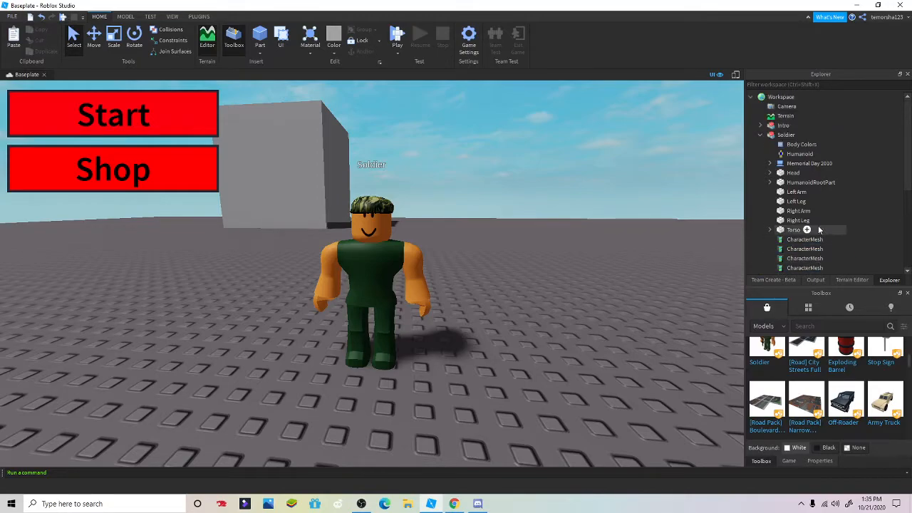
left_click(788, 153)
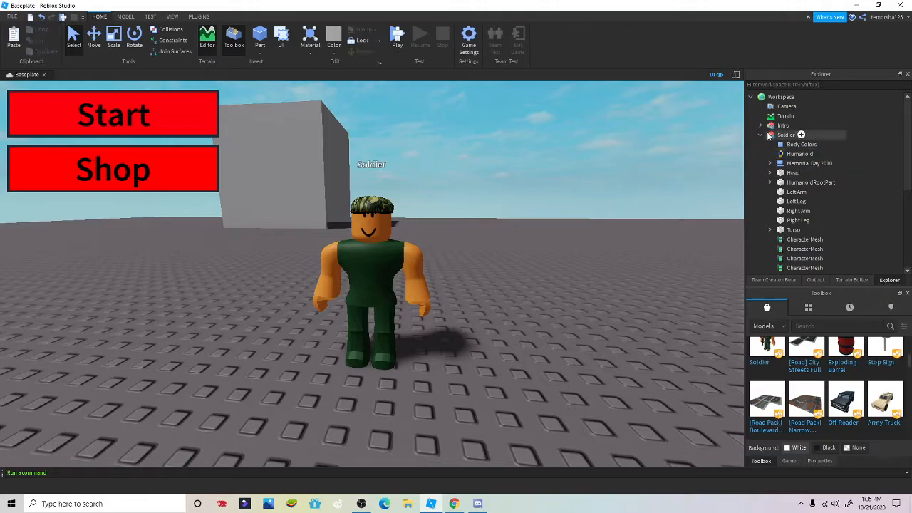
Rename the Soldier model StarterCharacter and move it into StarterPlayer.
left_click(760, 135)
mouse_move(777, 135)
left_mouse_down()
mouse_move(818, 250)
mouse_move(804, 145)
mouse_move(783, 126)
left_mouse_up()
right_click(783, 127)
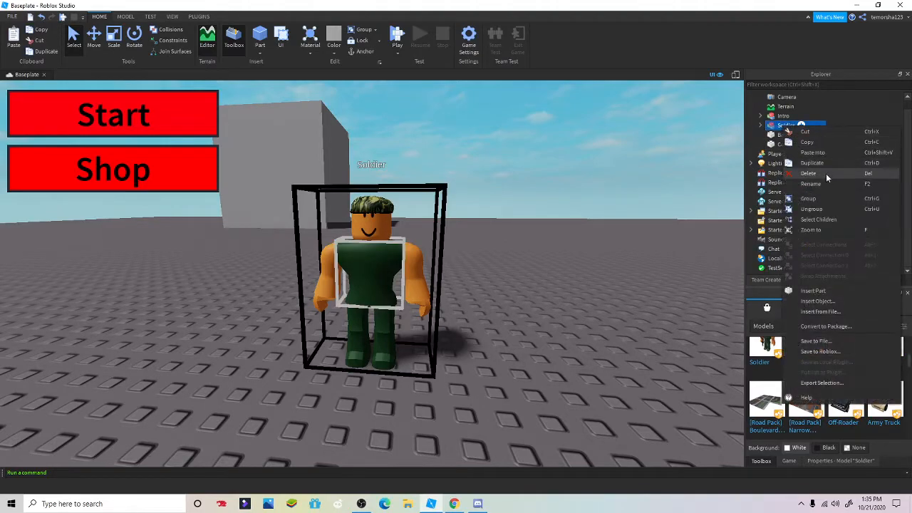
left_click(821, 184)
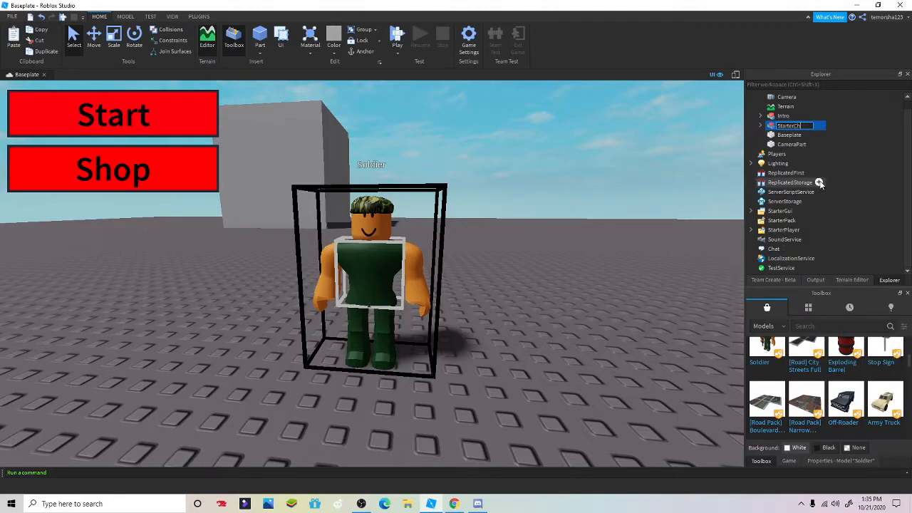
left_click(583, 183)
left_click_drag(779, 125, 803, 226)
left_click(751, 222)
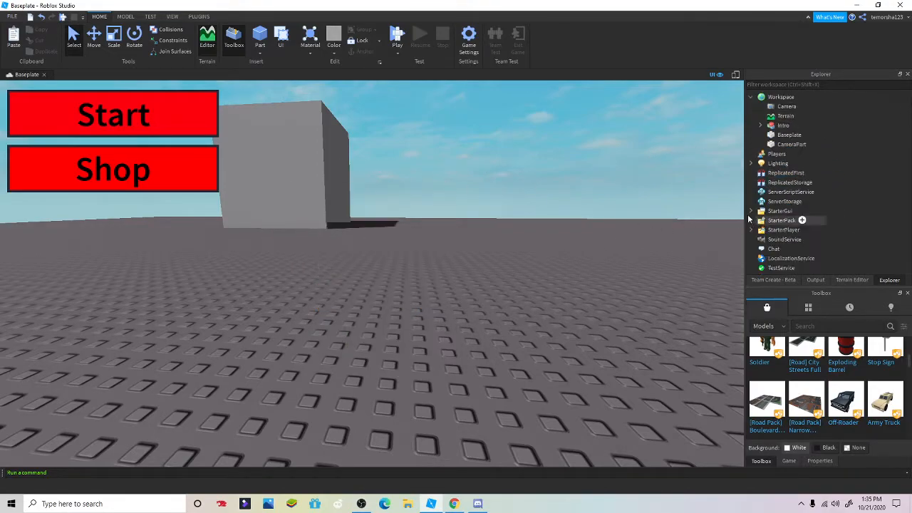
Playtest with the soldier as the player character, run around the baseplate, and stop the test.
left_click(403, 37)
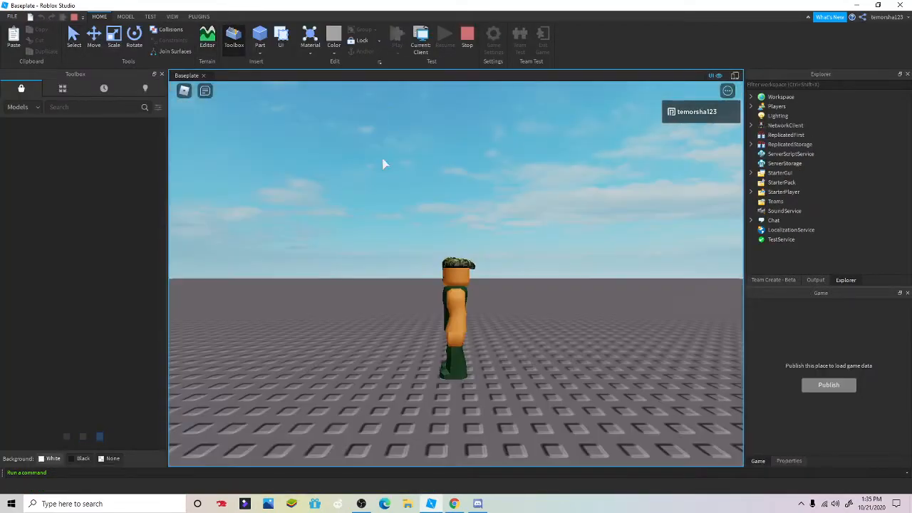
key("w")
right_click_drag(480, 255, 490, 255)
key("shift")
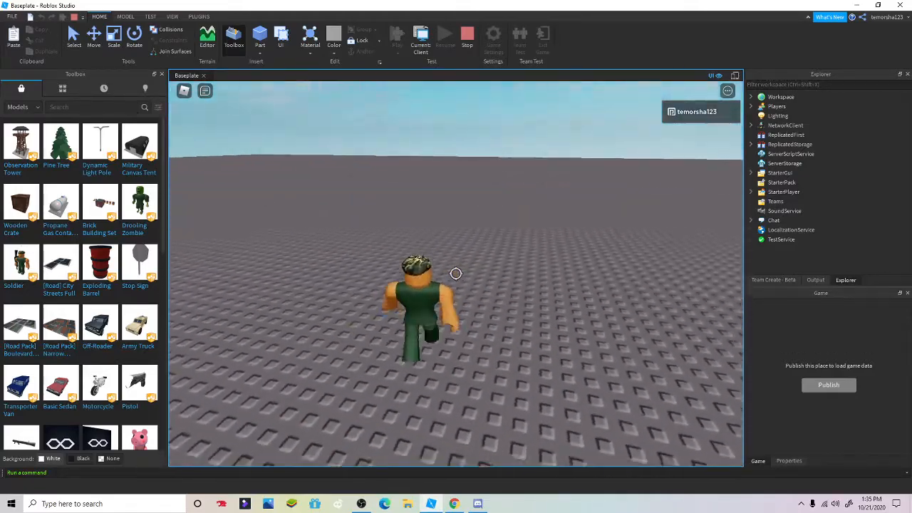
key("shift")
key("d")
left_click(467, 39)
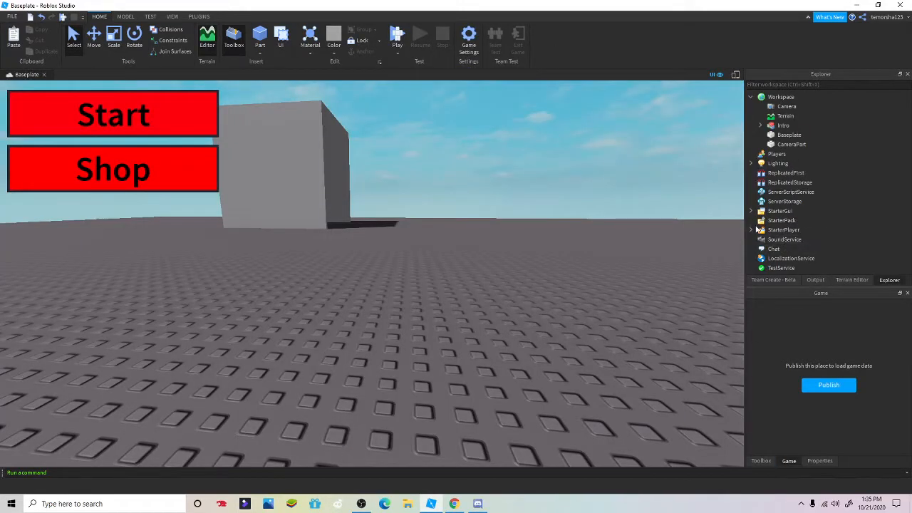
Delete the custom soldier character from StarterPlayer.
left_click(780, 242)
key("Delete")
right_click_drag(411, 278, 411, 328)
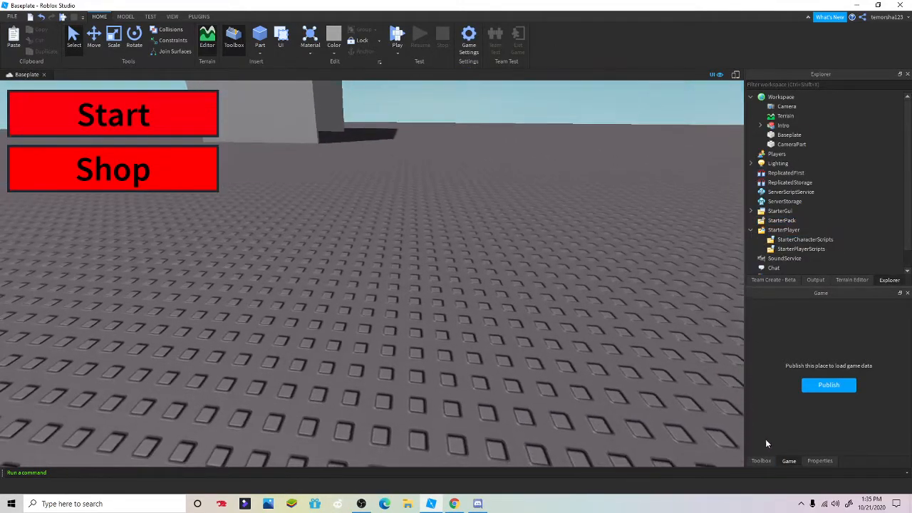
left_click(762, 461)
left_click(807, 307)
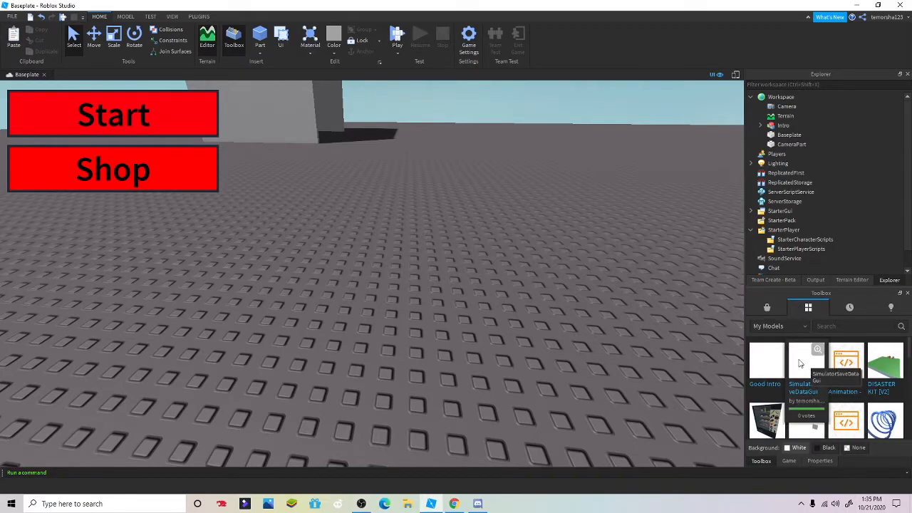
left_click_drag(817, 364, 647, 148)
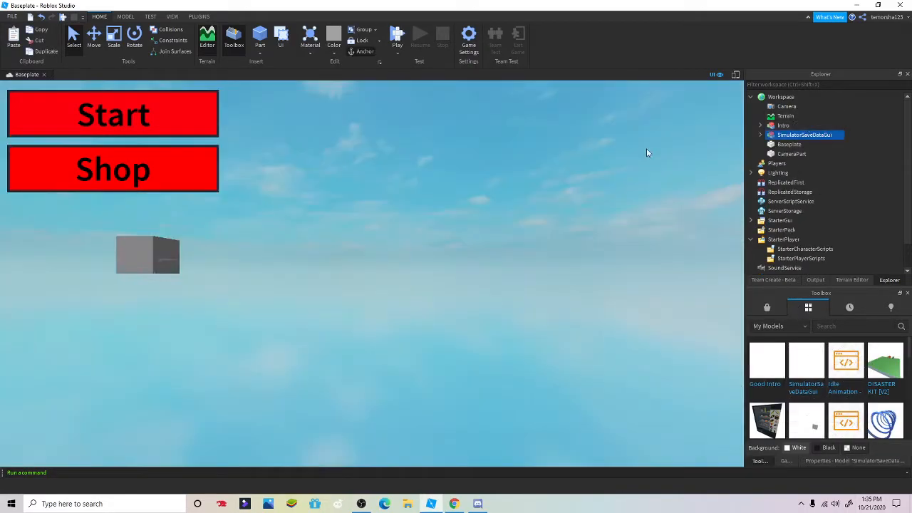
left_click_drag(804, 135, 784, 220)
key("Delete")
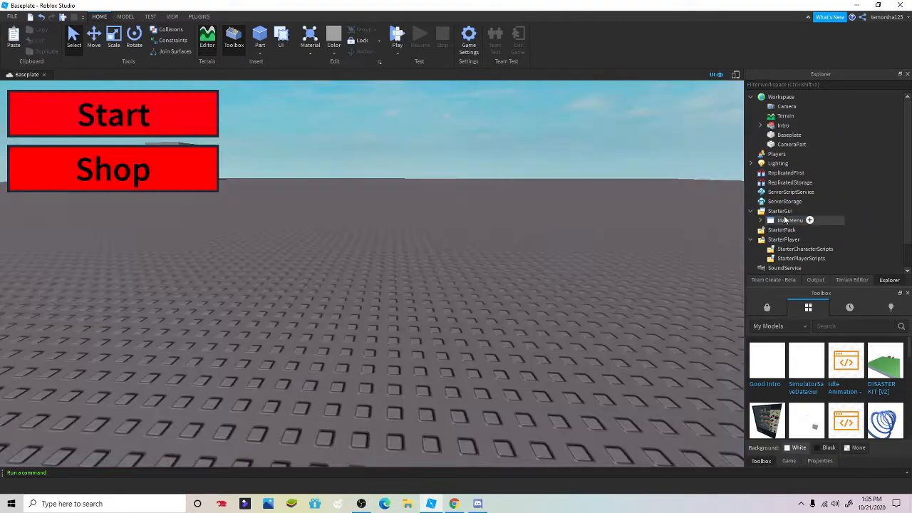
Insert the Idle Animation script from My Models, move it into StarterCharacterScripts, and open its code.
left_click(846, 367)
left_click_drag(792, 125, 808, 232)
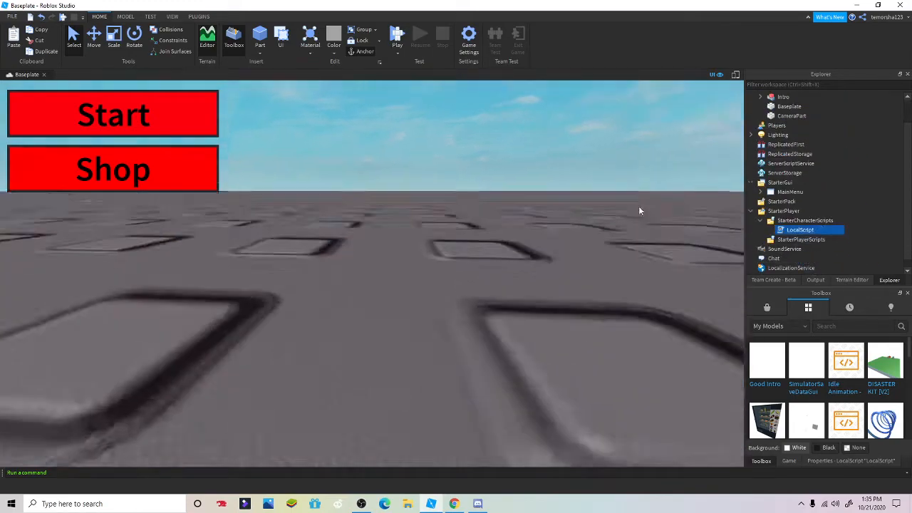
double_click(801, 230)
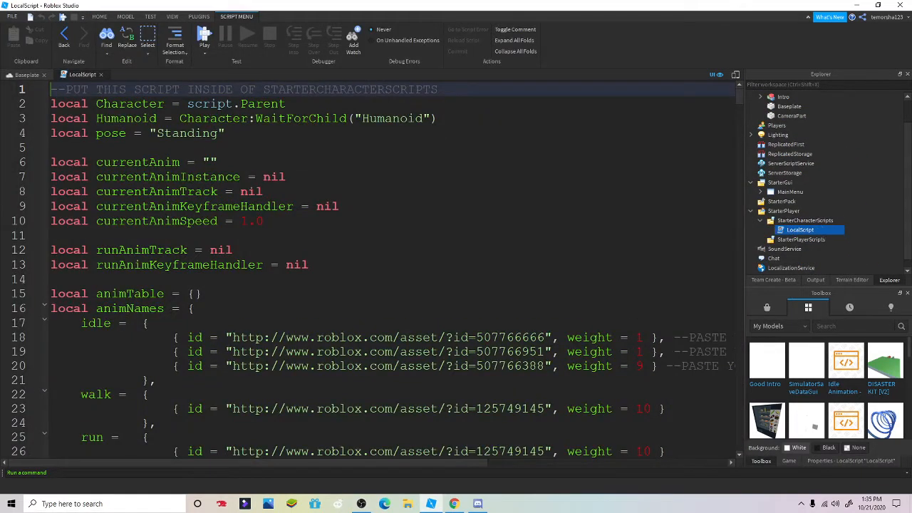
Return to the Baseplate view and build a blocky dummy rig with the Rig Builder.
left_click(29, 74)
left_click(198, 17)
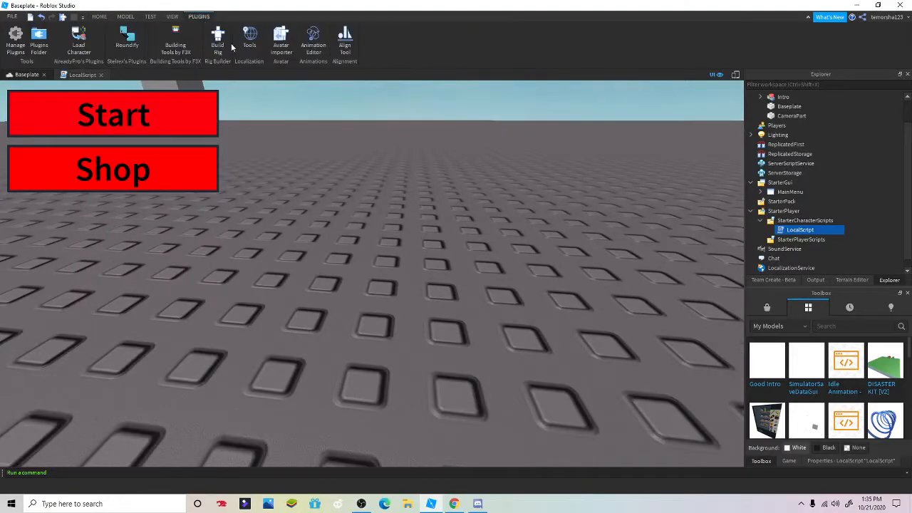
left_click(218, 40)
left_click(373, 247)
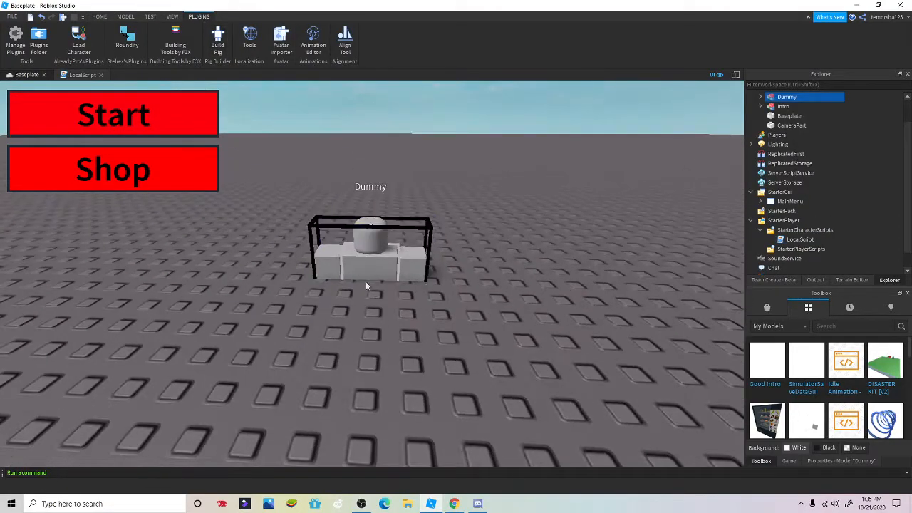
left_click(361, 115)
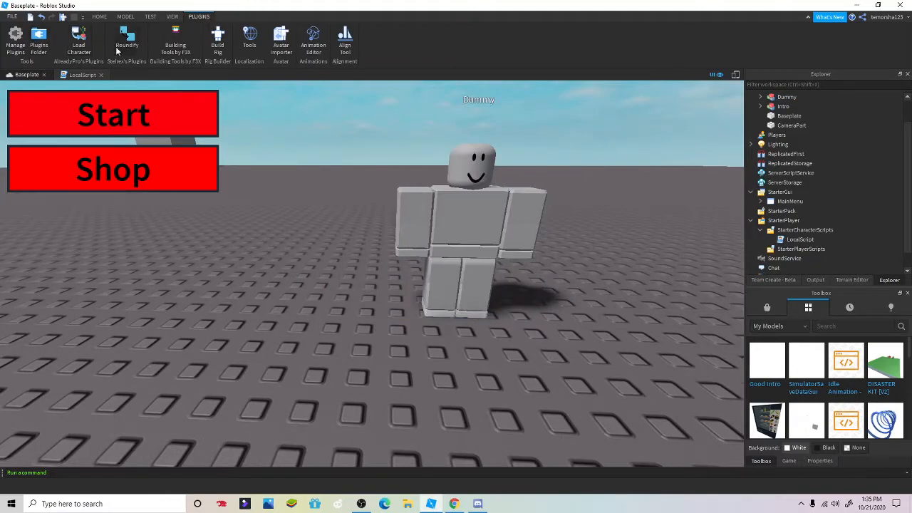
Open the Animation Editor on the dummy and create an animation named "Idle animtion".
left_click(316, 40)
left_click(438, 189)
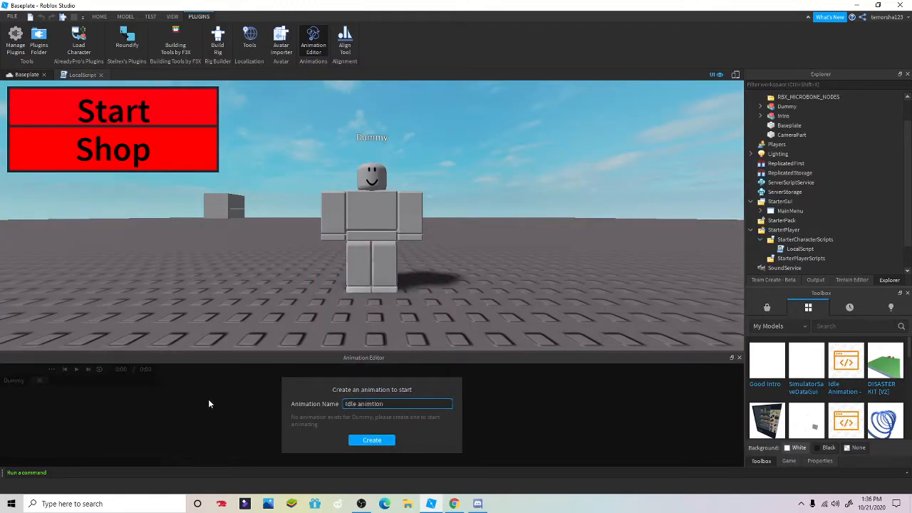
left_click(361, 439)
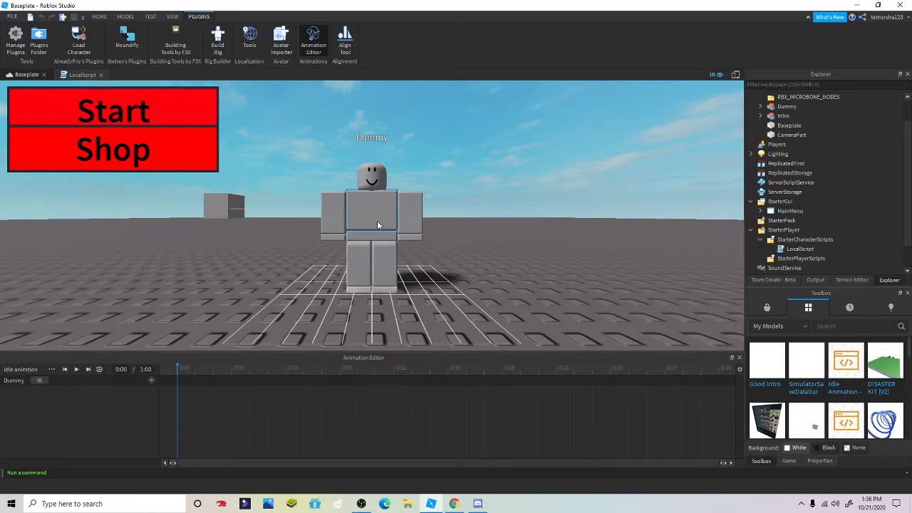
Bend the dummy's left and right lower arms to pose them in a keyframe at 0:00.
scroll(418, 235, "down", 3)
right_click_drag(419, 235, 625, 232)
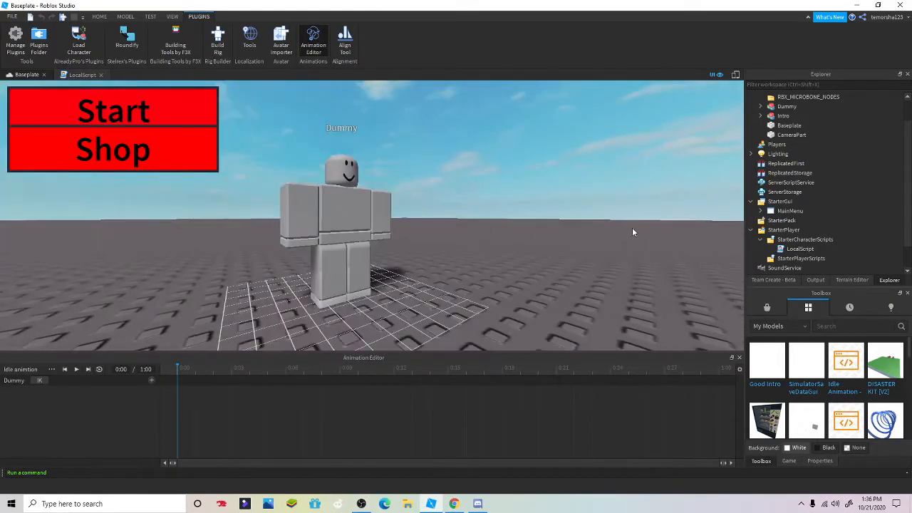
scroll(455, 228, "up", 3)
left_click(456, 226)
scroll(497, 197, "up", 3)
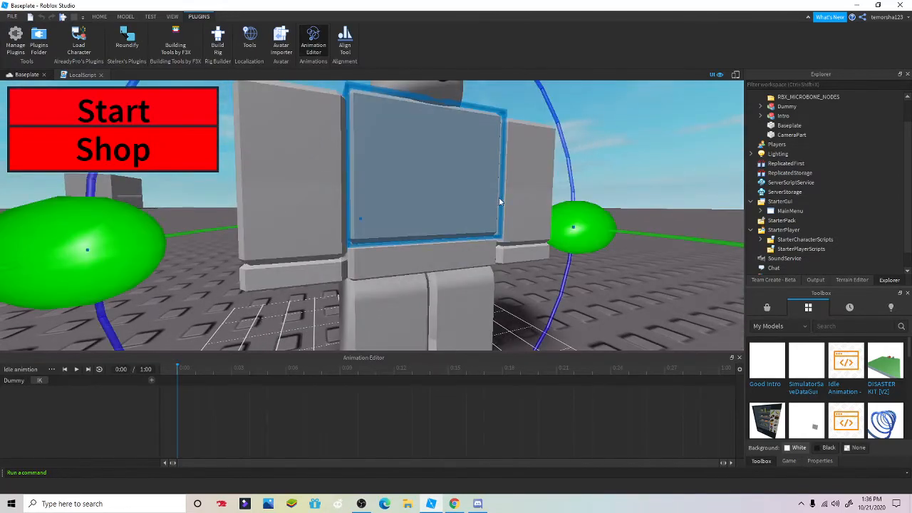
scroll(492, 207, "down", 5)
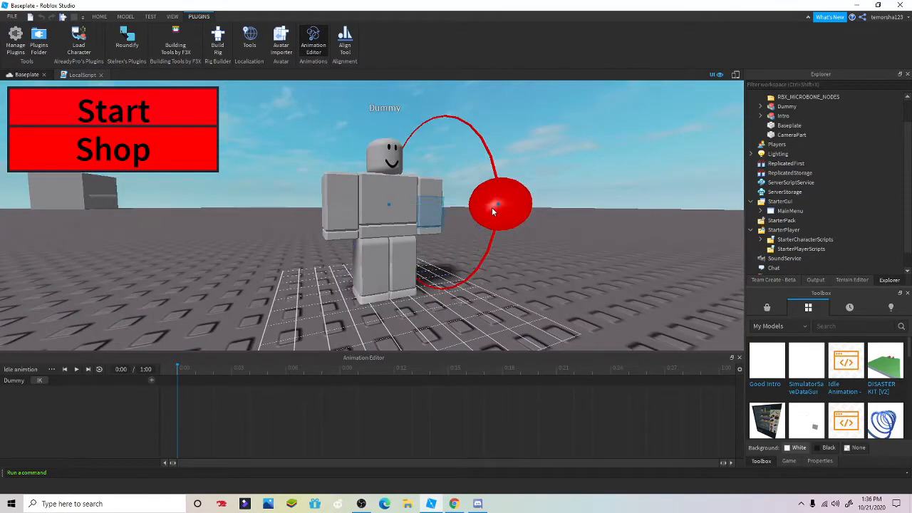
left_click_drag(492, 208, 490, 145)
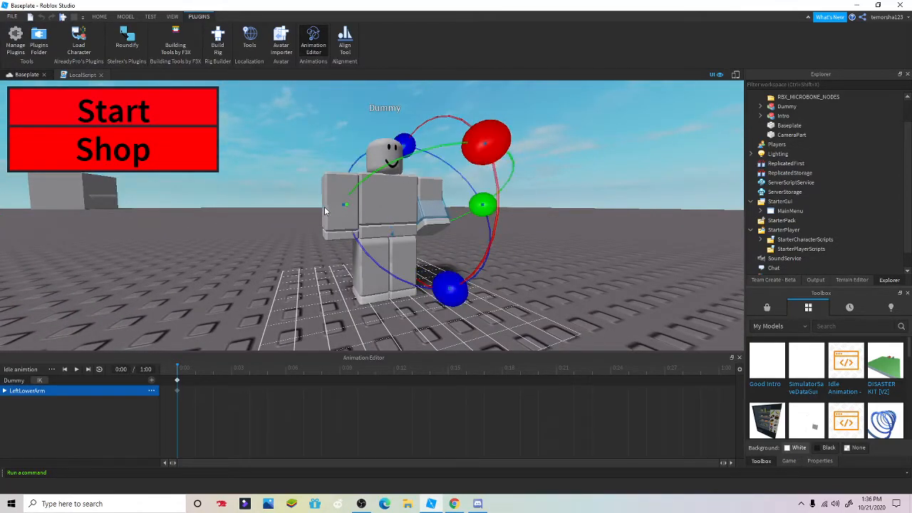
left_click(356, 212)
left_click_drag(385, 207, 382, 234)
right_click_drag(382, 233, 411, 242)
Rotate the dummy's left upper leg, right upper leg and right lower leg into an idle stance at 0:00.
right_click_drag(374, 210, 272, 206)
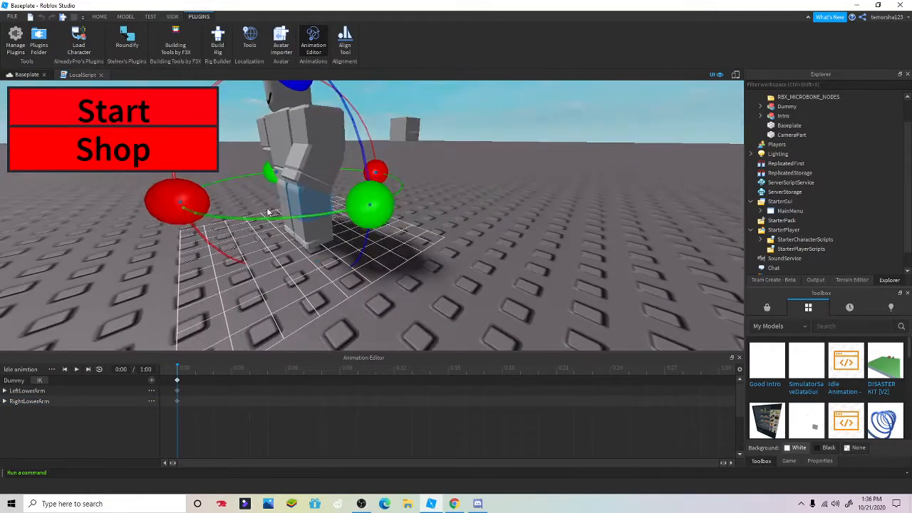
left_click_drag(203, 214, 206, 231)
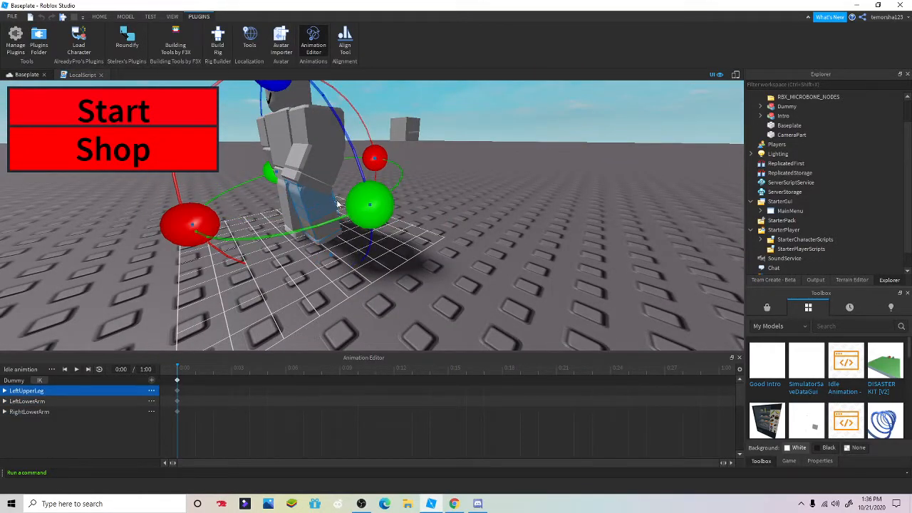
left_click(288, 218)
mouse_move(363, 187)
left_mouse_down()
mouse_move(364, 205)
mouse_move(366, 180)
left_mouse_up()
left_click(300, 188)
left_click(285, 188)
left_click(425, 157)
right_click_drag(426, 158, 425, 158)
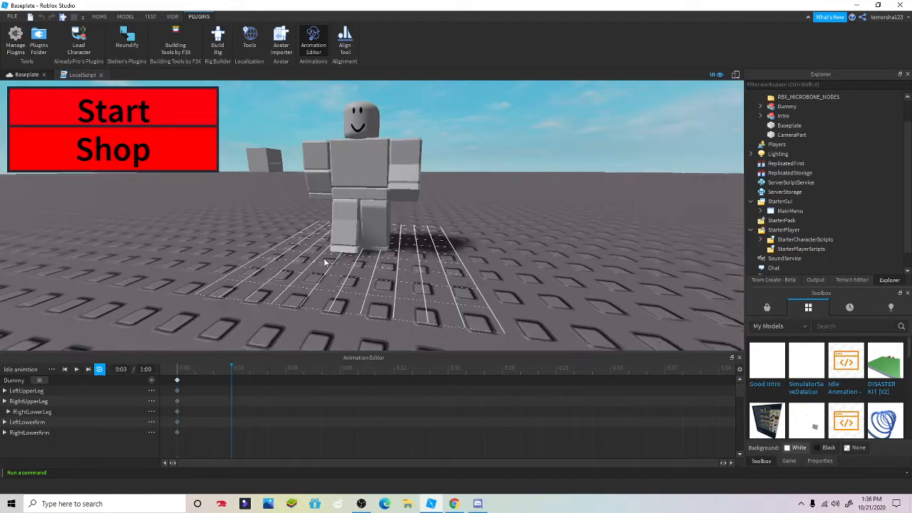
Rotate the dummy's right lower arm and left lower arm slightly to add keyframes at 0:03.
right_click_drag(324, 262, 324, 262)
scroll(357, 247, "up", 3)
scroll(389, 246, "down", 5)
left_click(374, 211)
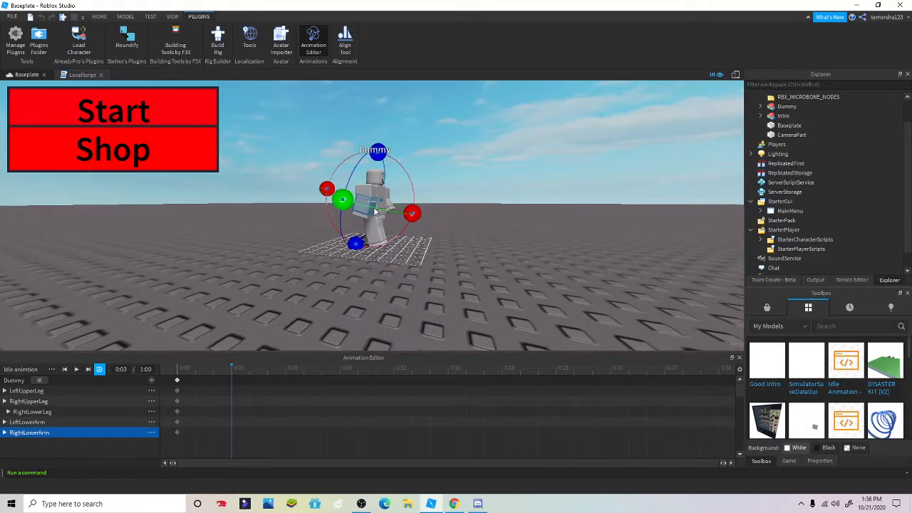
scroll(374, 211, "up", 3)
left_click_drag(443, 213, 450, 201)
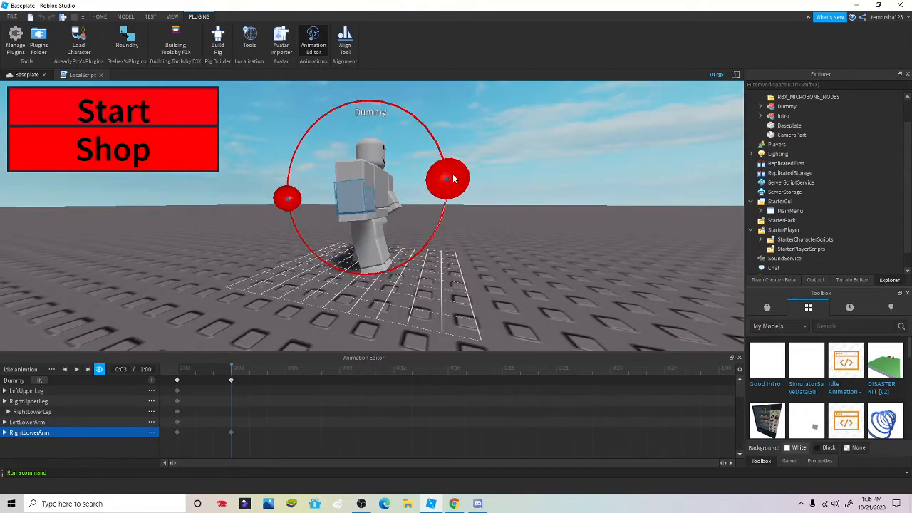
left_click_drag(453, 175, 449, 160)
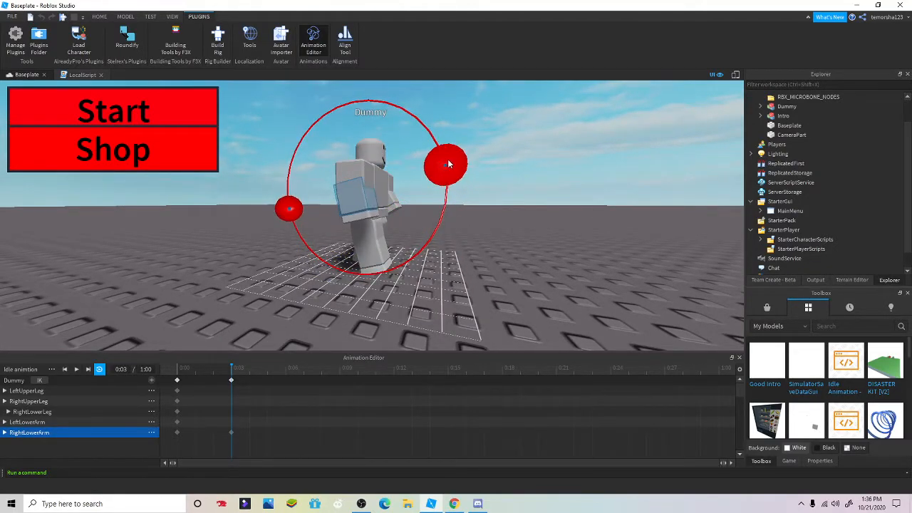
right_click_drag(448, 160, 410, 181)
scroll(332, 143, "up", 3)
scroll(359, 153, "down", 3)
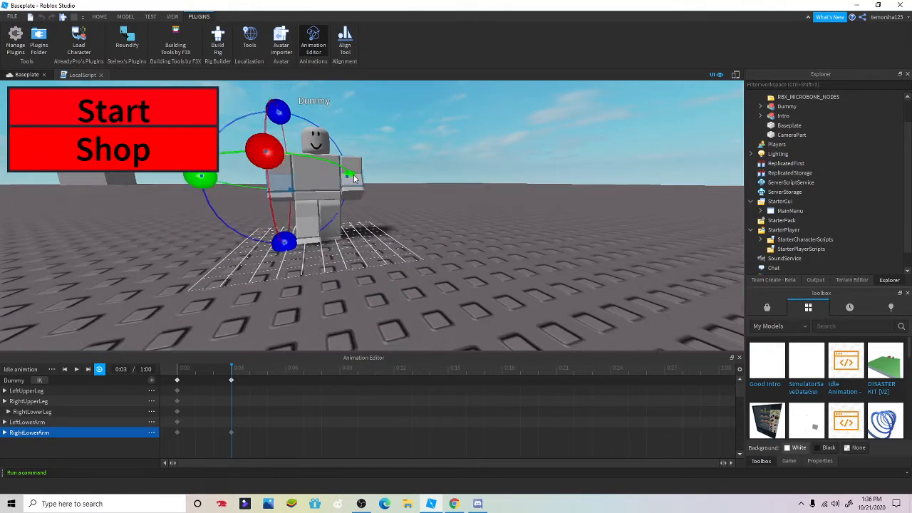
left_click(350, 184)
left_click_drag(360, 129, 362, 192)
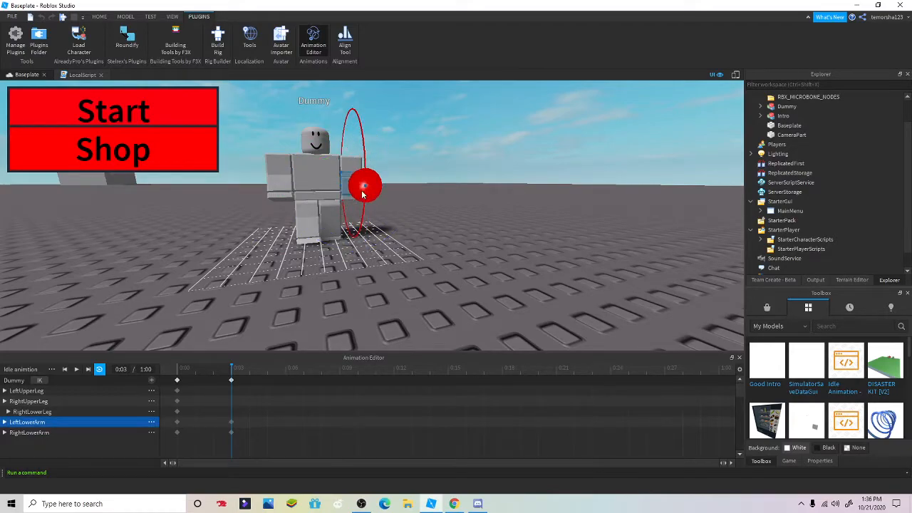
Rotate the dummy's right upper leg and left upper leg to key a new leg pose at 0:03.
right_click_drag(361, 203, 362, 203)
left_click(383, 206)
scroll(407, 201, "up", 3)
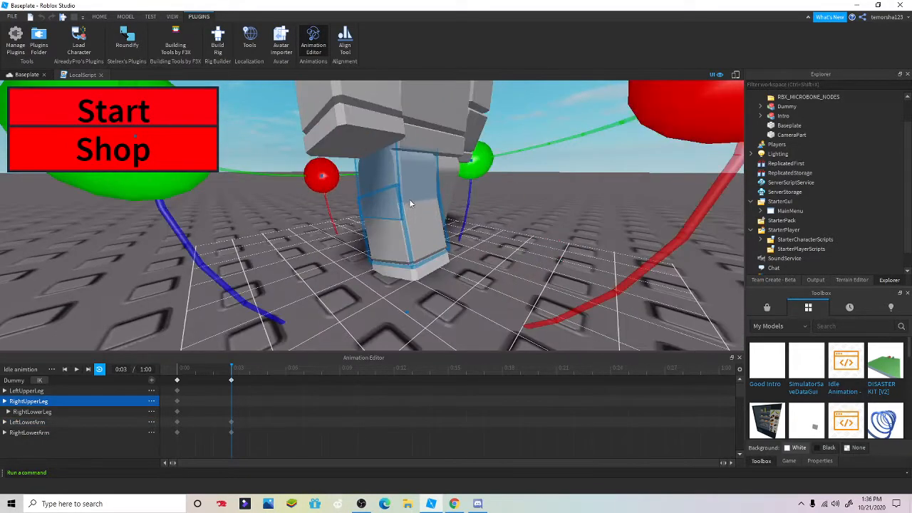
scroll(409, 202, "down", 3)
left_click_drag(469, 169, 446, 240)
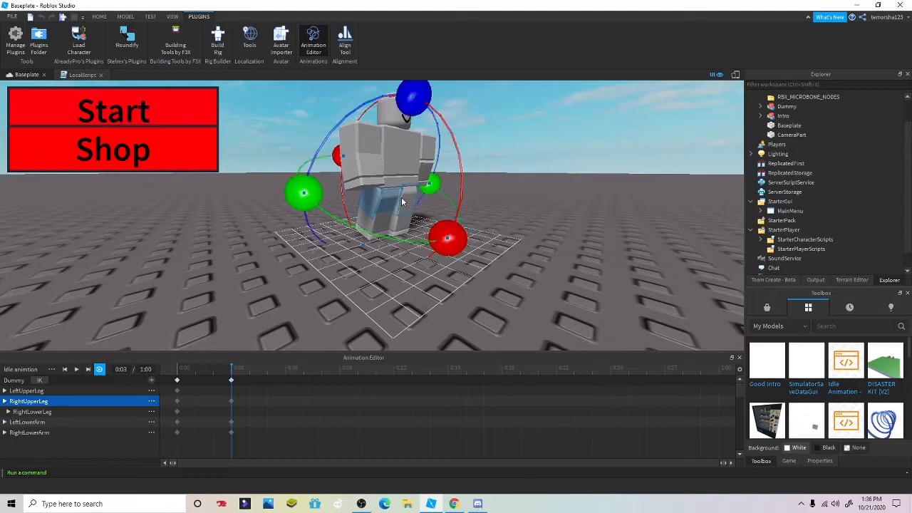
left_click(402, 202)
left_click_drag(489, 215, 426, 250)
Go to 0:06 on the timeline and rotate the left upper leg and right upper leg there.
left_click(286, 367)
left_click_drag(478, 183, 478, 197)
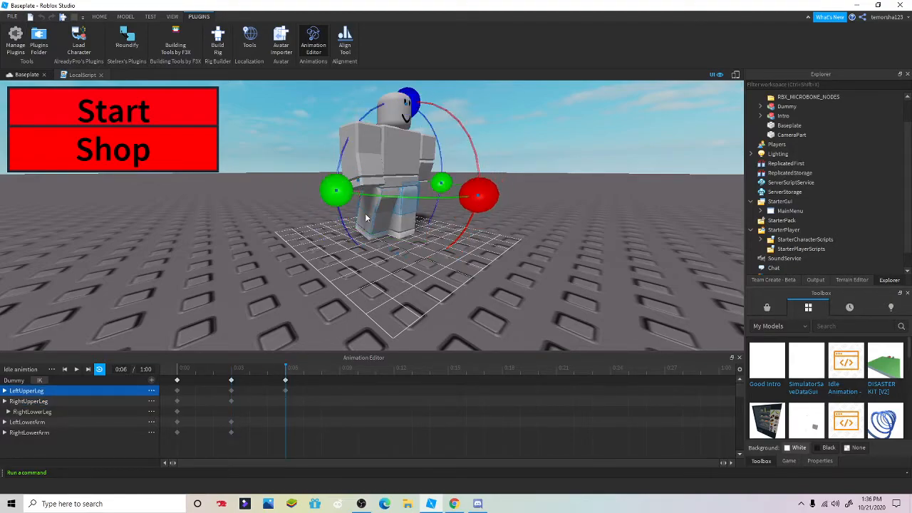
left_click(367, 216)
left_click_drag(444, 238, 476, 203)
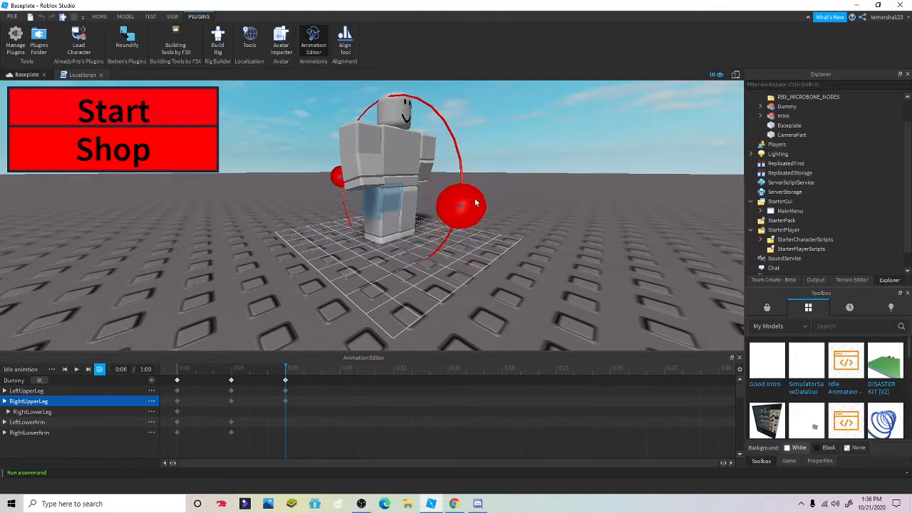
Rotate the dummy's right upper arm and left lower arm to complete the arm pose at 0:06.
left_click(362, 149)
left_click_drag(447, 124, 442, 155)
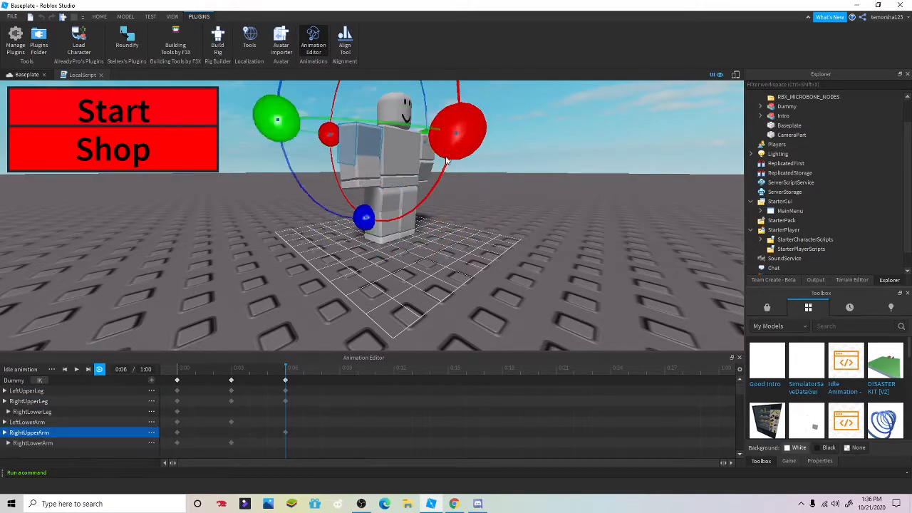
right_click_drag(442, 155, 468, 194)
scroll(469, 193, "up", 3)
left_click(401, 171)
left_click_drag(388, 207, 391, 169)
right_click_drag(391, 171, 440, 179)
left_click_drag(399, 179, 397, 186)
left_click(478, 282)
right_click_drag(478, 282, 493, 275)
scroll(483, 273, "down", 2)
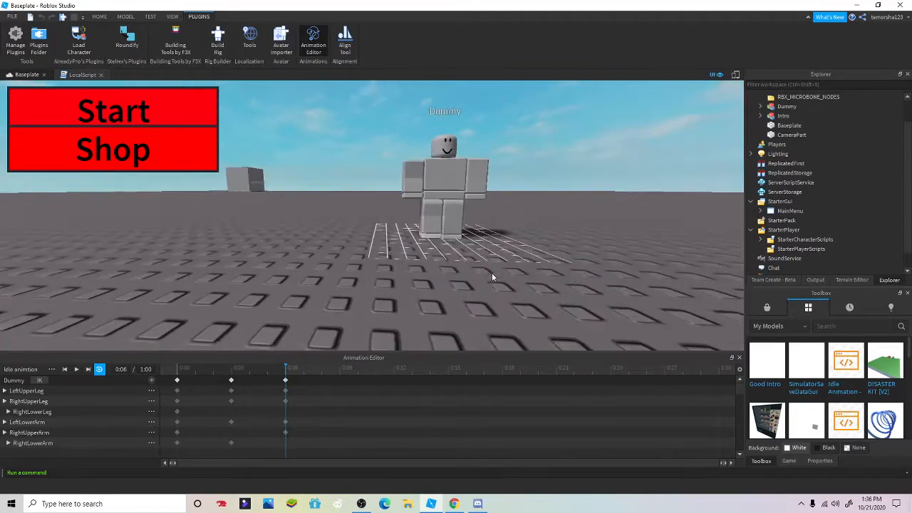
Play back the idle animation, view the dummy from several distances, and stop the playback.
left_click(76, 369)
scroll(510, 291, "down", 5)
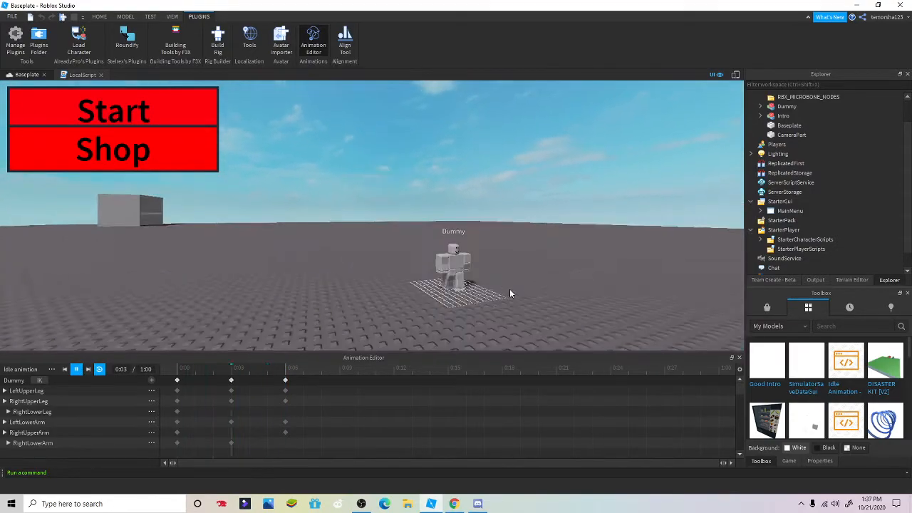
right_click_drag(509, 292, 510, 293)
scroll(509, 292, "up", 4)
scroll(509, 293, "up", 4)
scroll(509, 293, "down", 4)
left_click(76, 369)
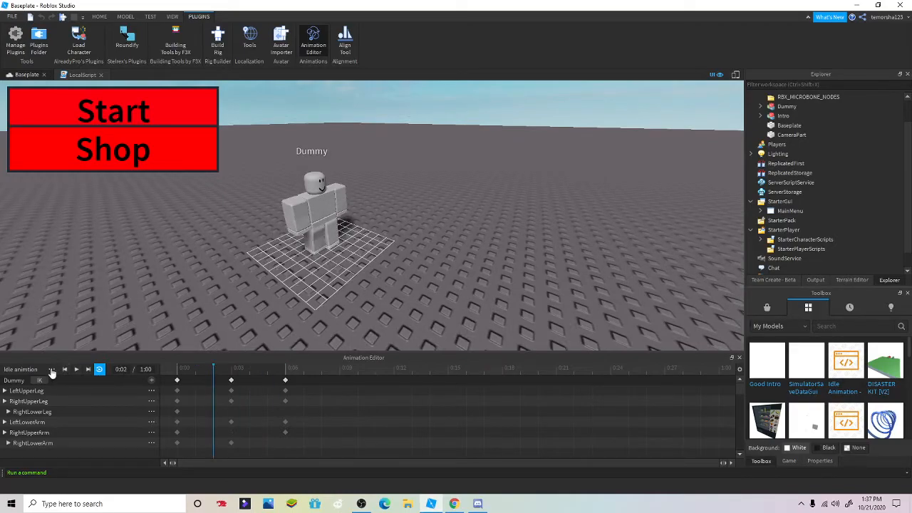
Export the animation to Roblox under the title "Idle animtion" and copy its asset ID.
left_click(51, 369)
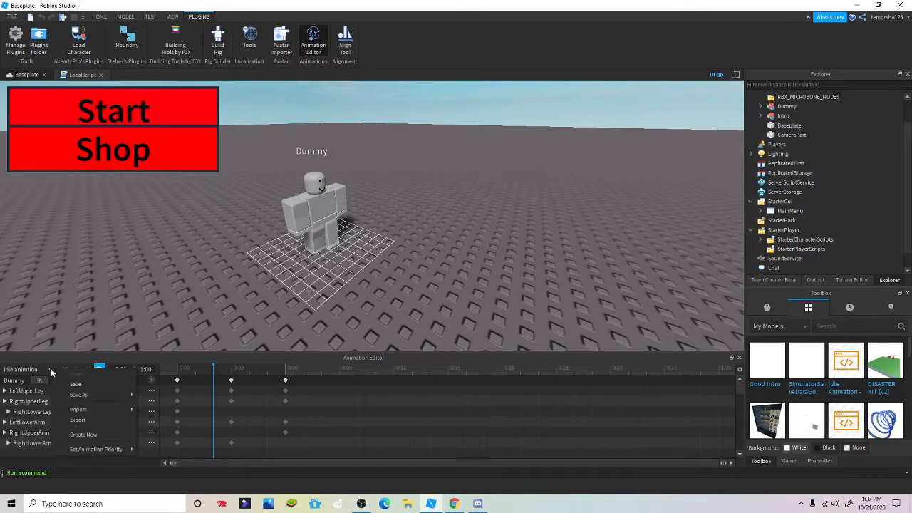
left_click(79, 419)
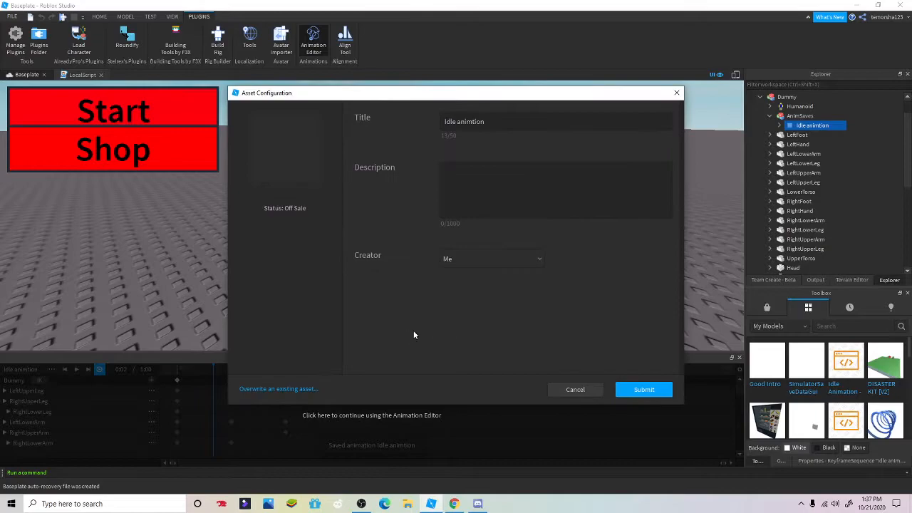
left_click(636, 390)
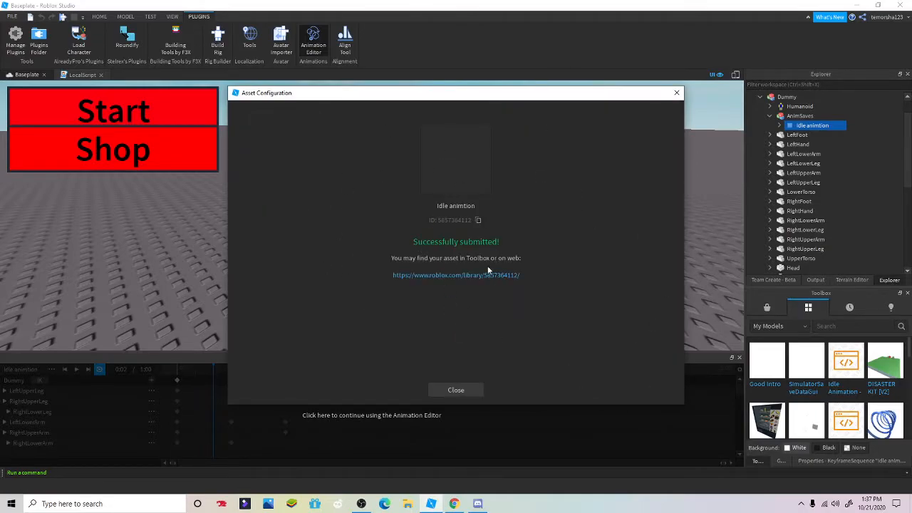
left_click(477, 221)
left_click(455, 389)
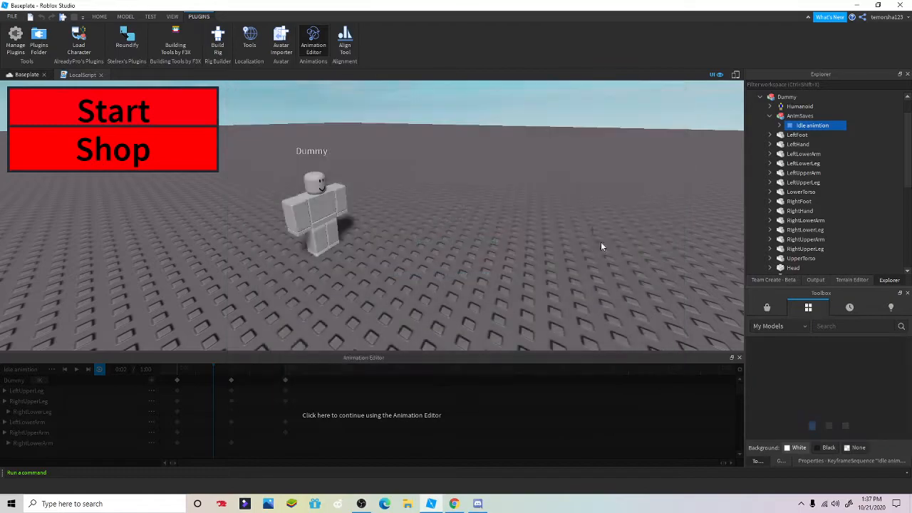
Delete the Dummy model from the workspace and close the Animation Editor.
left_click(784, 97)
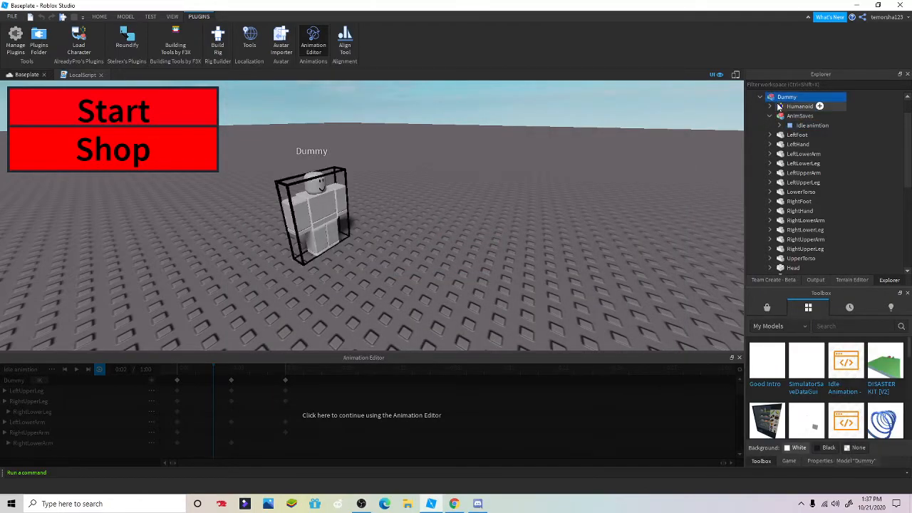
key("Delete")
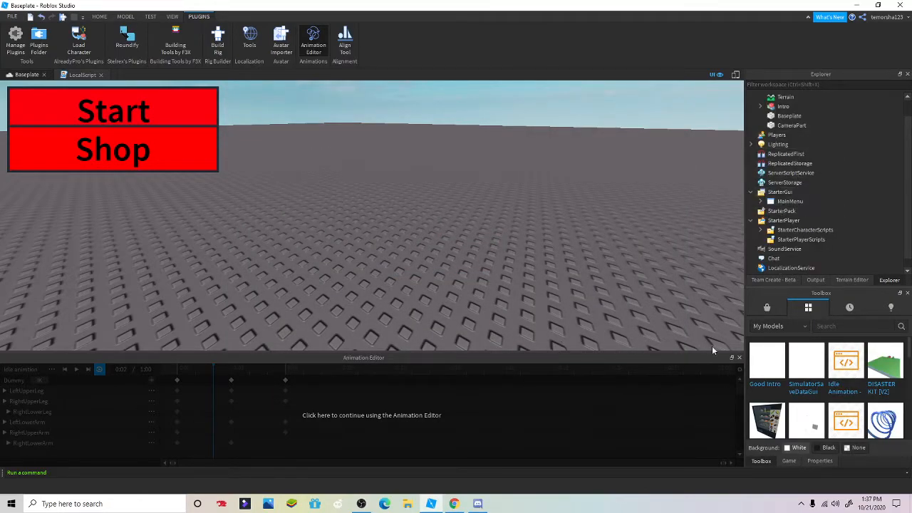
left_click(739, 358)
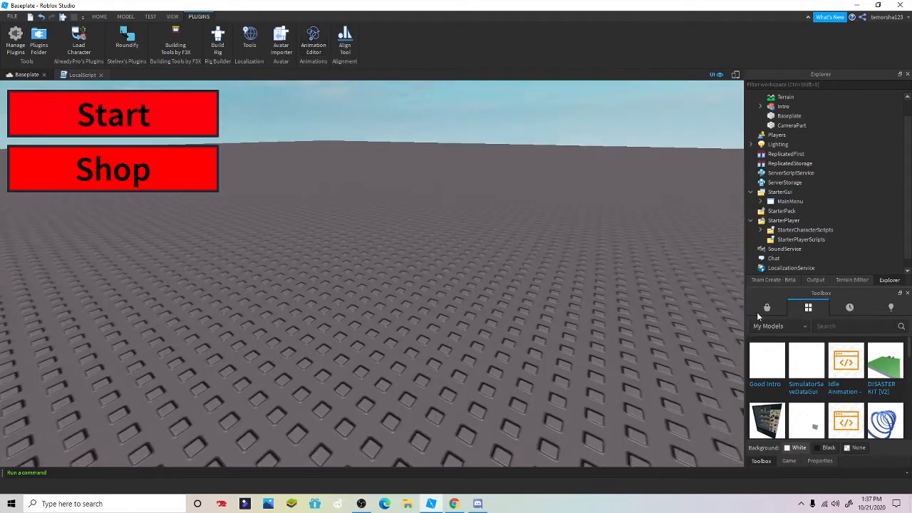
Open the LocalScript inside StarterCharacterScripts and find the idle entries of the animNames table.
left_click(767, 307)
left_click(769, 230)
left_click(761, 230)
double_click(783, 240)
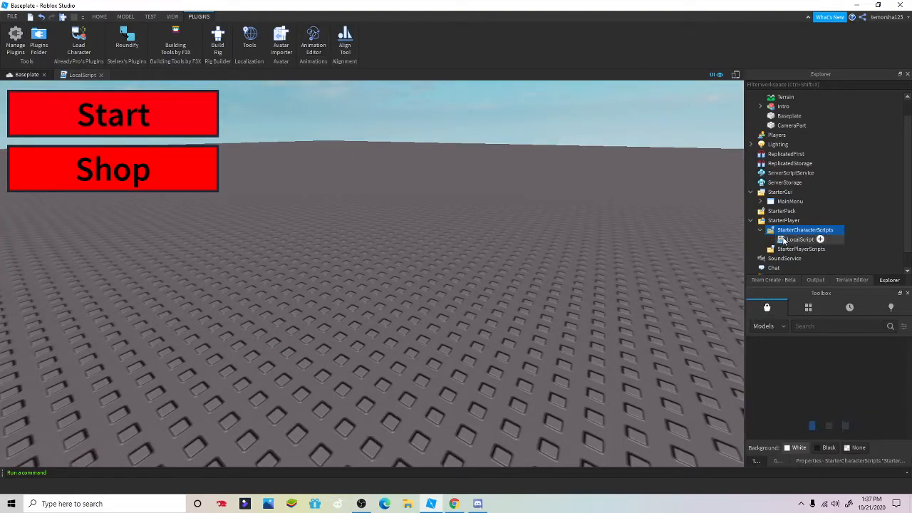
scroll(371, 273, "down", 4)
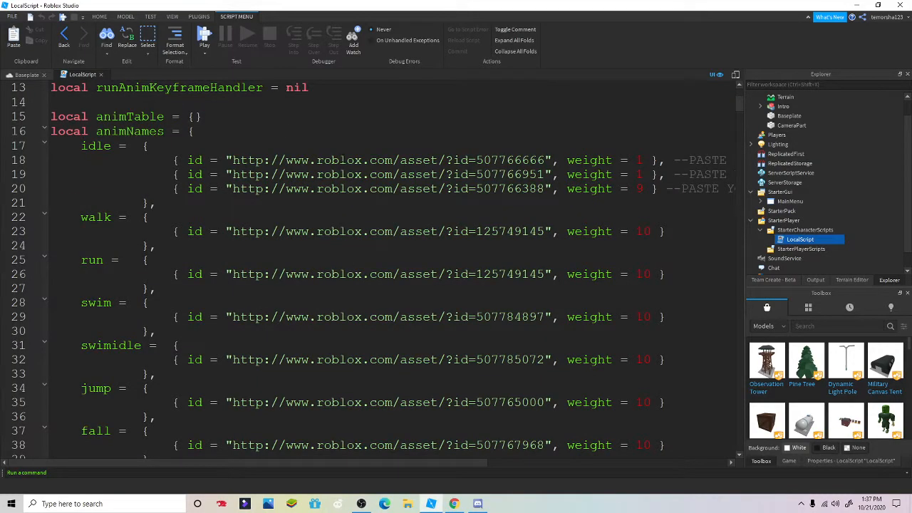
double_click(510, 160)
key("BackSpace")
key("ctrl+v")
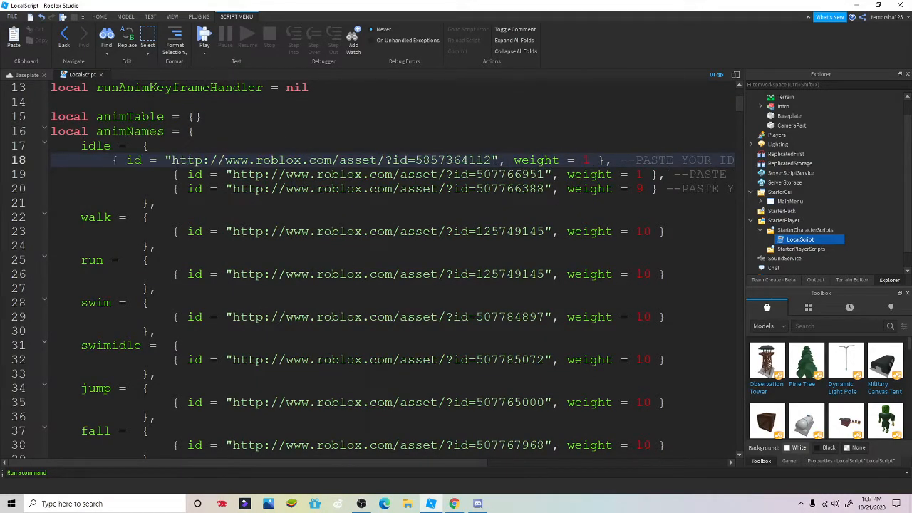
double_click(510, 174)
key("ctrl+v")
double_click(510, 189)
key("ctrl+v")
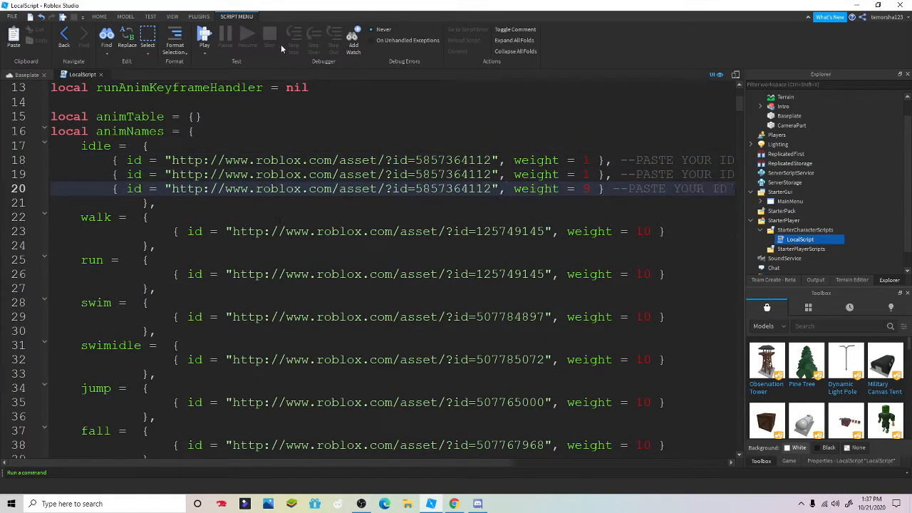
left_click(101, 75)
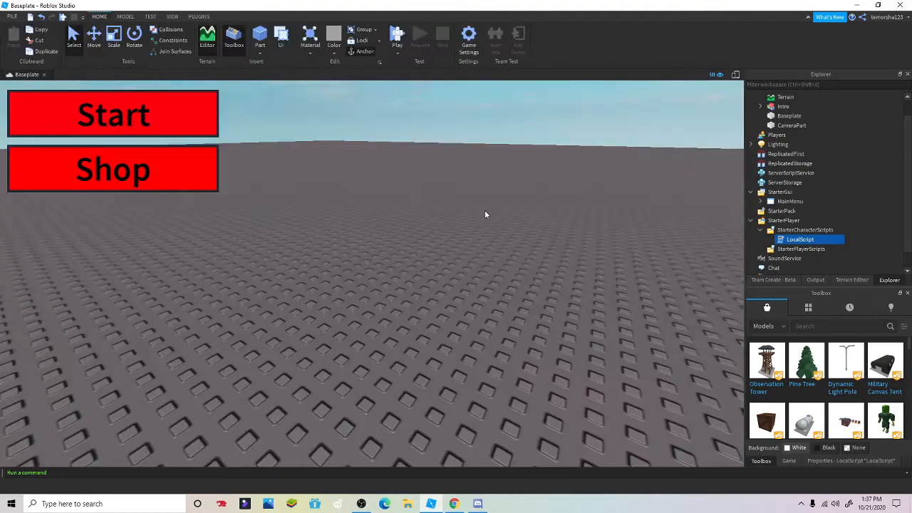
Playtest the game, start from the main menu, check the character's idle and walking movement, and stop the test.
left_click(392, 36)
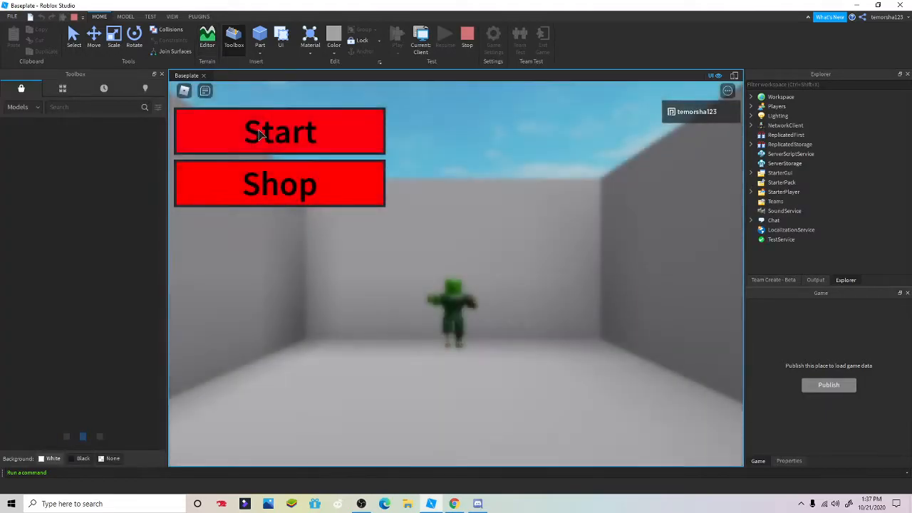
left_click(260, 136)
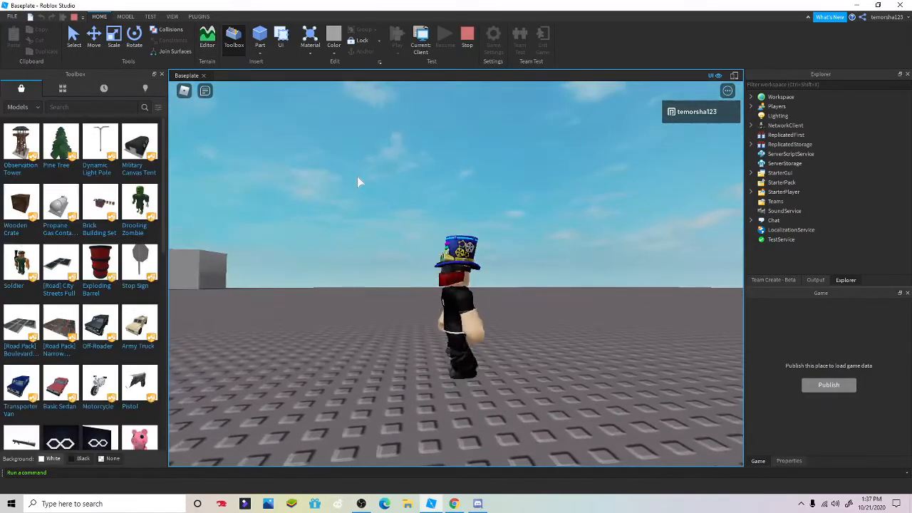
right_click_drag(358, 179, 357, 176)
key("w")
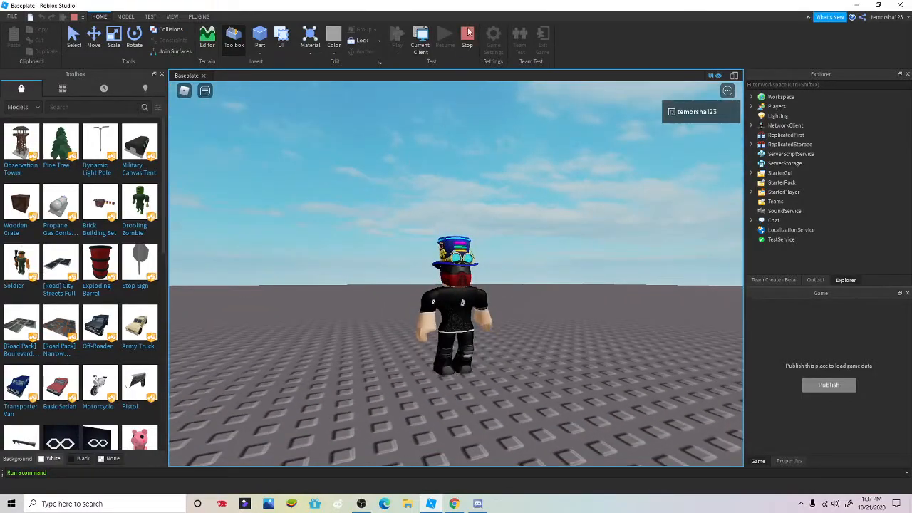
left_click(467, 44)
right_click_drag(461, 158, 461, 161)
key("w")
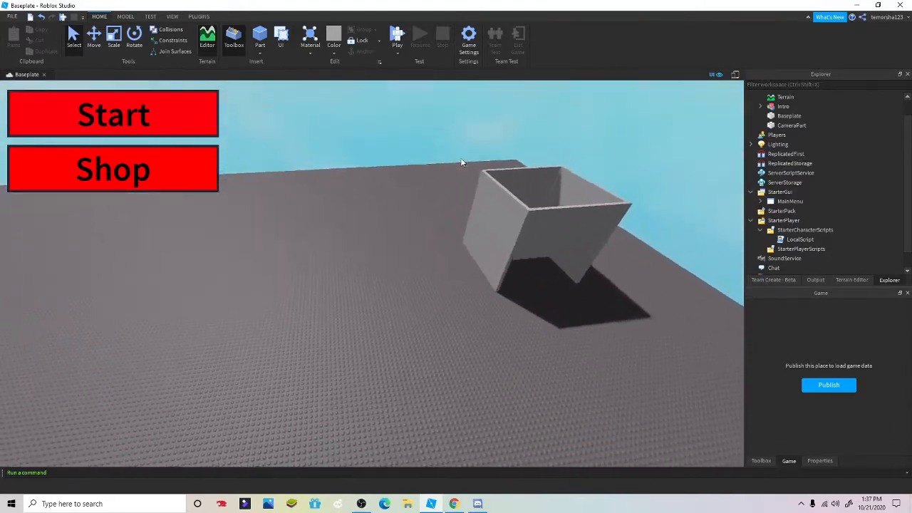